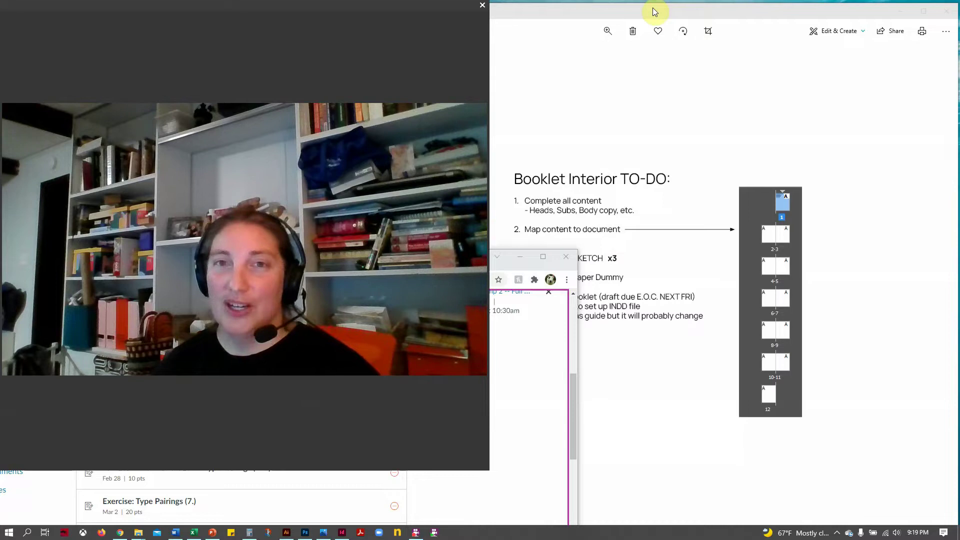
- Bring the Chrome browser to the front and enlarge it, shrinking the video call window
click(558, 346)
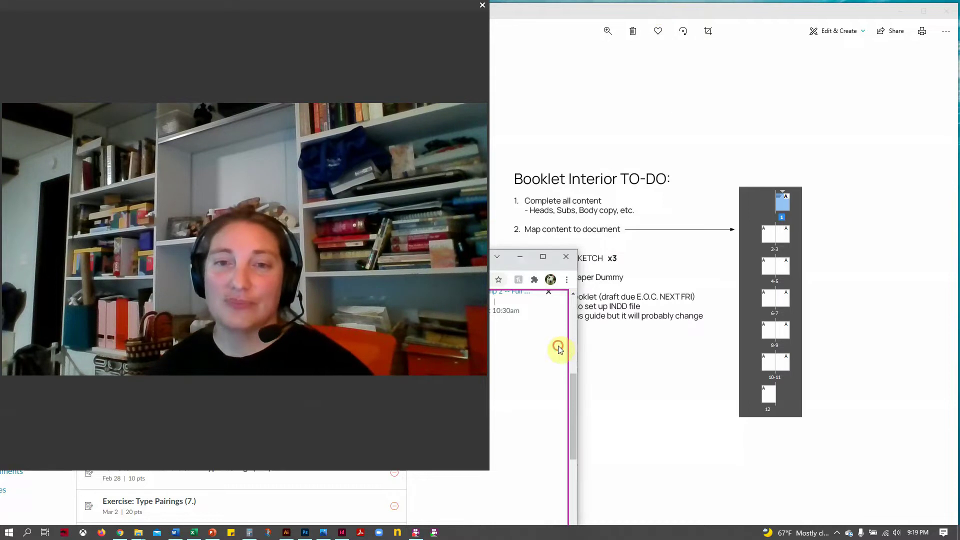
click(522, 267)
click(542, 257)
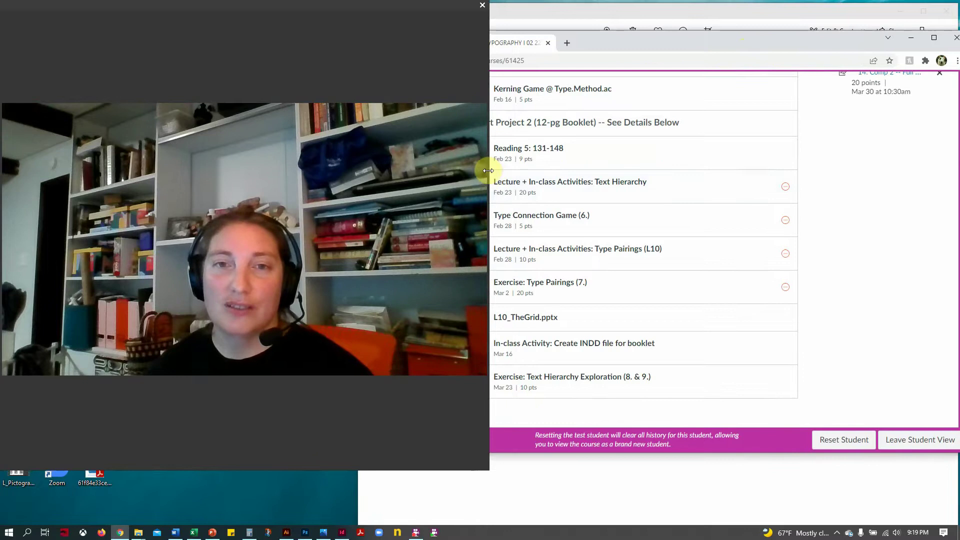
drag(490, 173, 356, 170)
drag(652, 47, 688, 47)
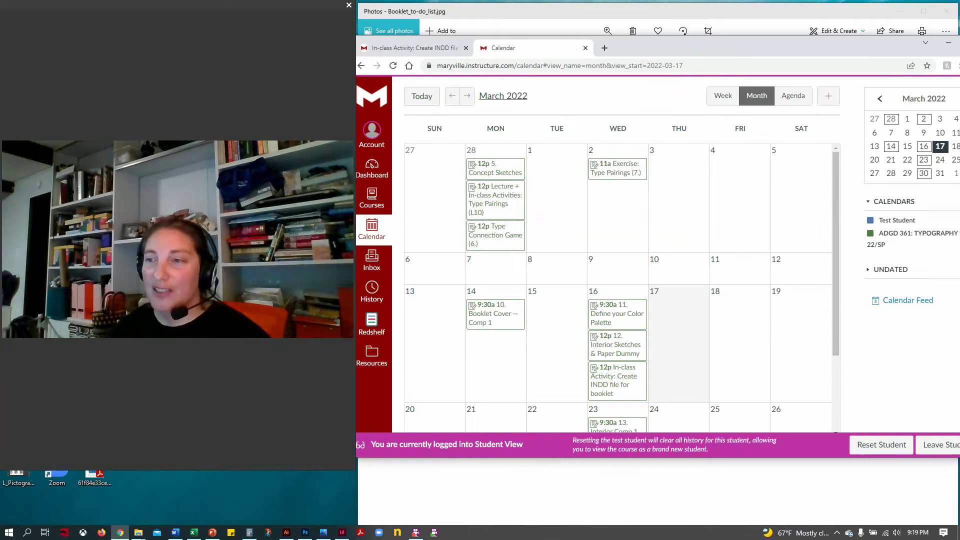
- Fit the Canvas calendar in the browser and advance it to April 2022
drag(958, 457, 929, 524)
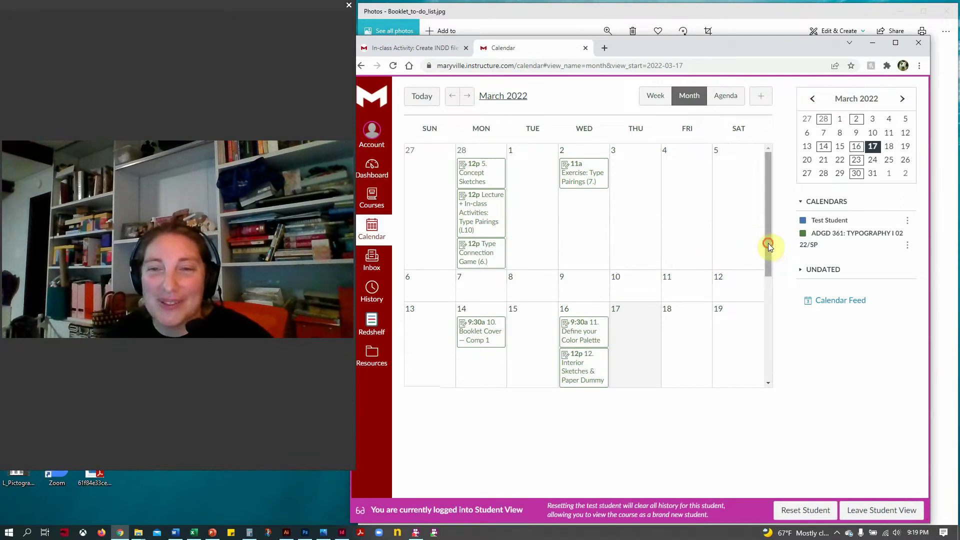
drag(769, 242, 763, 210)
scroll(770, 328, down, 1)
mouse_move(771, 329)
mouse_down()
mouse_move(766, 348)
mouse_move(766, 309)
mouse_move(767, 322)
mouse_up()
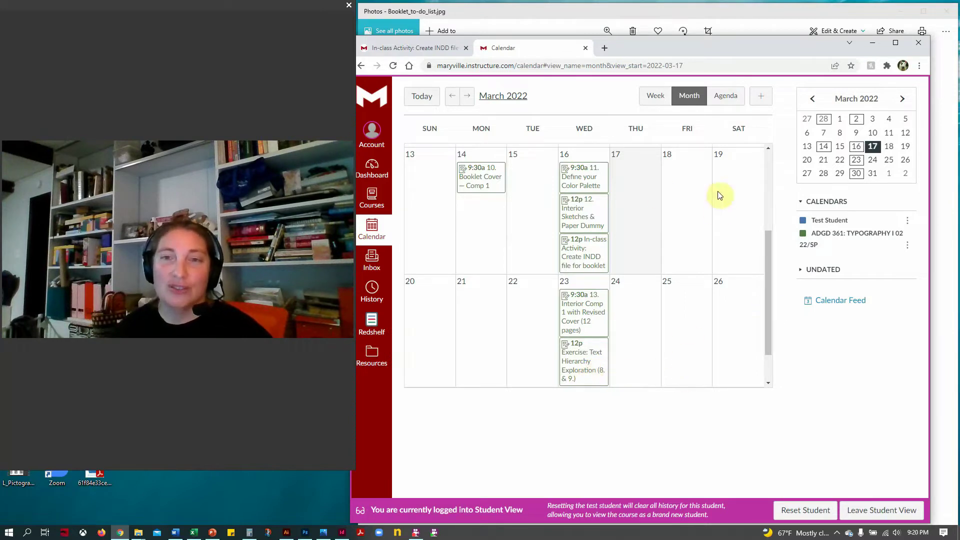
click(468, 97)
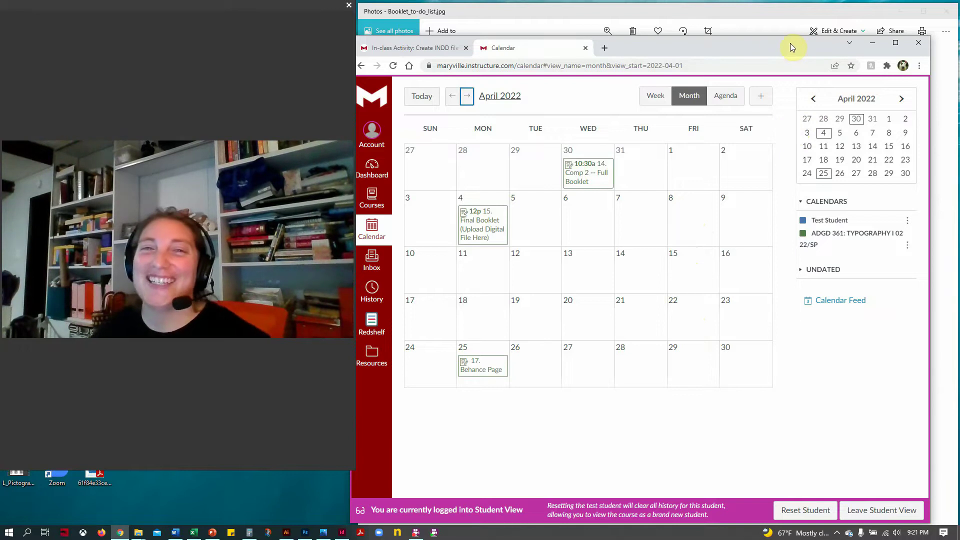
- Move the browser aside to view the Booklet Interior TO-DO image, then move it back over it
drag(780, 47, 433, 511)
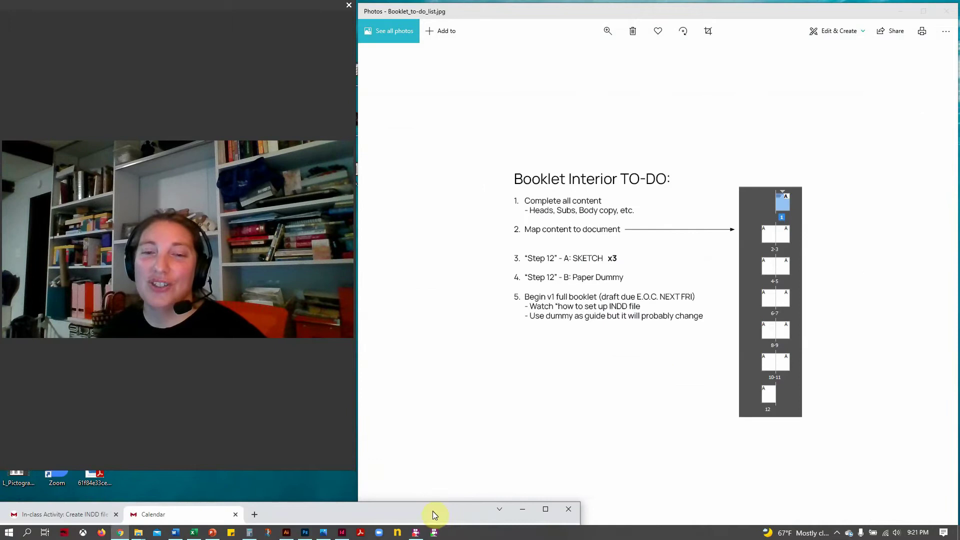
click(556, 420)
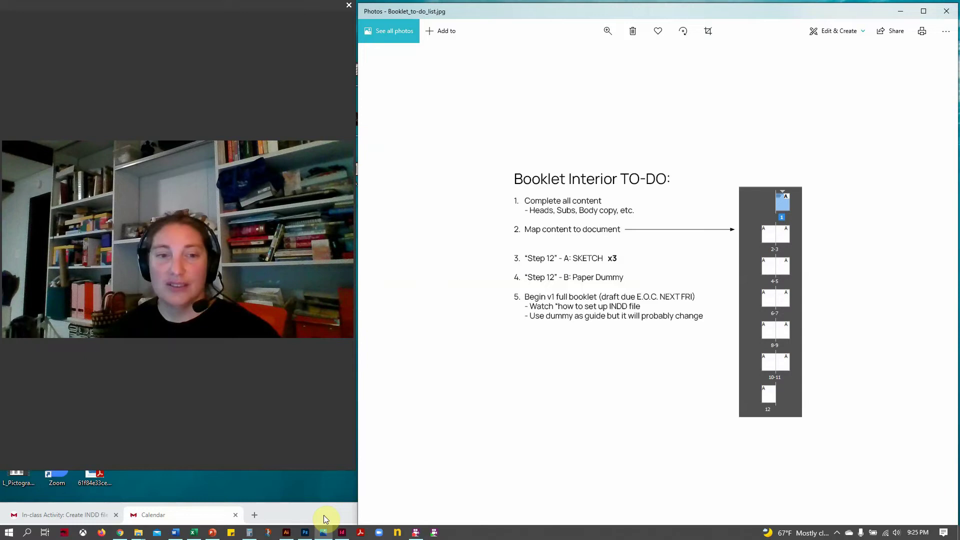
drag(323, 515, 675, 32)
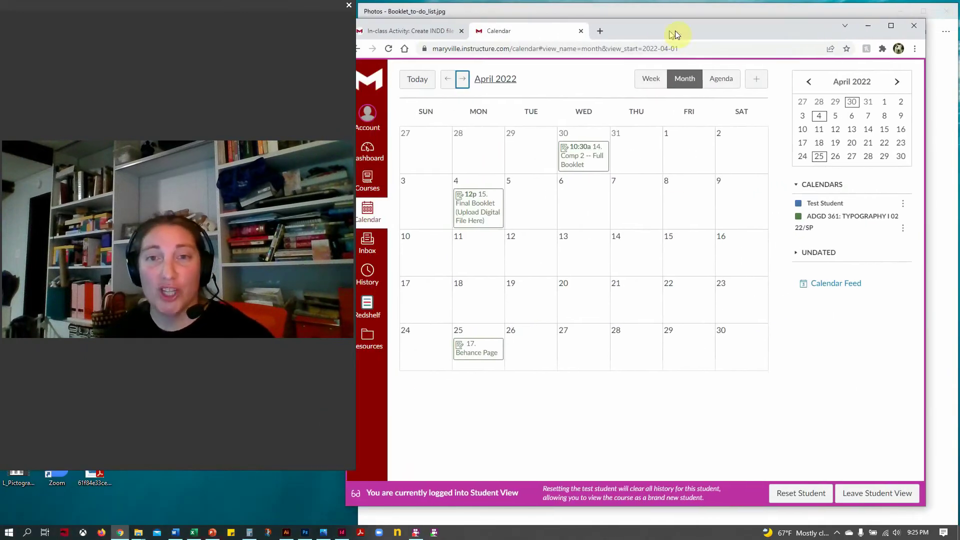
- In the March 2022 calendar, open the 13. Interior Comp 1 with Revised Cover assignment due March 23
click(453, 79)
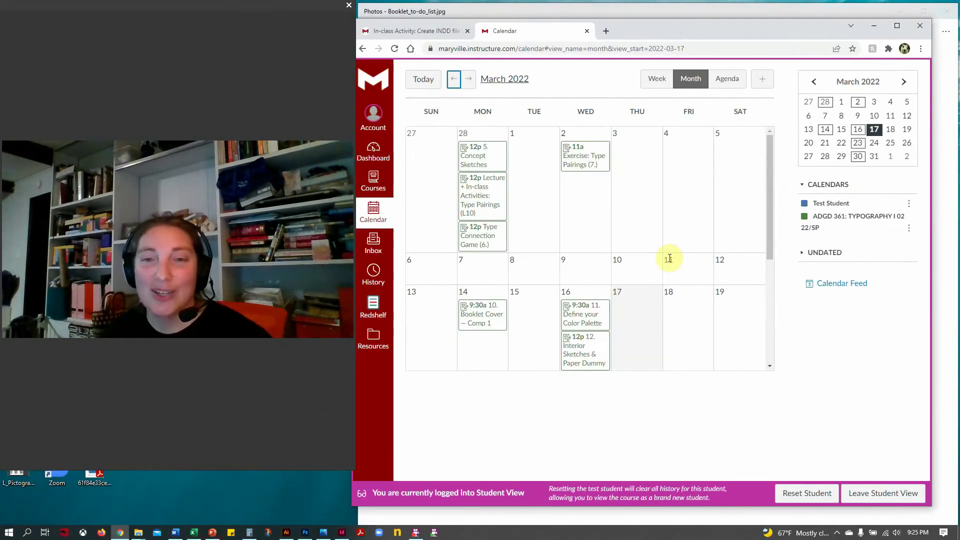
click(456, 83)
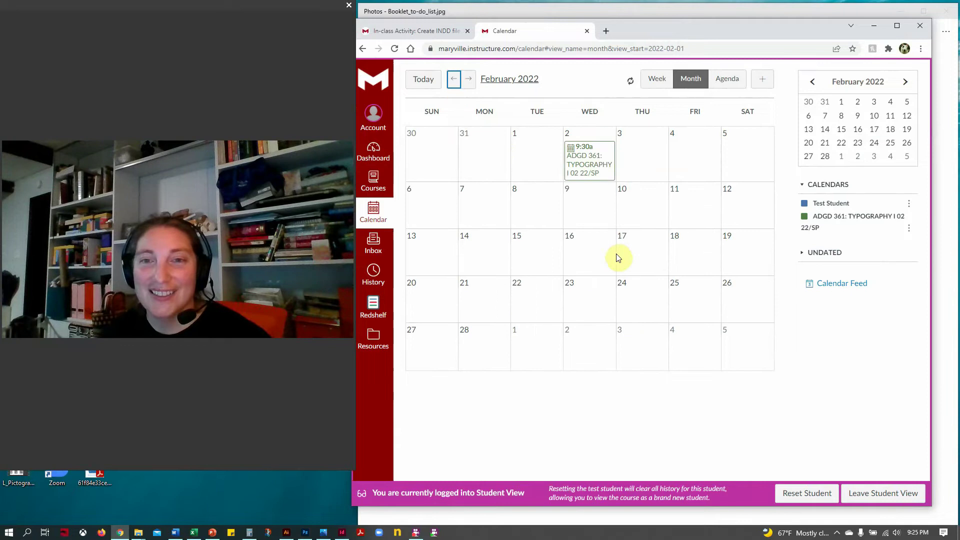
click(469, 82)
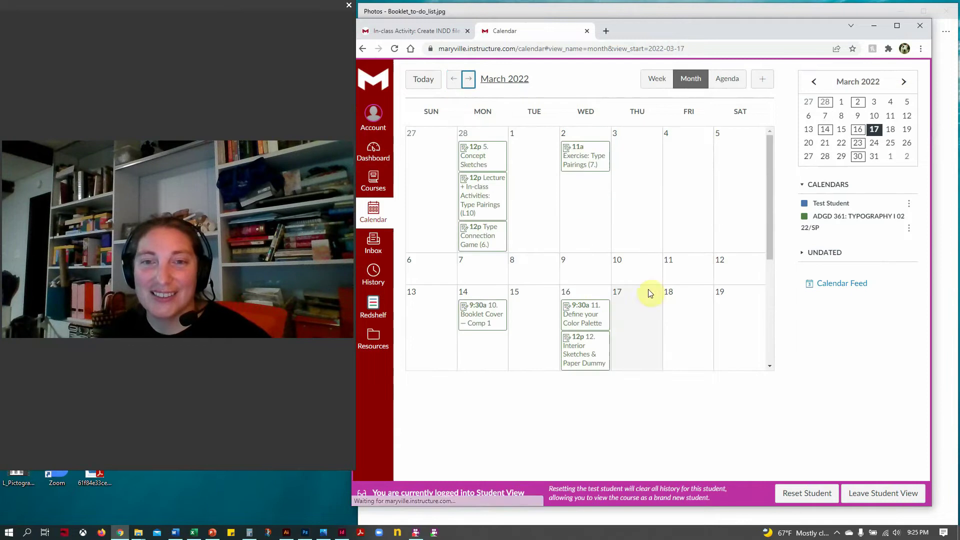
scroll(688, 325, down, 1)
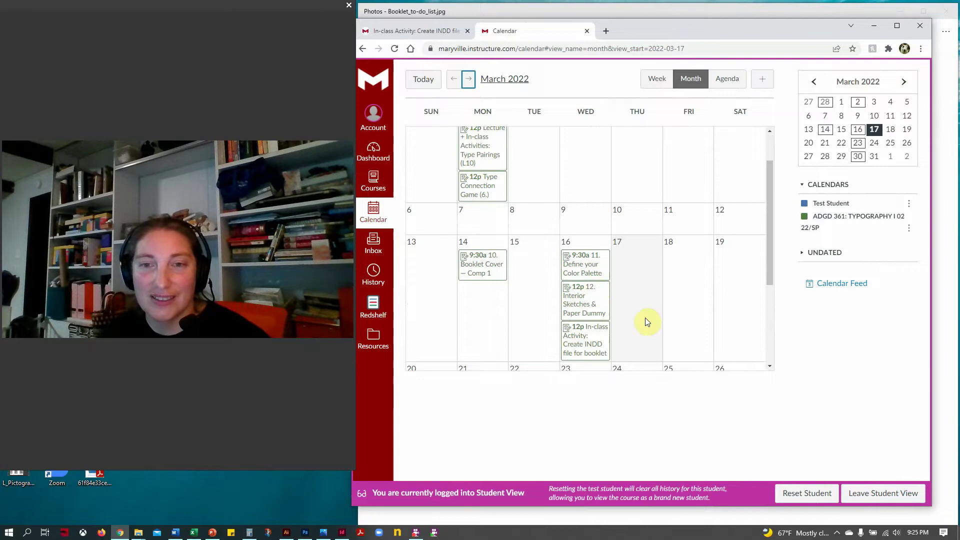
scroll(645, 320, down, 1)
scroll(642, 314, down, 1)
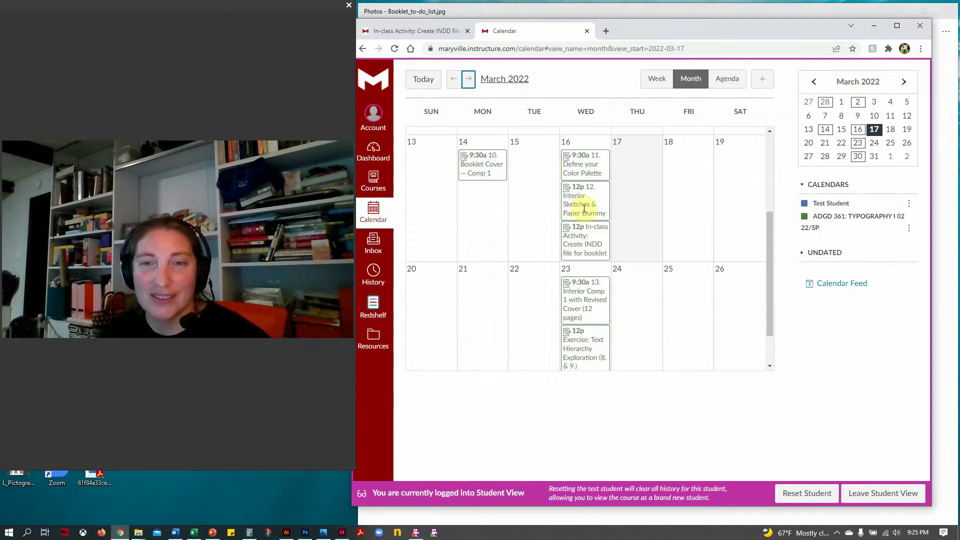
click(582, 303)
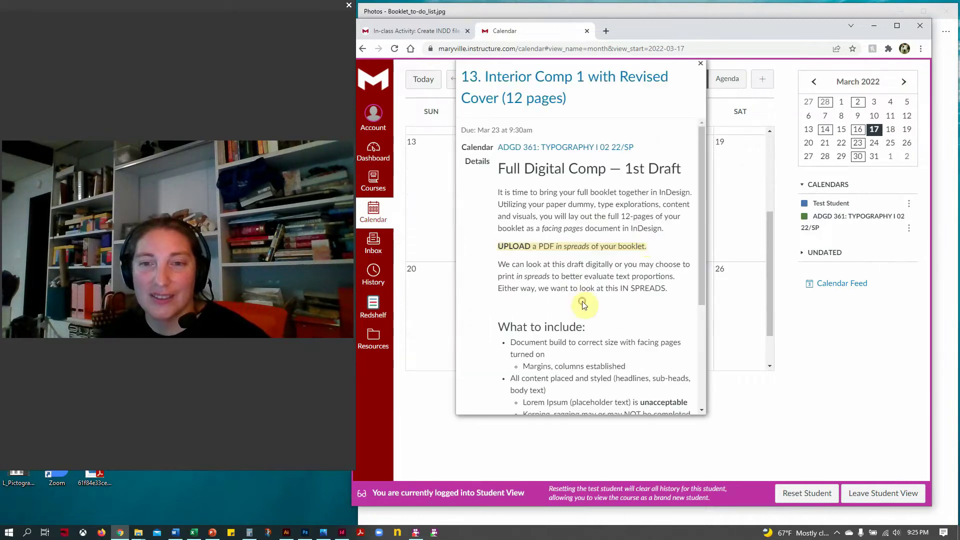
click(540, 85)
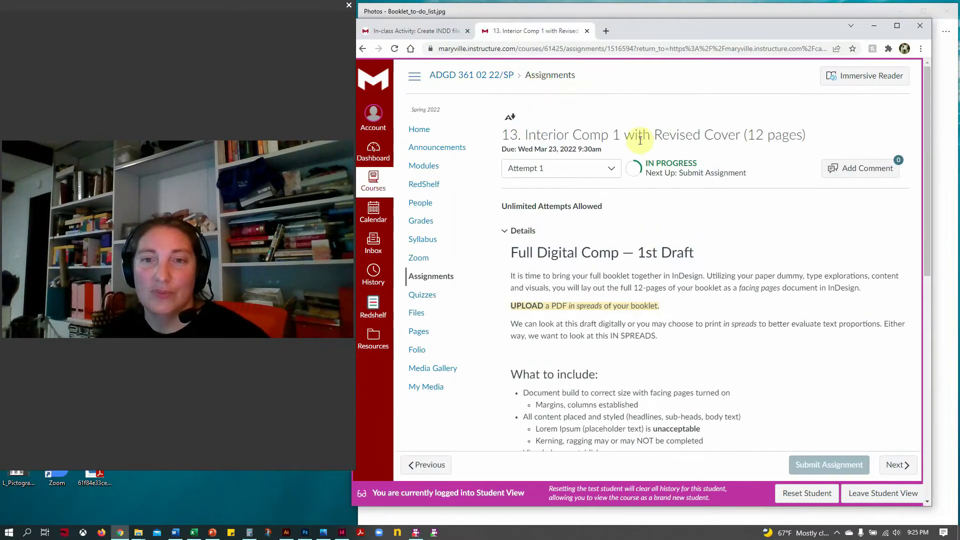
- Open 12. Interior Sketches & Paper Dummy from the Initial Designs section of Modules
click(423, 165)
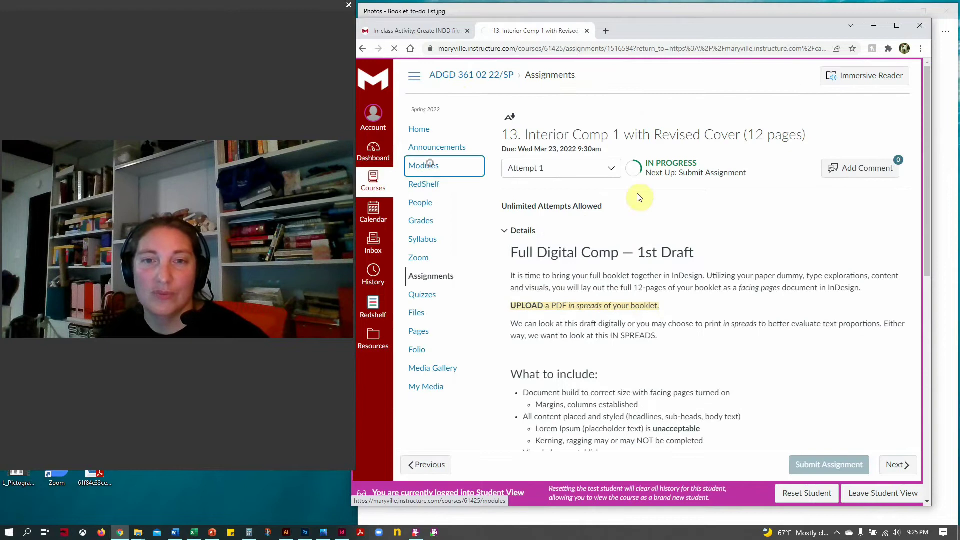
scroll(709, 219, down, 1)
scroll(709, 219, down, 10)
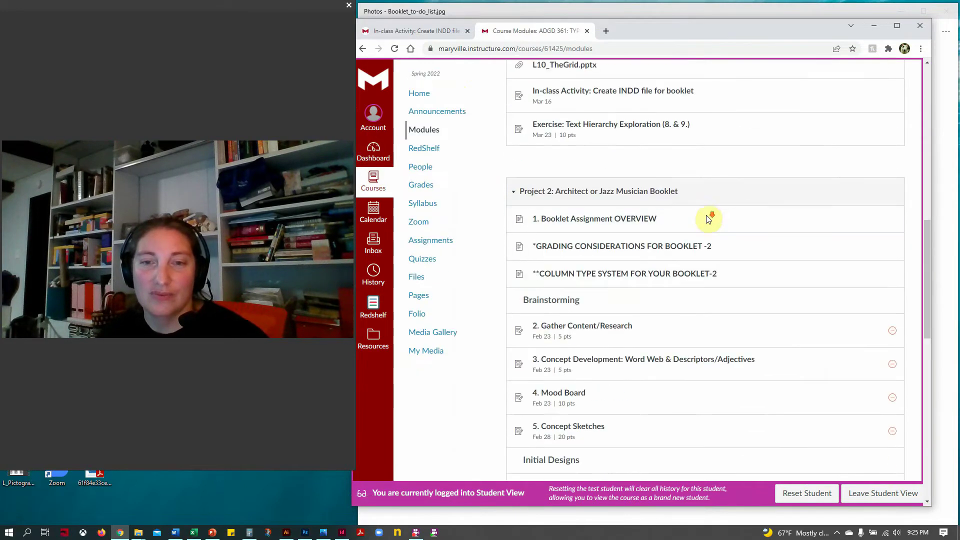
scroll(583, 337, down, 2)
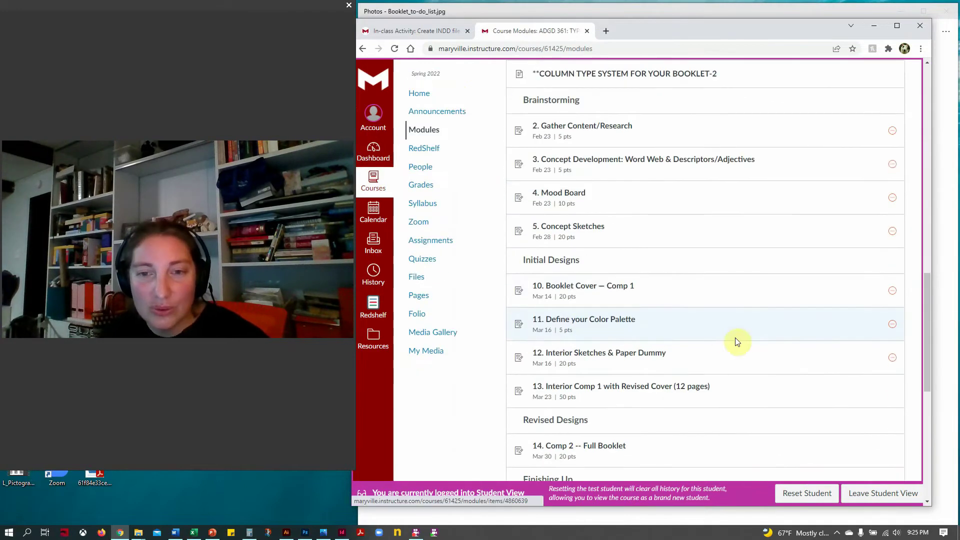
scroll(734, 336, down, 1)
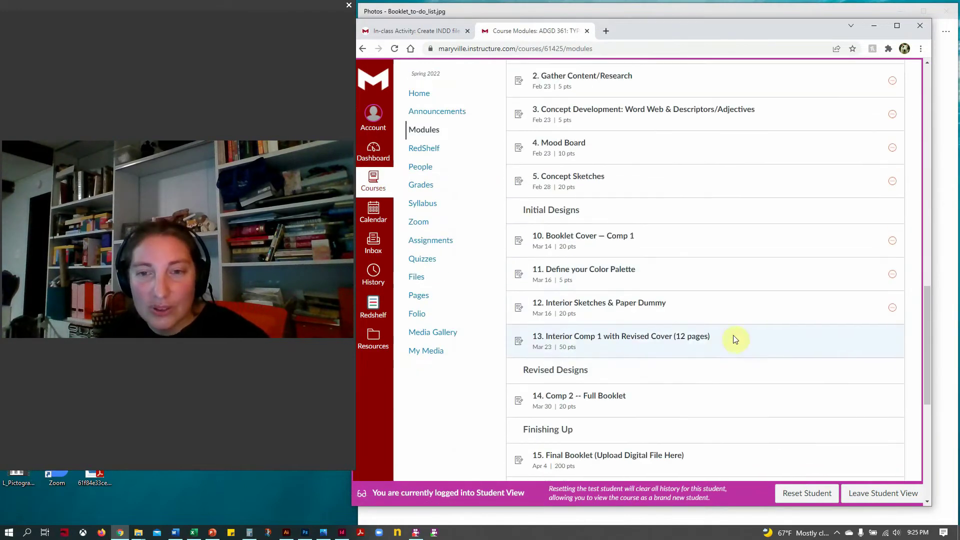
click(627, 308)
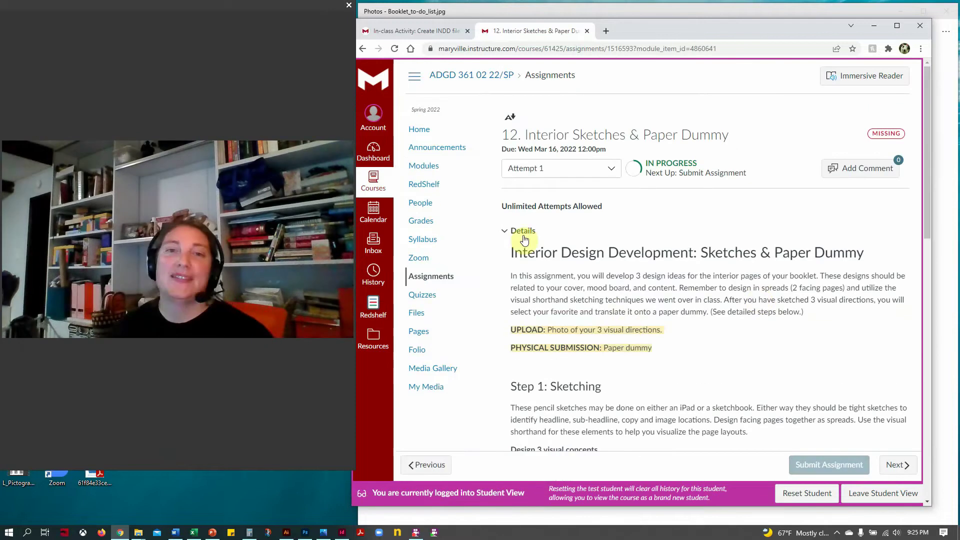
- Read down the assignment page to its sketching steps
scroll(693, 286, down, 1)
scroll(693, 287, down, 3)
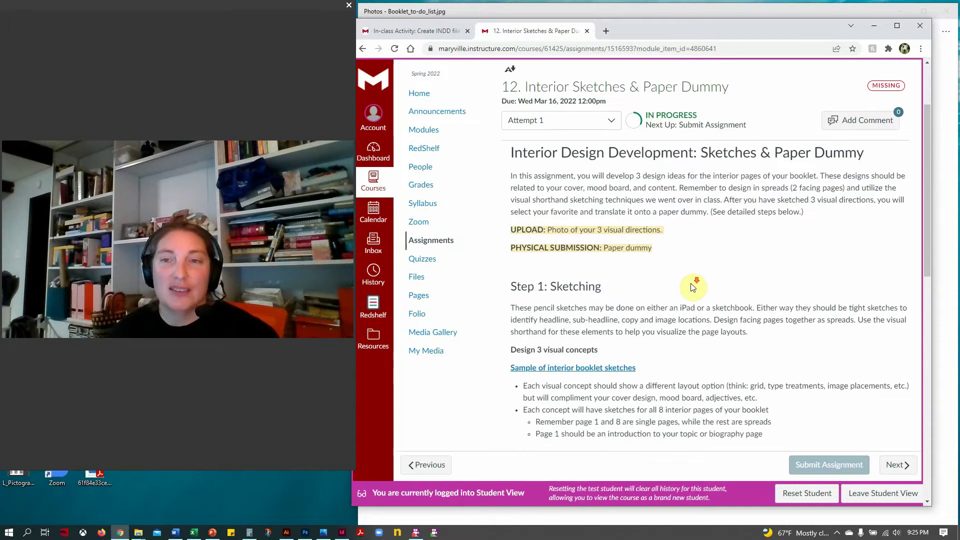
scroll(693, 286, up, 2)
scroll(693, 287, down, 1)
scroll(693, 287, down, 1)
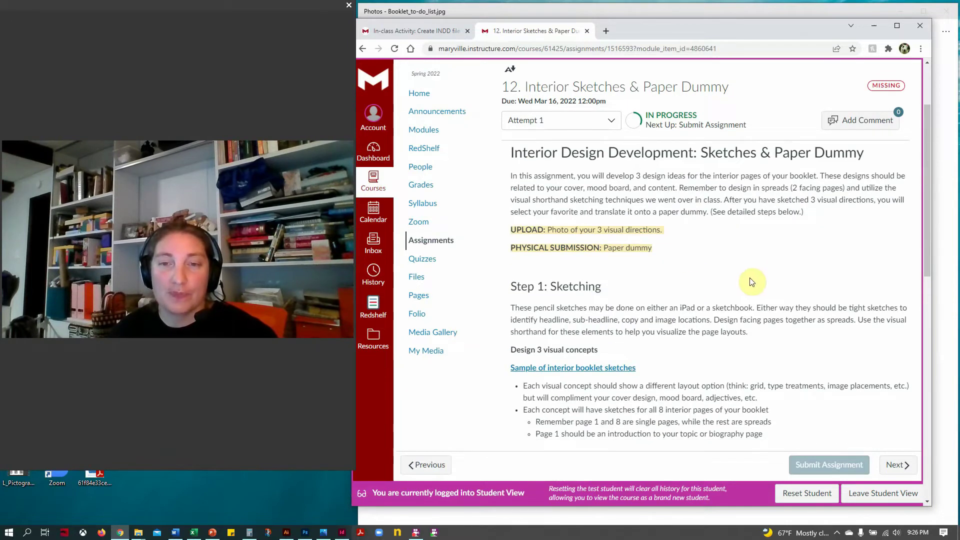
scroll(749, 280, down, 3)
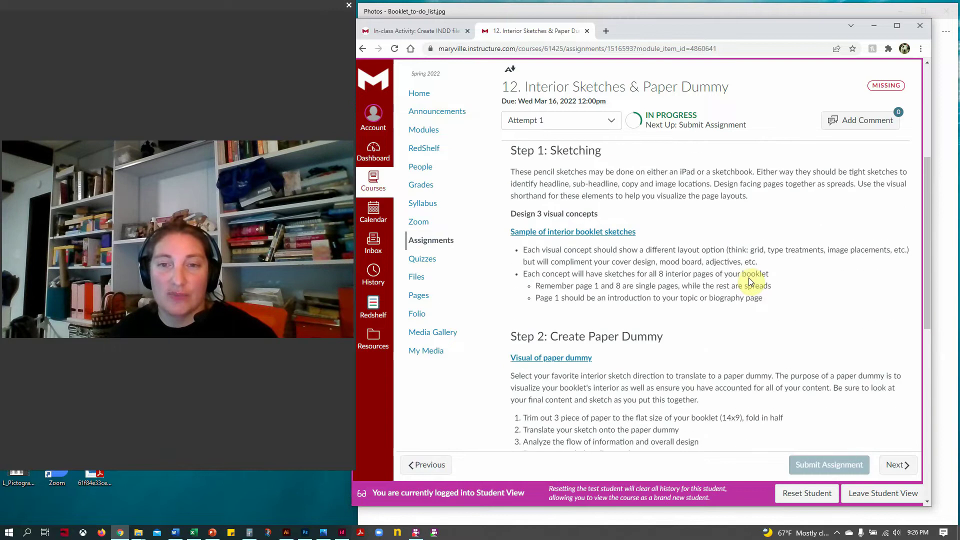
- Open the CE5-document-sketch.jpg sample sketches in a new tab and nudge the browser window
click(602, 218)
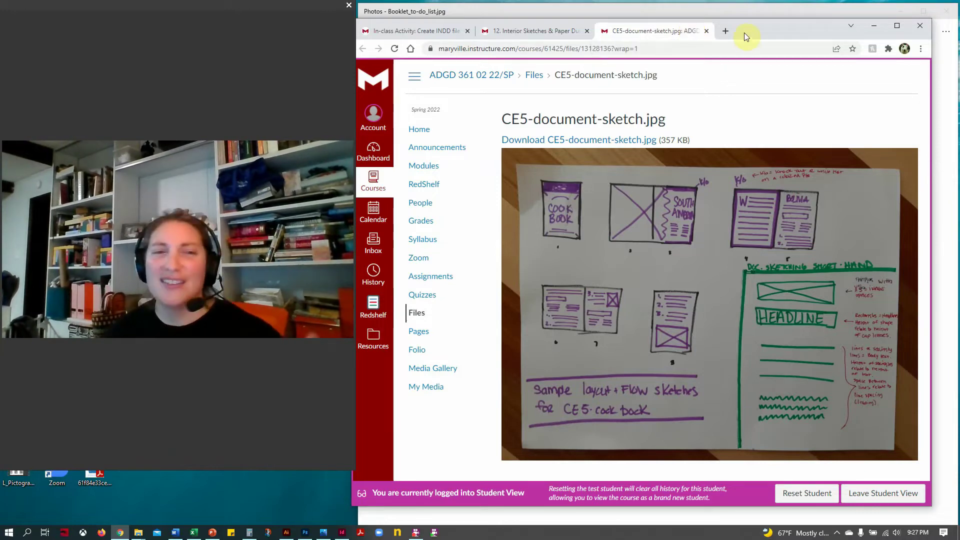
drag(745, 32, 761, 20)
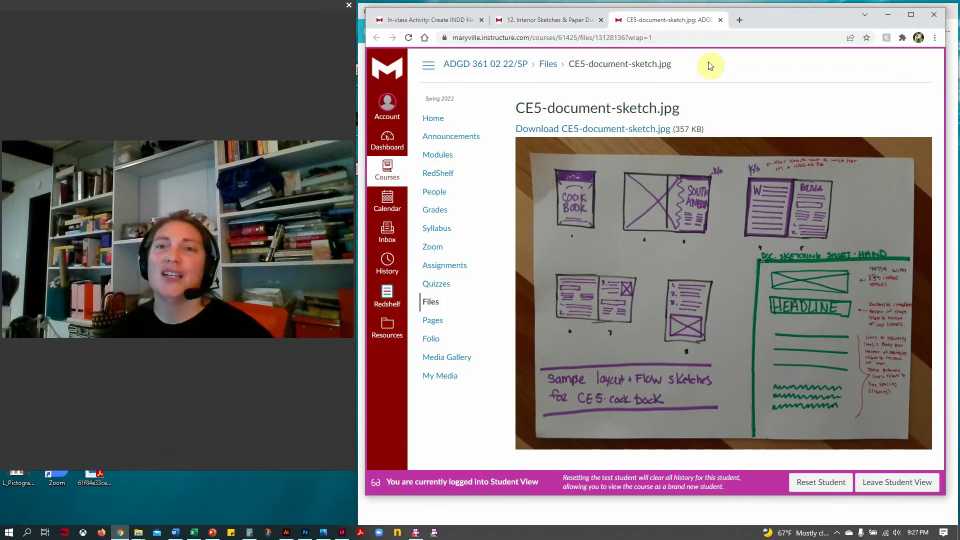
- Return to the 12. Interior Sketches & Paper Dummy tab to read Step 2: Create Paper Dummy
click(538, 22)
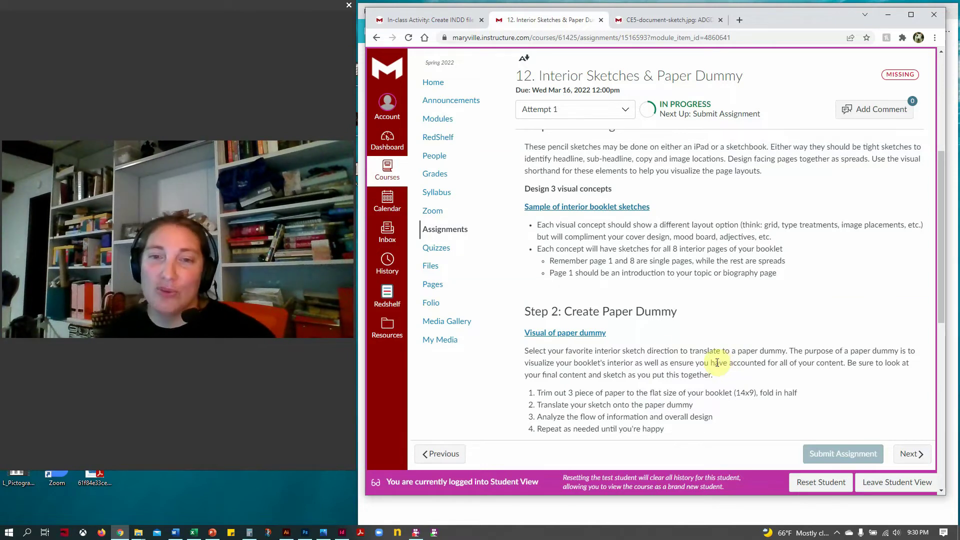
- View the 'Visual of paper dummy' example in a new tab, return to the assignment, and move the browser aside
click(569, 334)
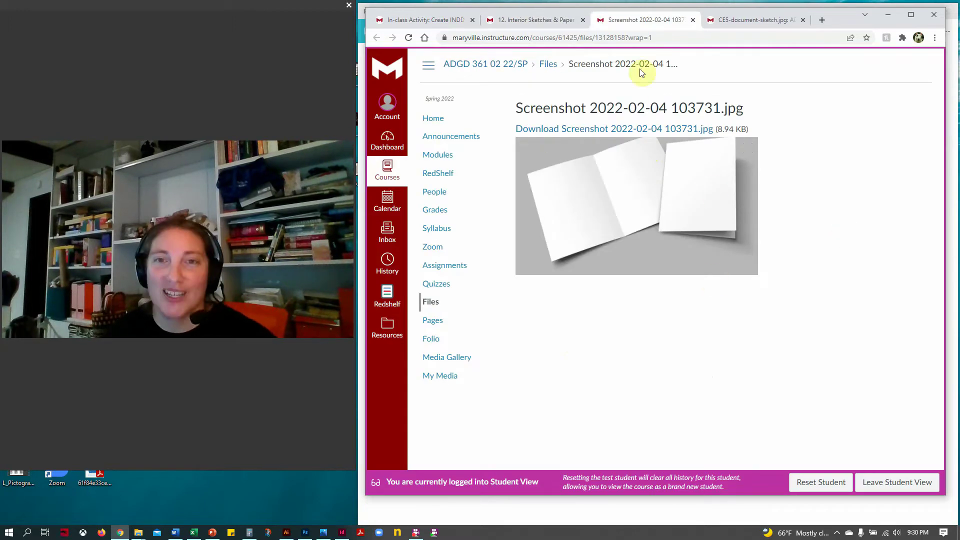
click(552, 26)
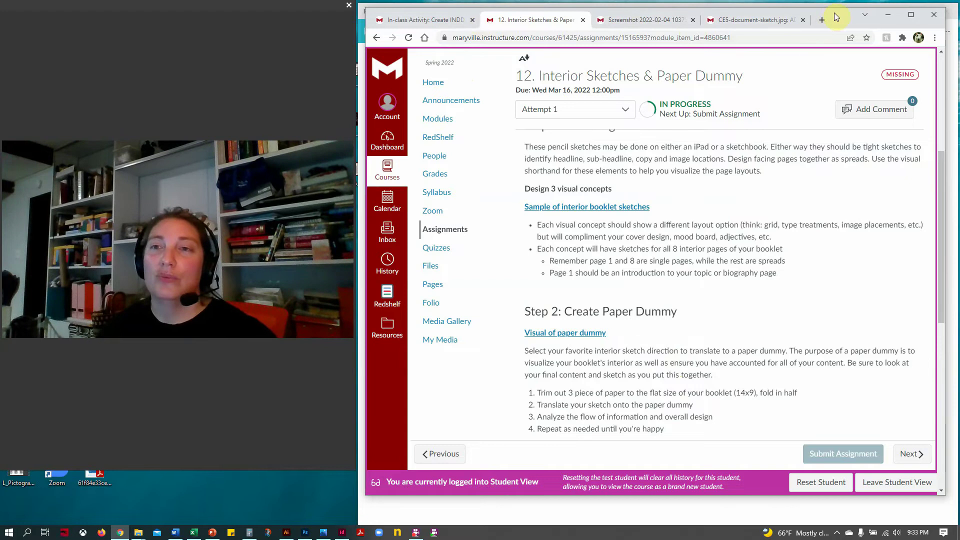
drag(836, 17, 574, 462)
- Bring the Booklet Interior TO-DO image forward, then switch to Adobe InDesign
click(546, 247)
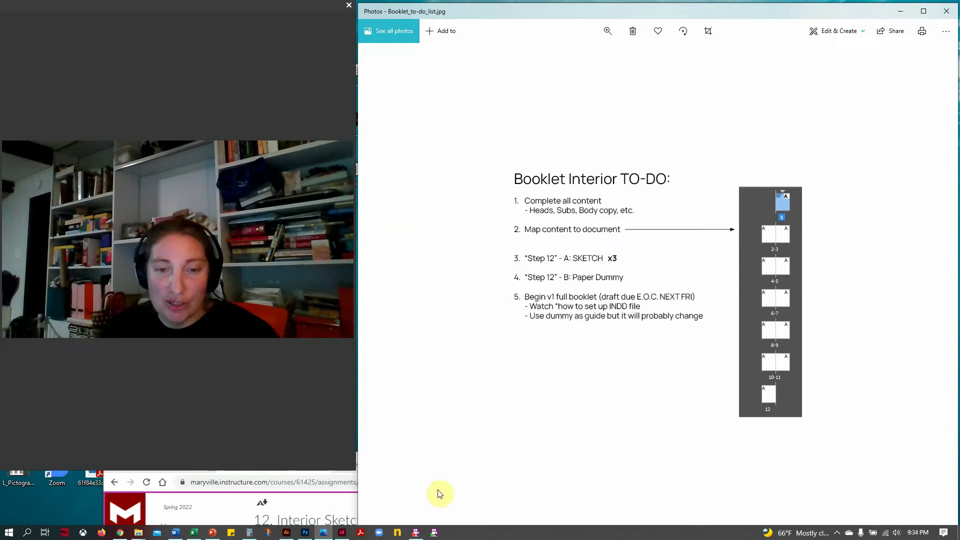
click(343, 534)
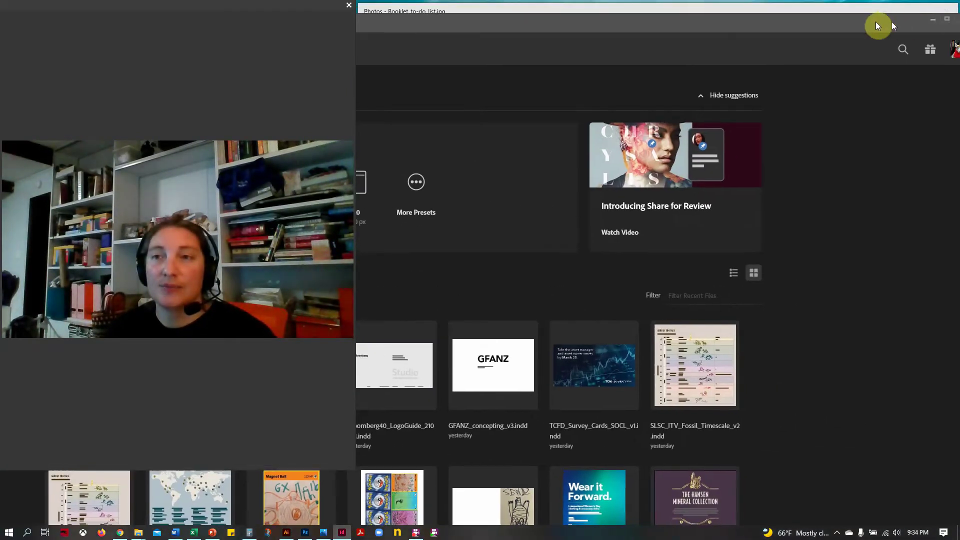
- Maximize the InDesign home window and begin a new document
click(907, 16)
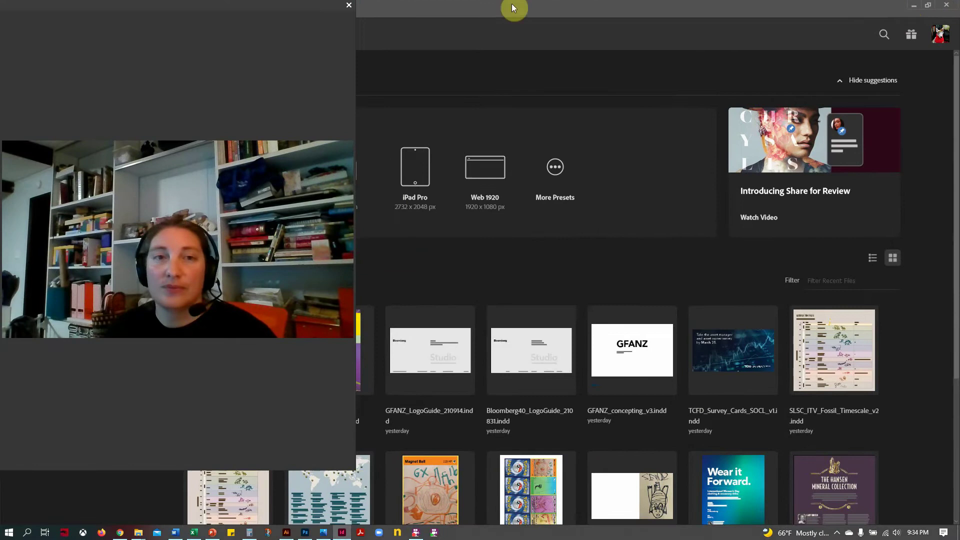
drag(353, 471, 58, 41)
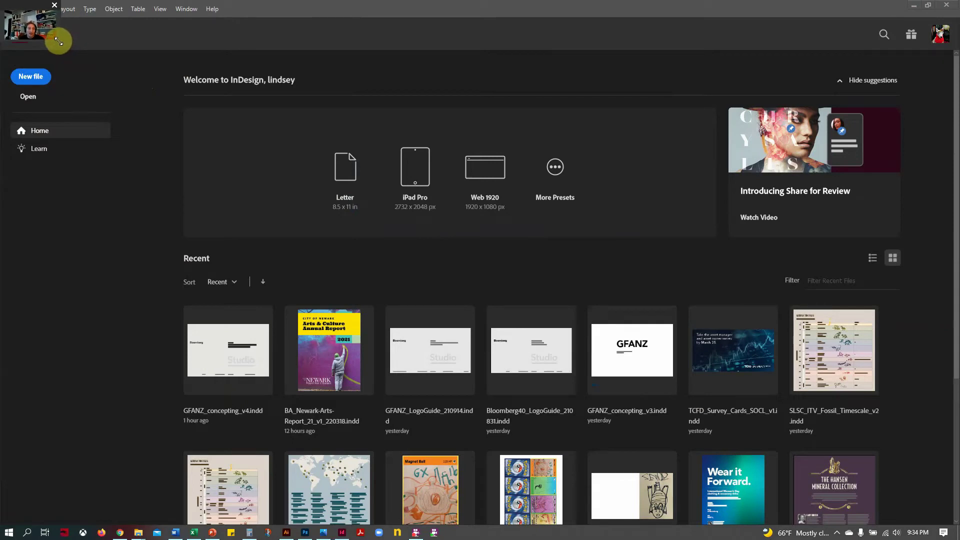
click(31, 80)
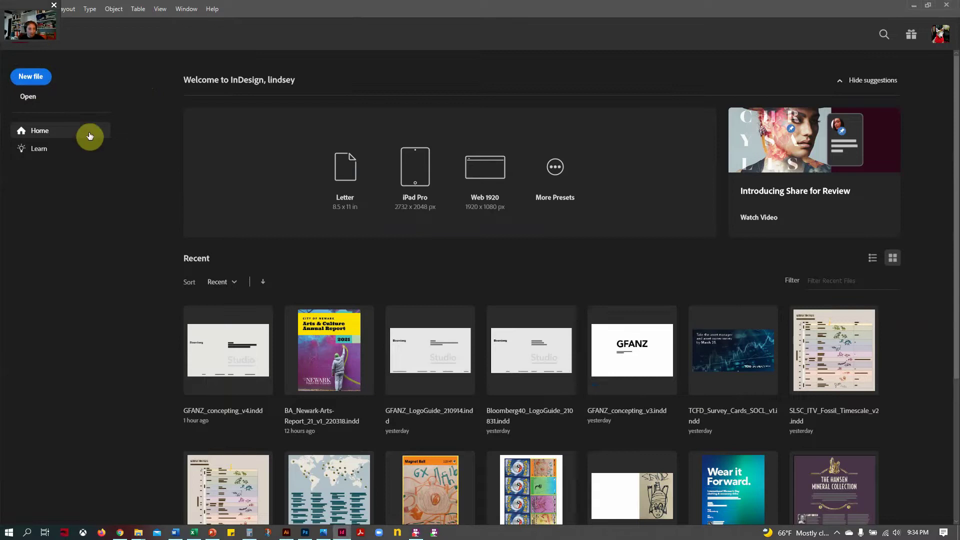
click(497, 146)
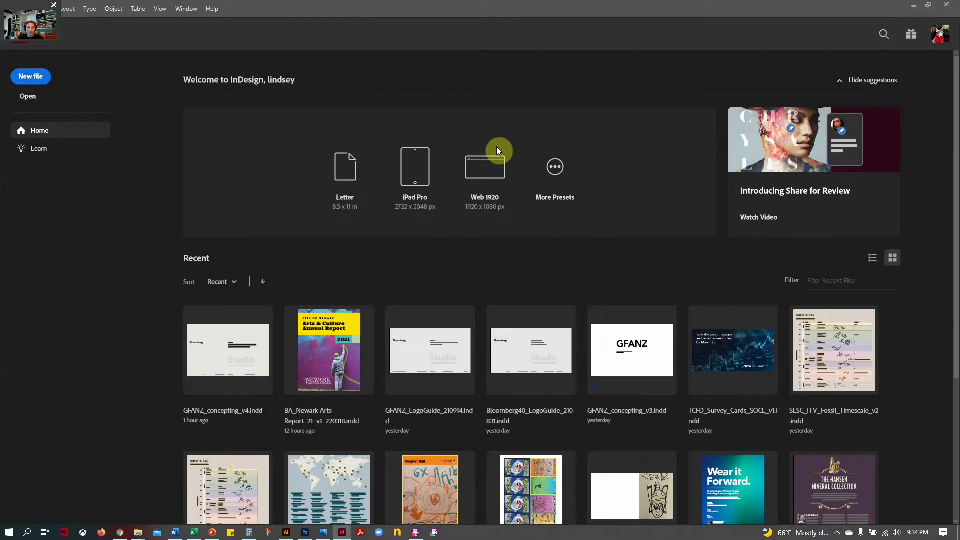
- Set the new document to inches, 7 × 9 in portrait, with 12 pages
drag(845, 124, 508, 97)
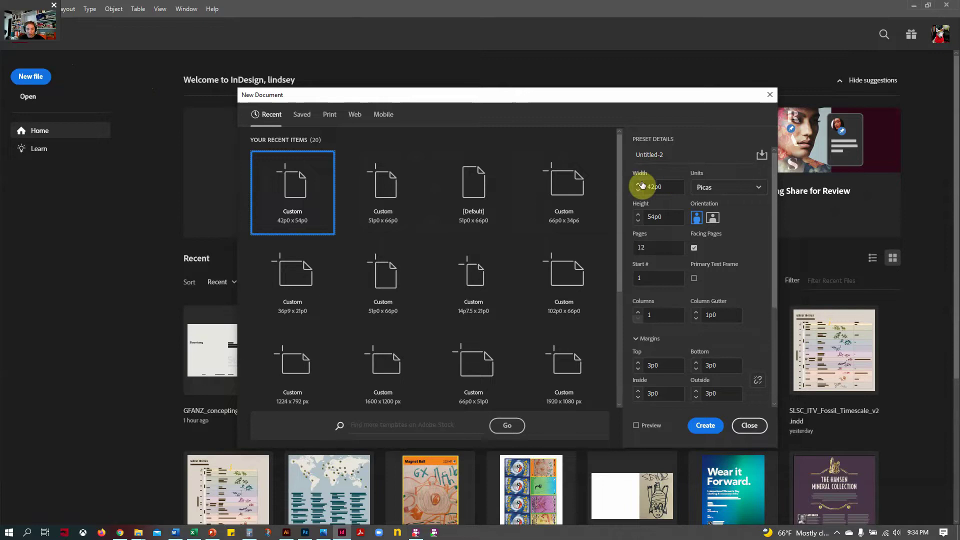
click(720, 188)
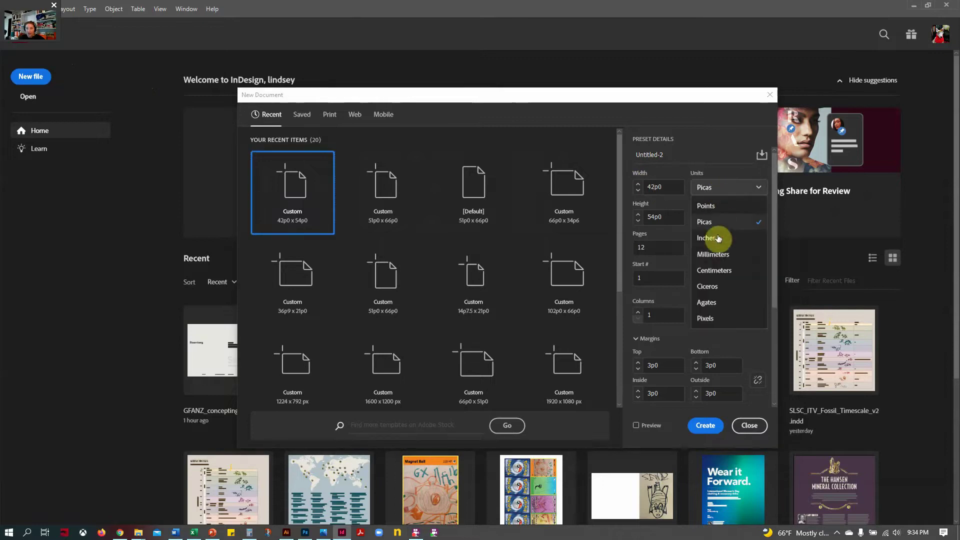
click(720, 240)
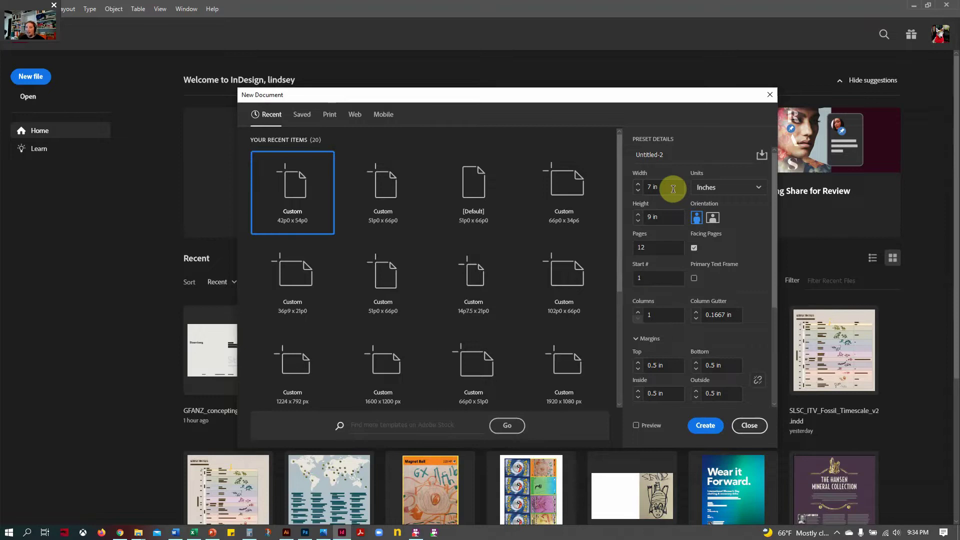
click(712, 218)
click(697, 218)
click(645, 246)
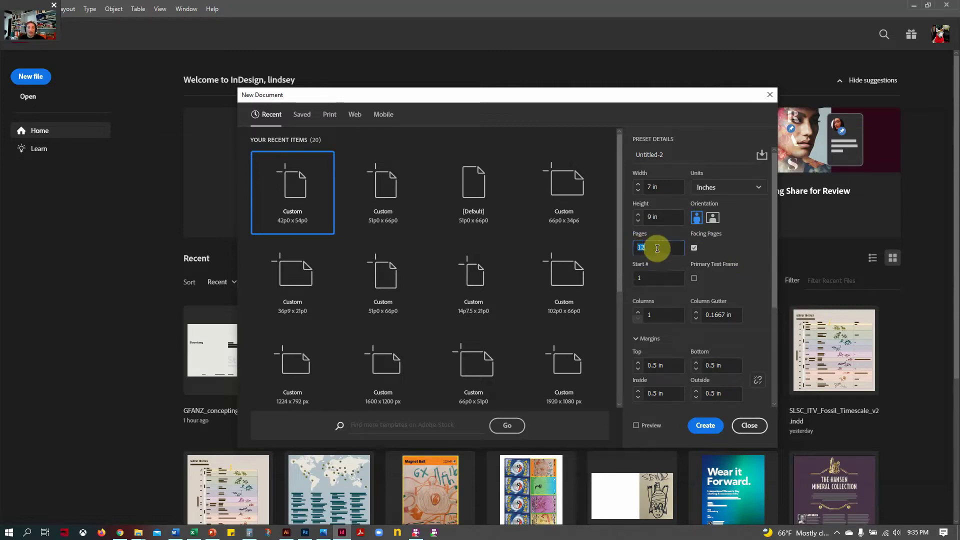
text(12)
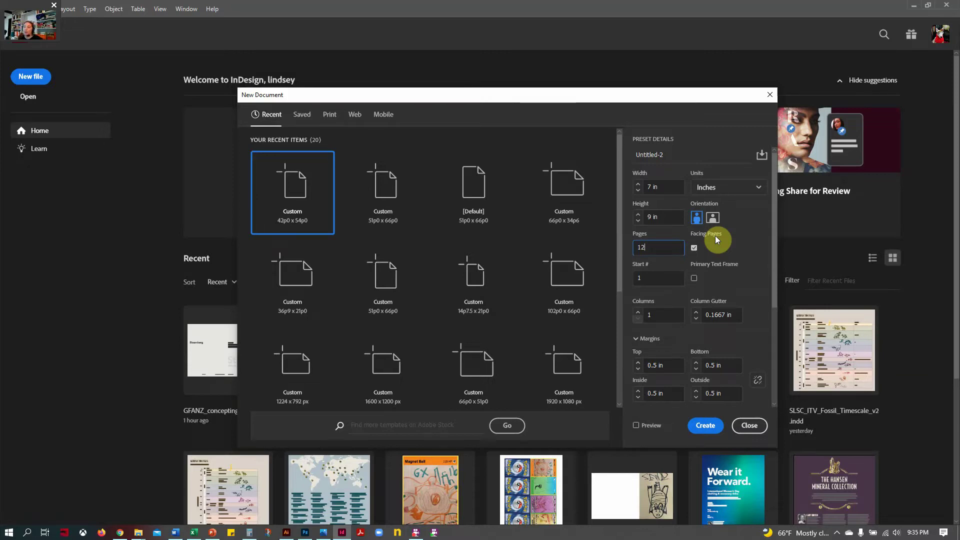
scroll(746, 295, down, 3)
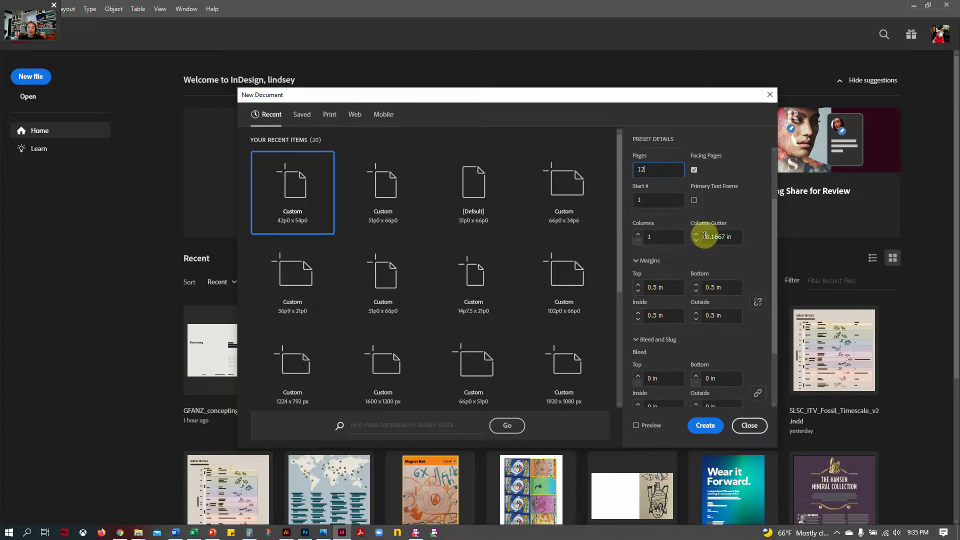
- Use 2 columns with a 0.25 in gutter, and keep all four linked margins at 0.5 in
click(638, 234)
scroll(725, 244, up, 1)
click(638, 284)
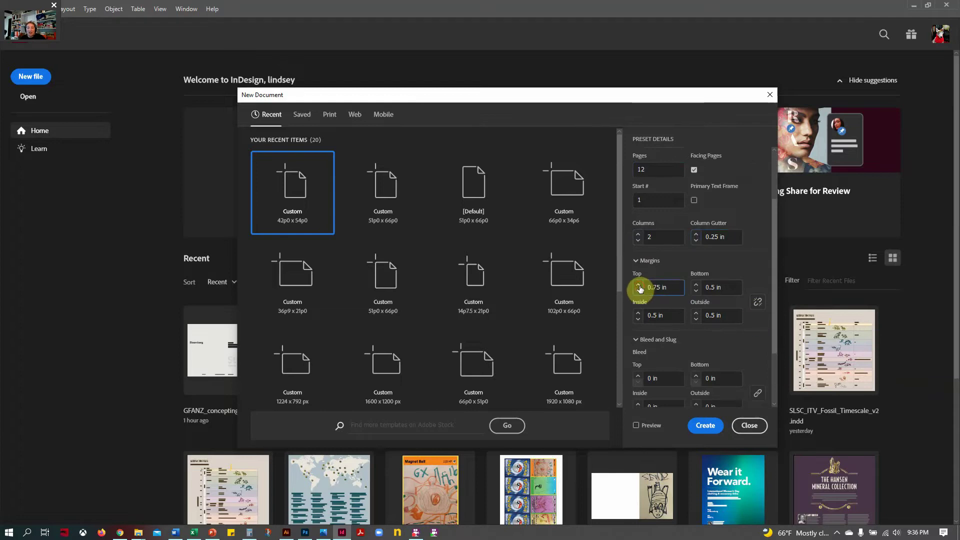
click(638, 285)
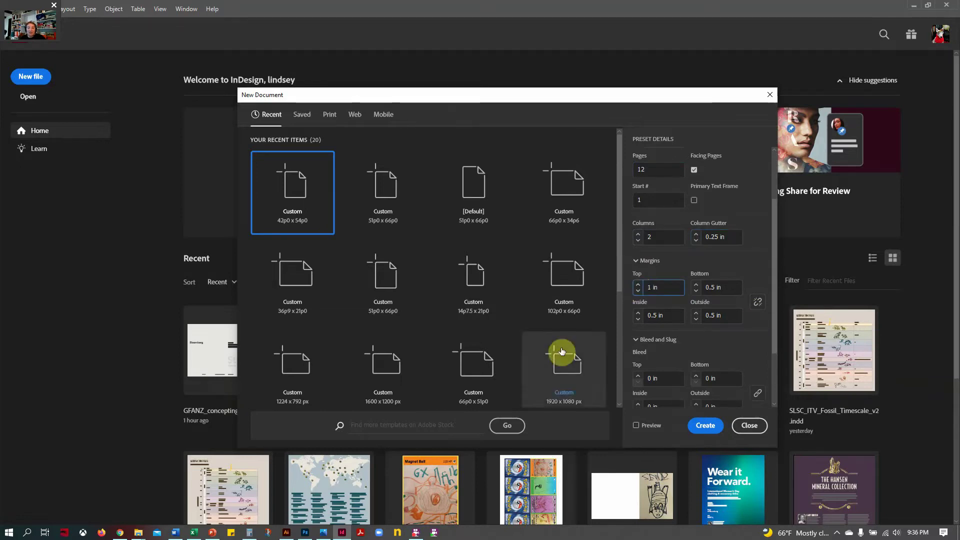
click(758, 302)
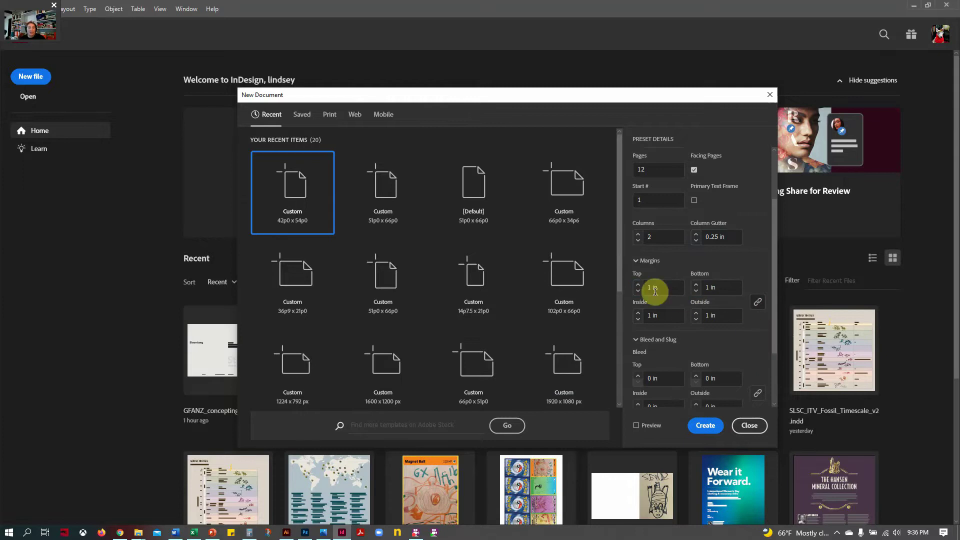
click(639, 293)
click(639, 294)
click(638, 294)
click(638, 294)
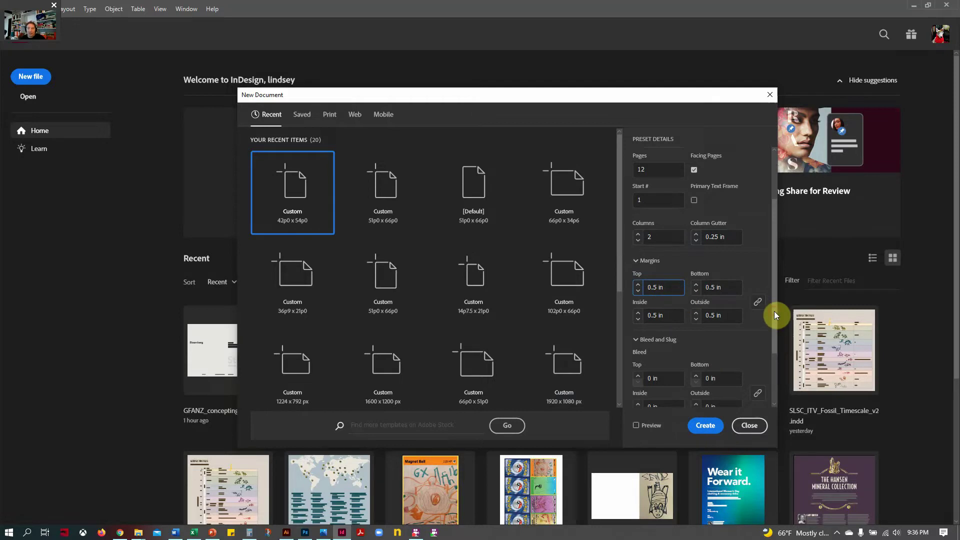
drag(774, 311, 773, 371)
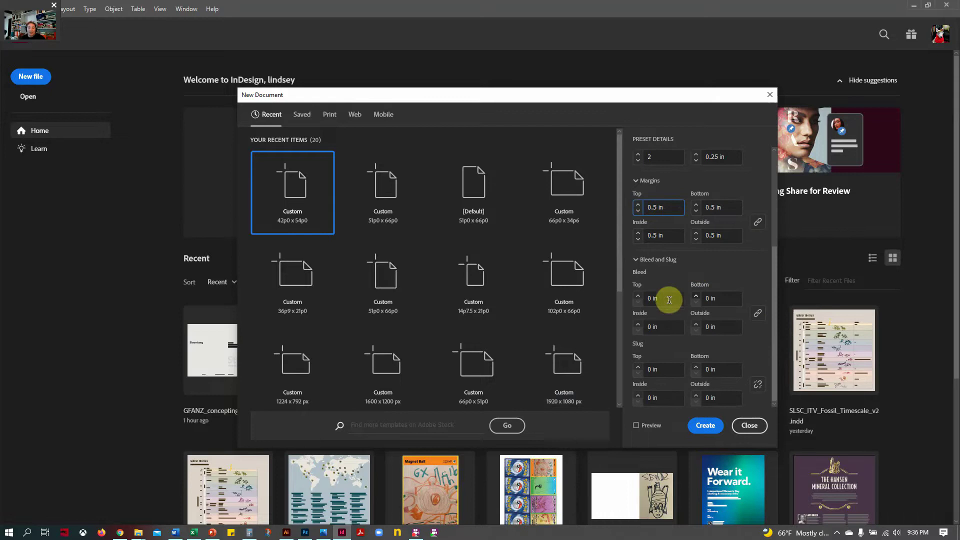
- Apply a 0.125 in bleed on every side and create the 7×9 in, 12-page document
click(639, 299)
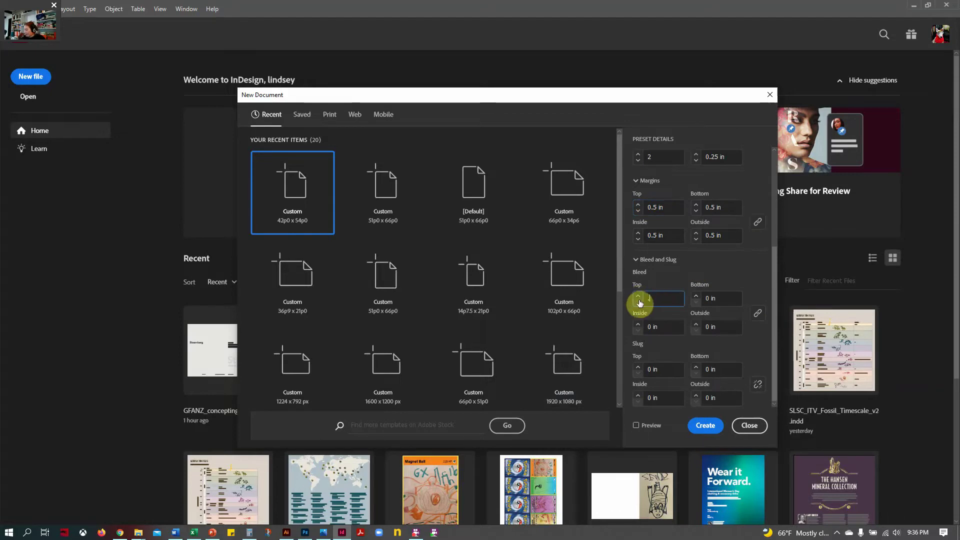
text(.125)
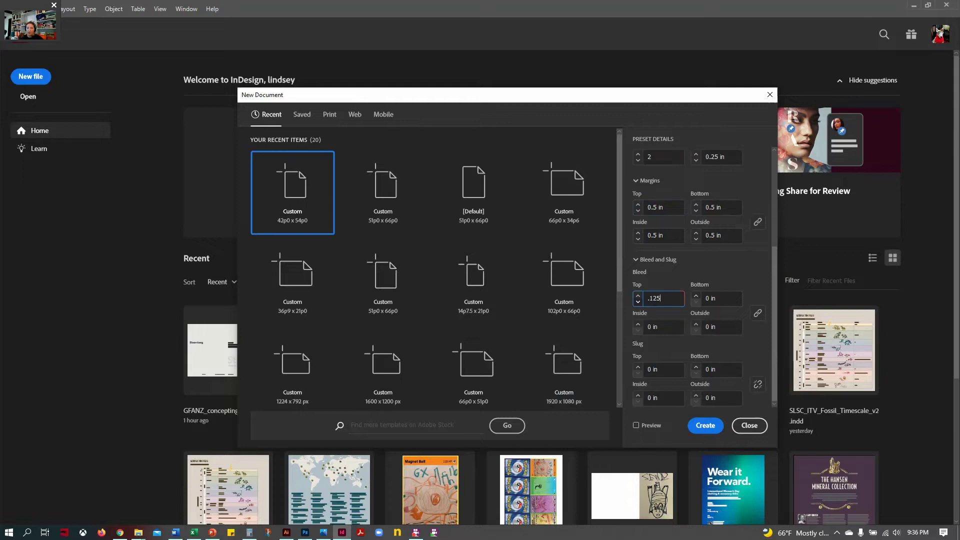
key(Tab)
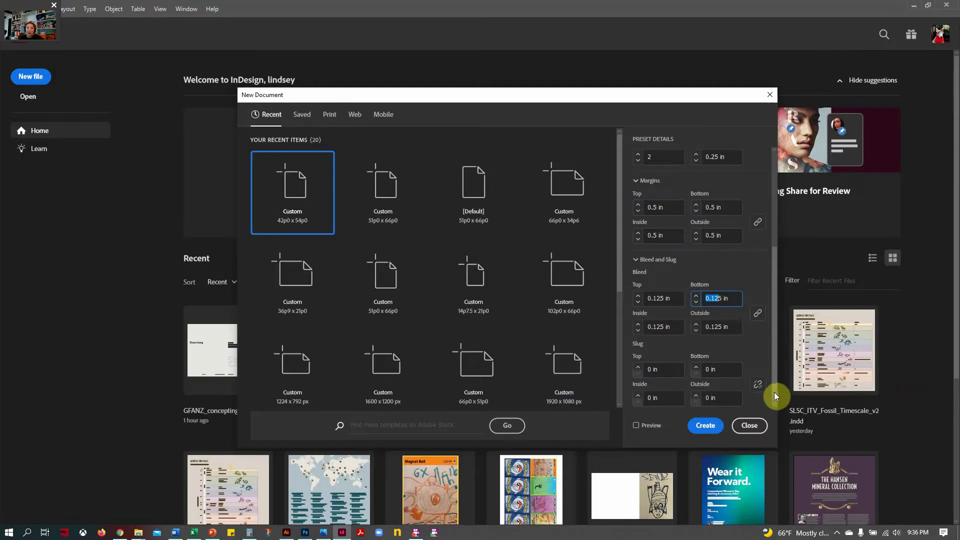
drag(774, 392, 755, 225)
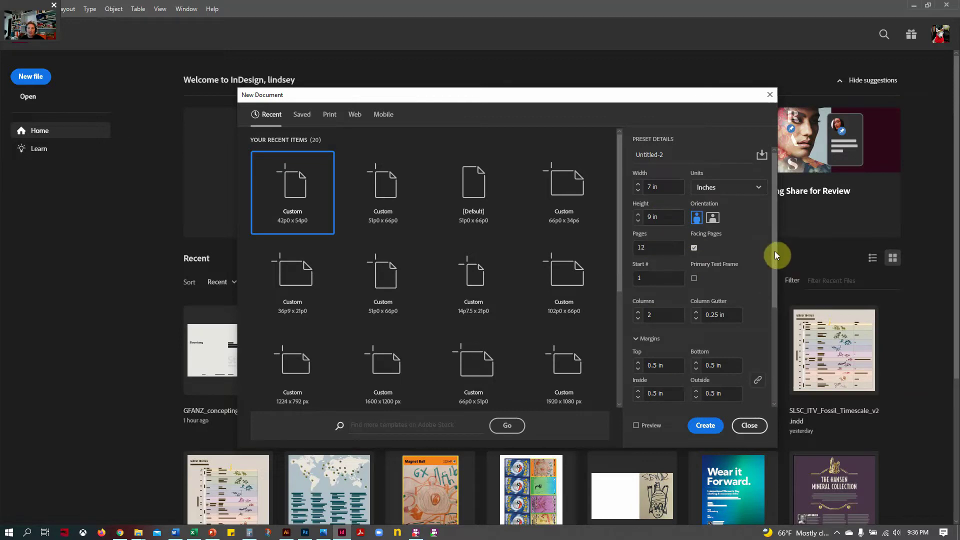
drag(775, 255, 764, 381)
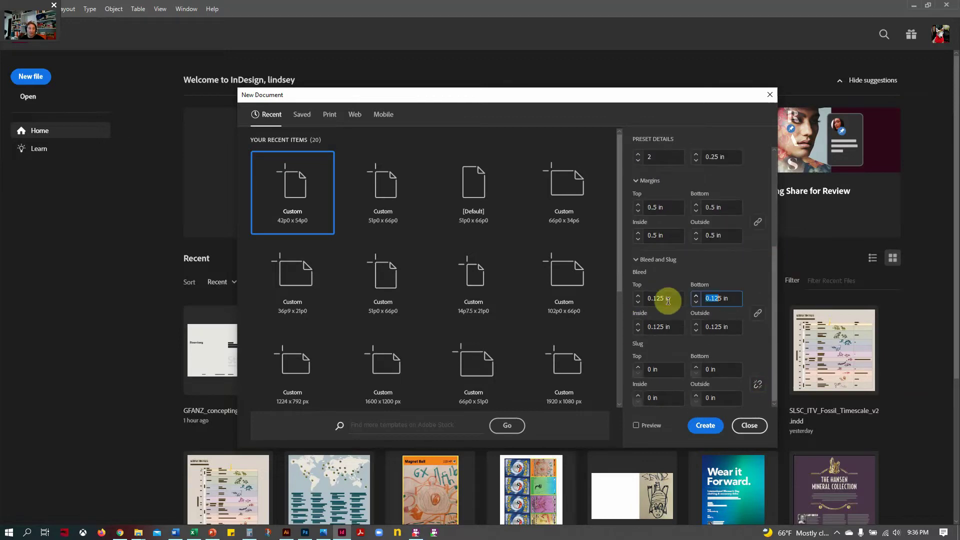
drag(774, 315, 775, 195)
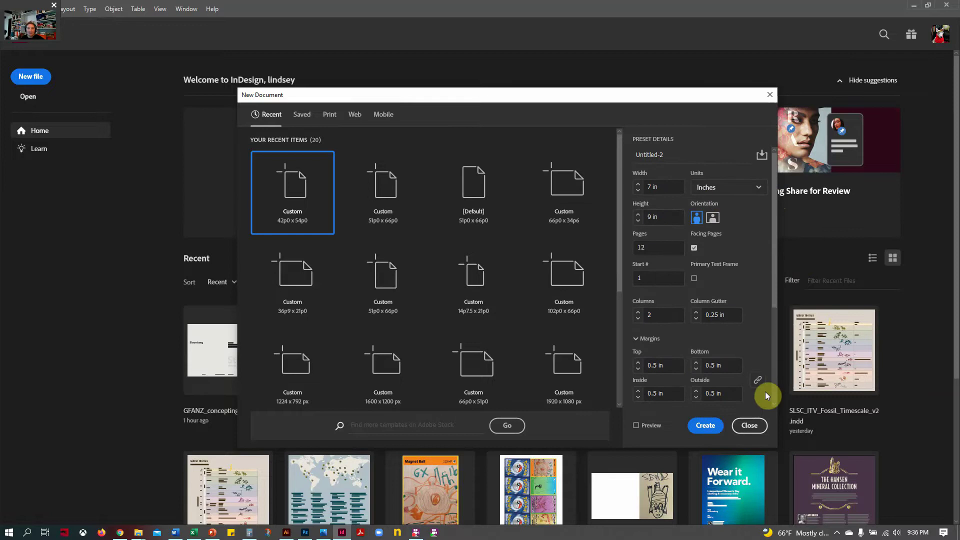
click(717, 427)
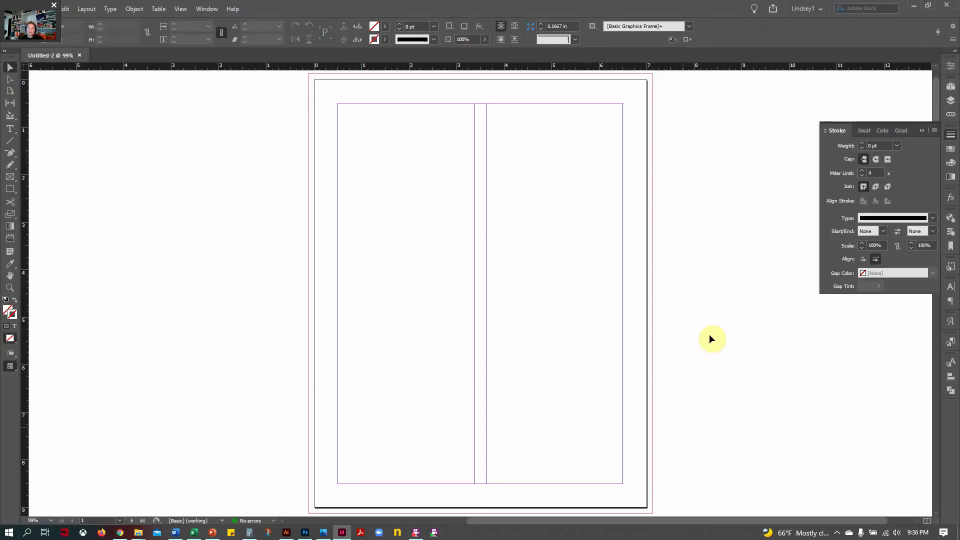
- Expand the Pages panel to show the 12 pages laid out in 7 spreads
click(950, 88)
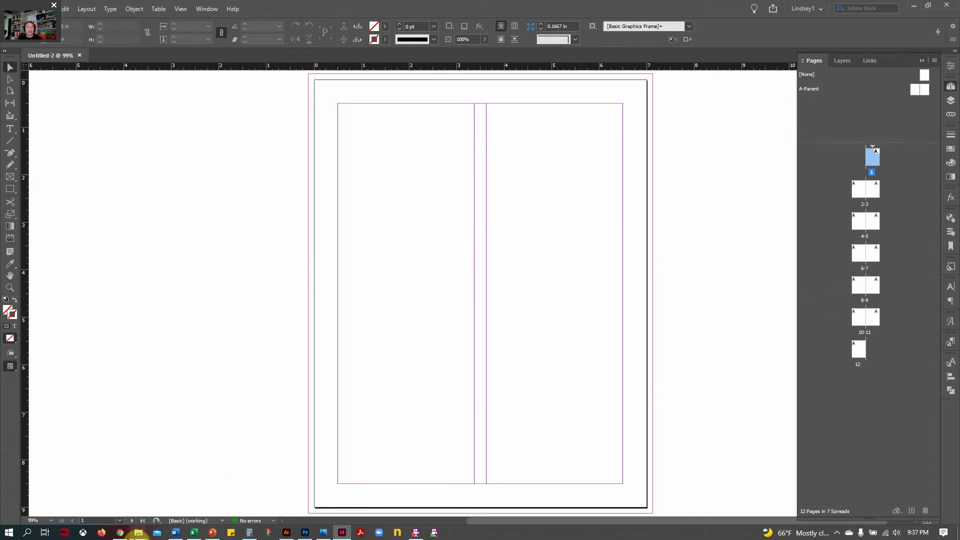
- Bring up the Canvas course in the browser and go to its Modules list
click(121, 534)
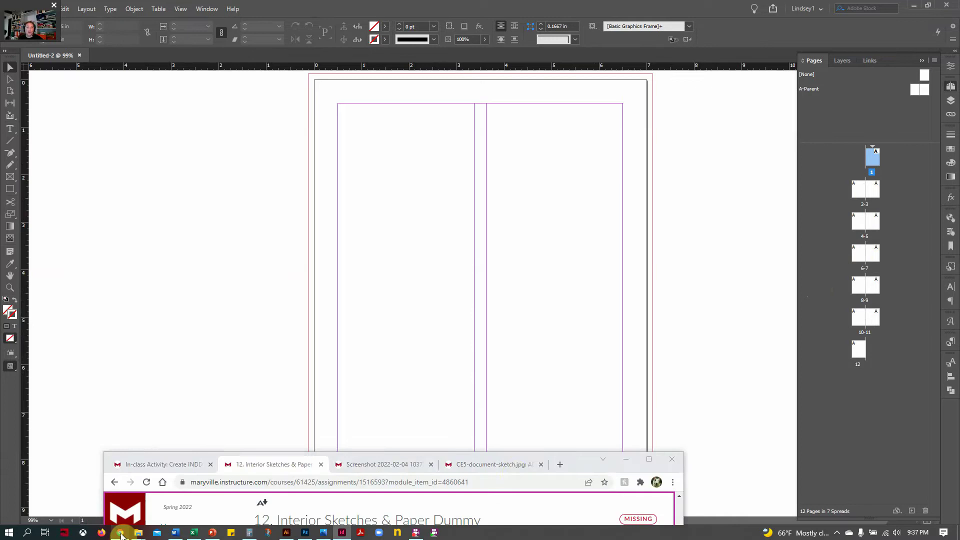
drag(575, 466, 727, 33)
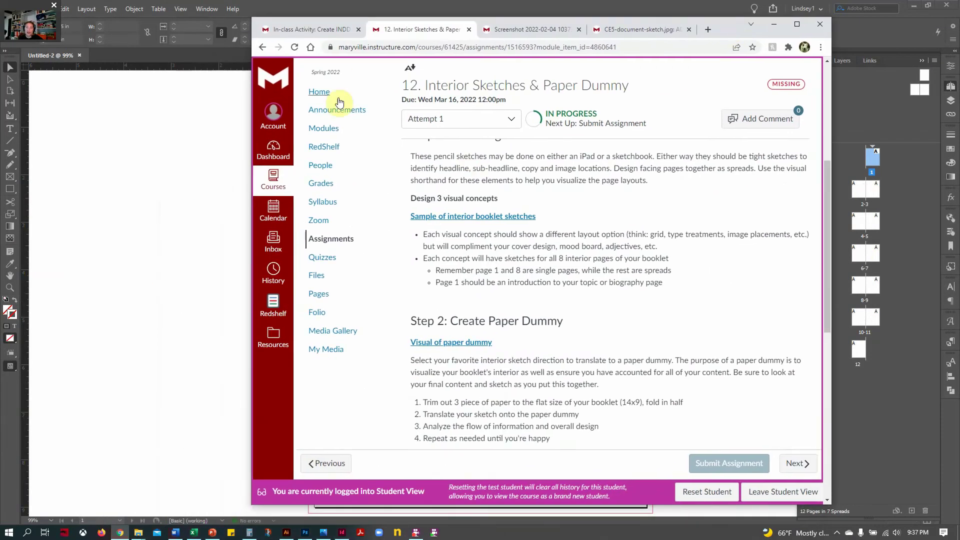
scroll(433, 200, up, 5)
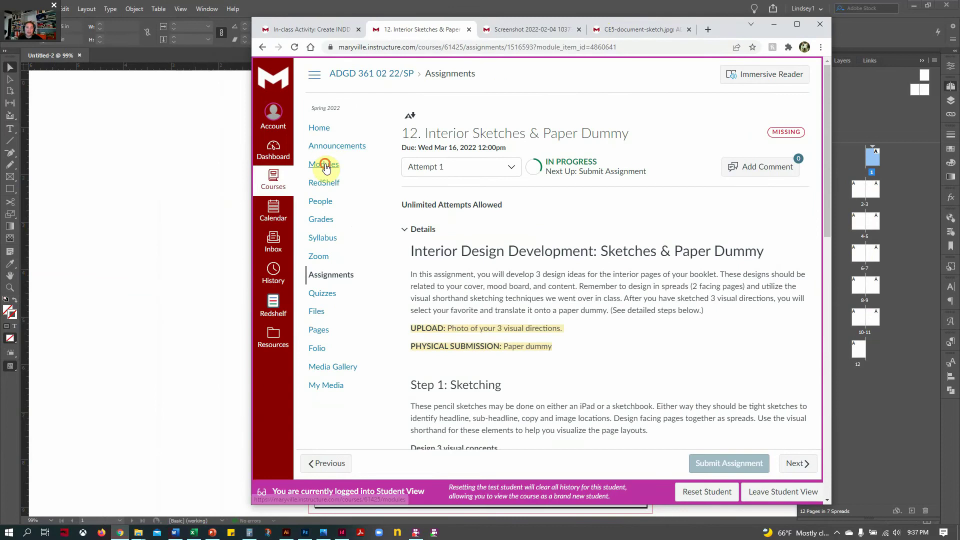
click(324, 164)
scroll(607, 247, down, 12)
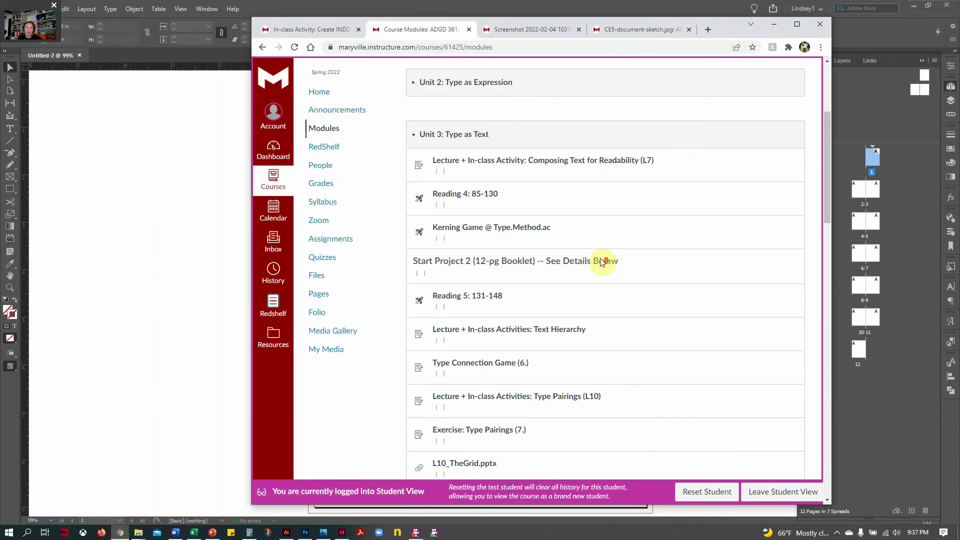
scroll(600, 258, down, 4)
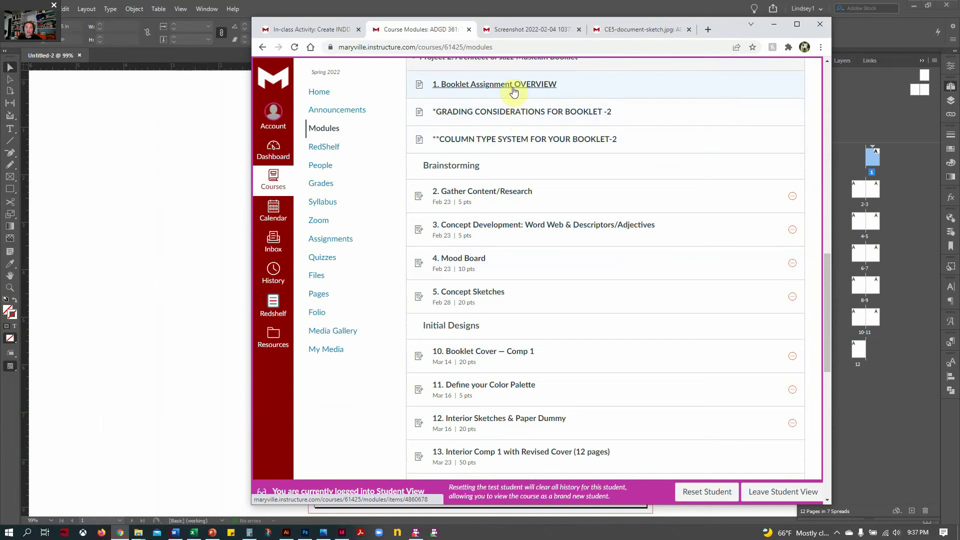
- Read the Booklet Assignment OVERVIEW in a new tab, then return to Course Modules
right_click(512, 89)
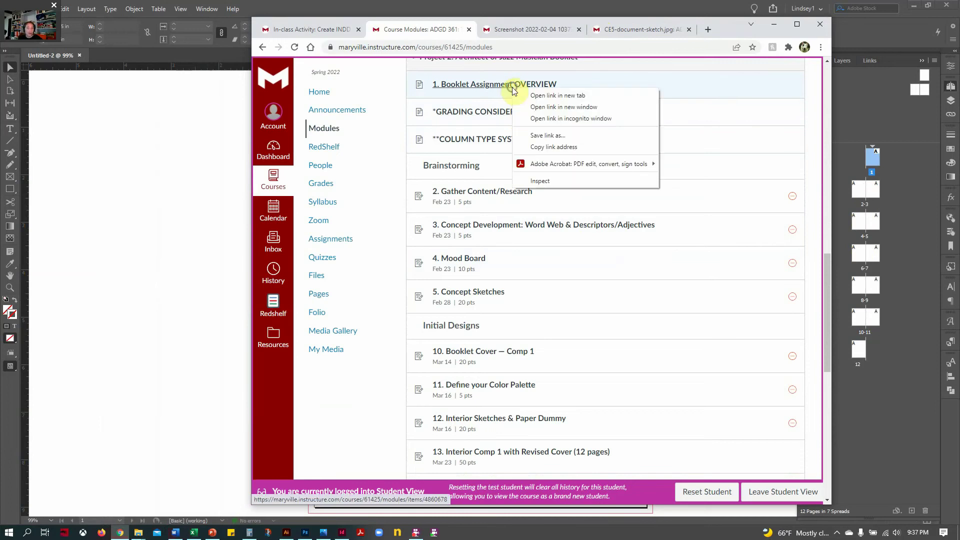
click(536, 95)
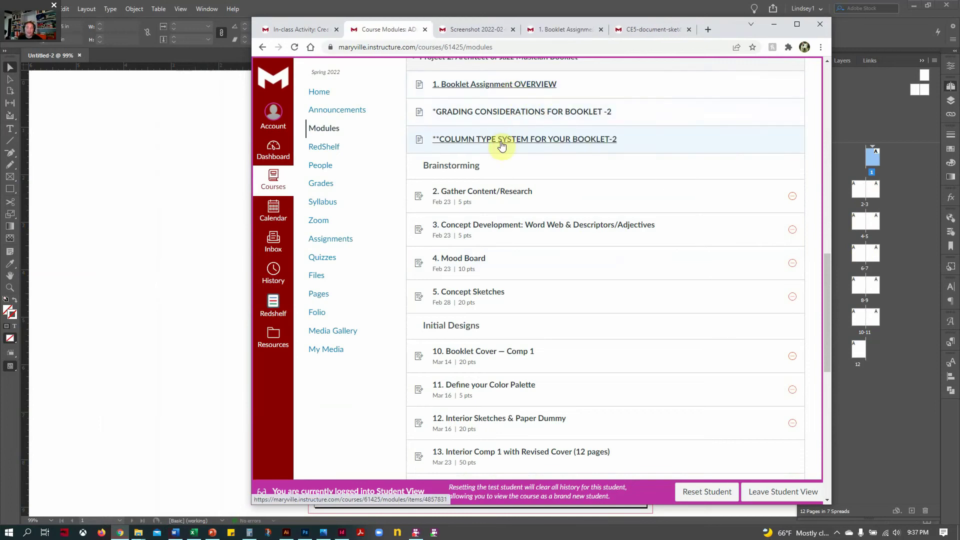
click(566, 30)
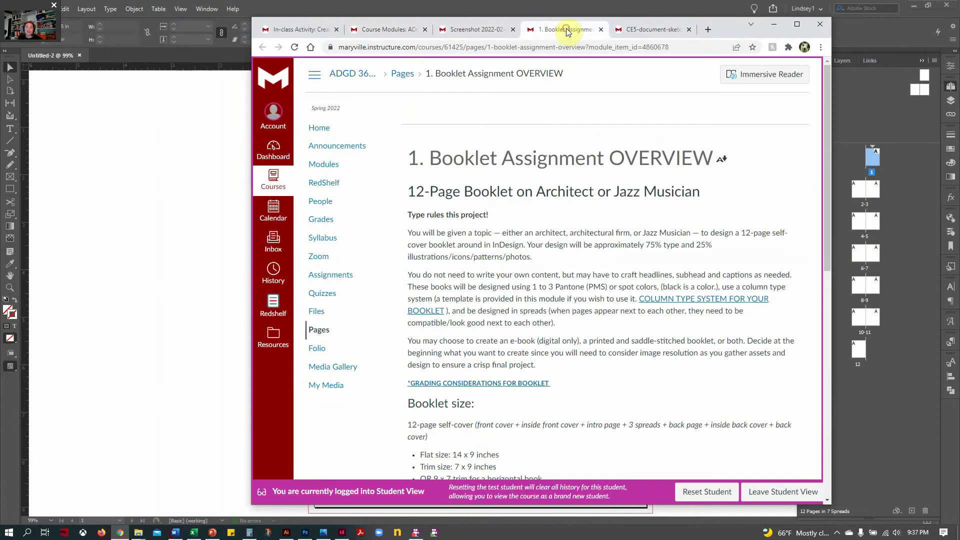
scroll(538, 310, down, 3)
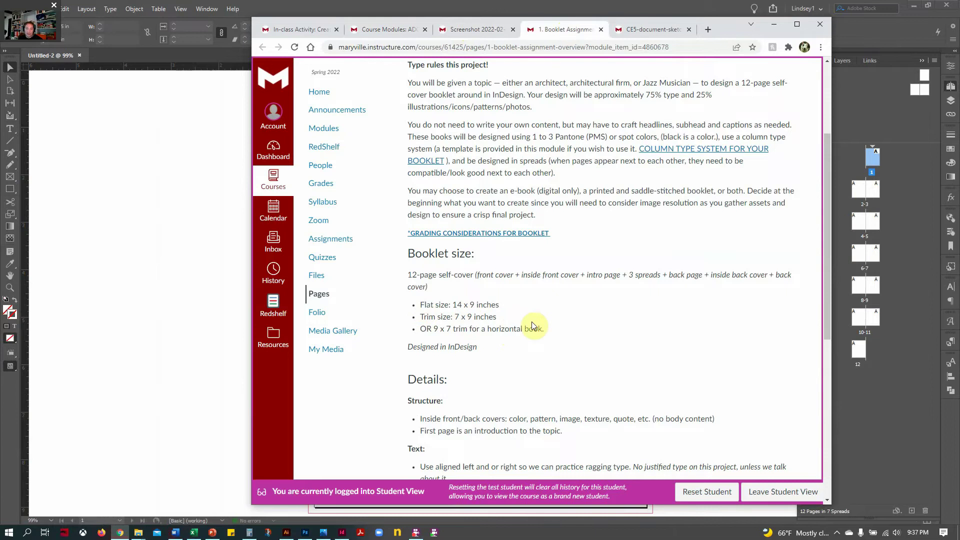
scroll(532, 322, down, 4)
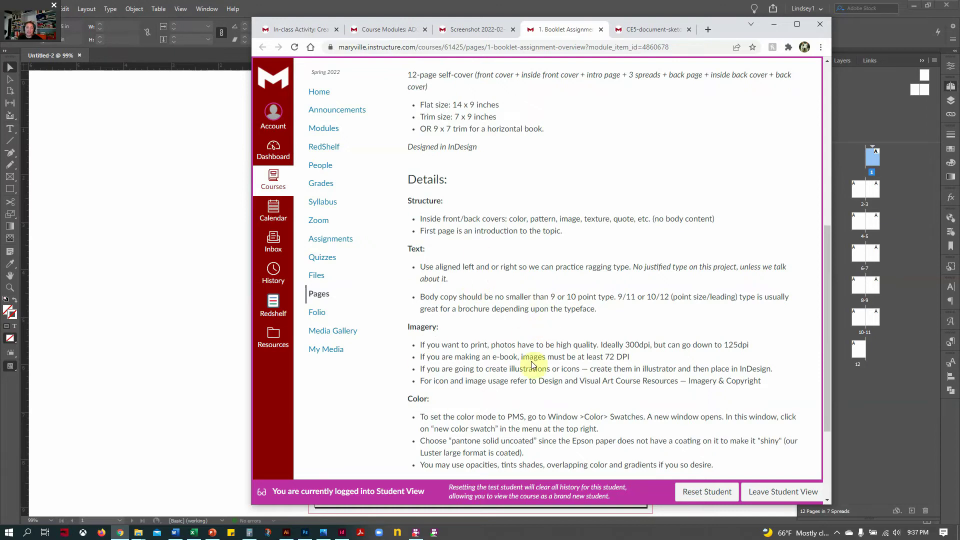
scroll(517, 391, down, 3)
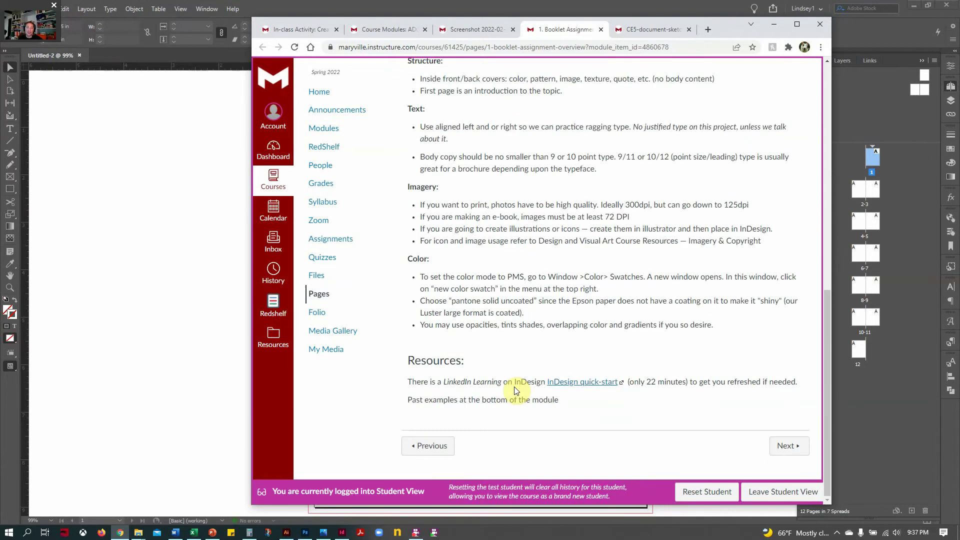
scroll(517, 390, up, 10)
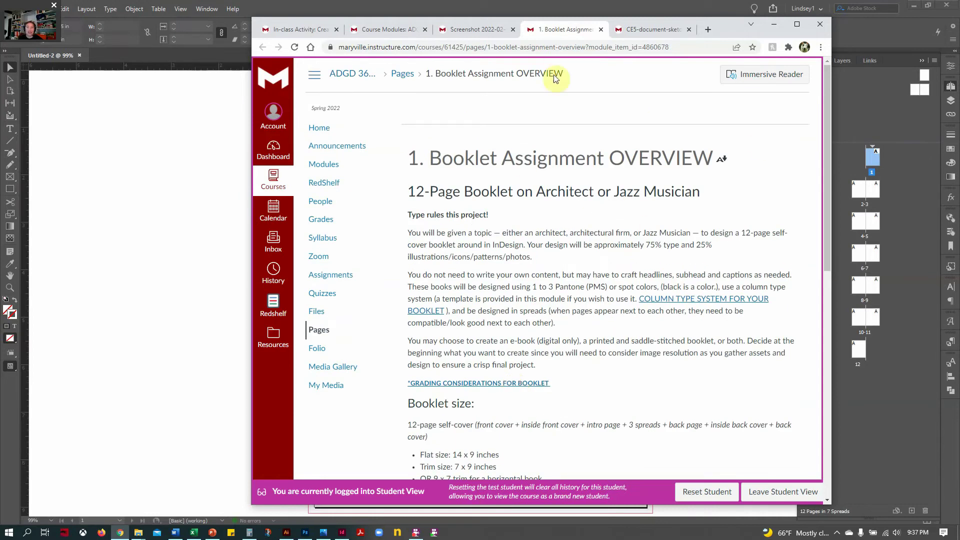
click(306, 30)
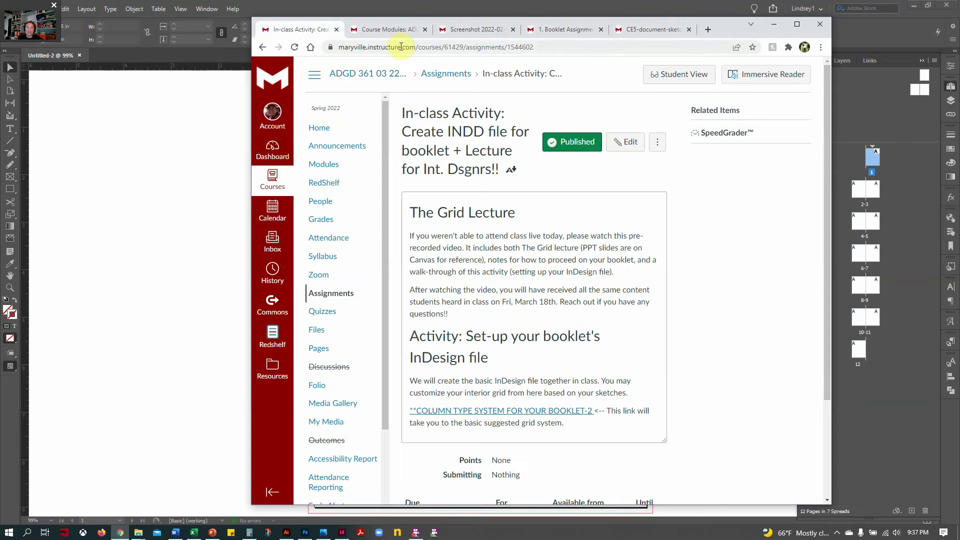
click(393, 30)
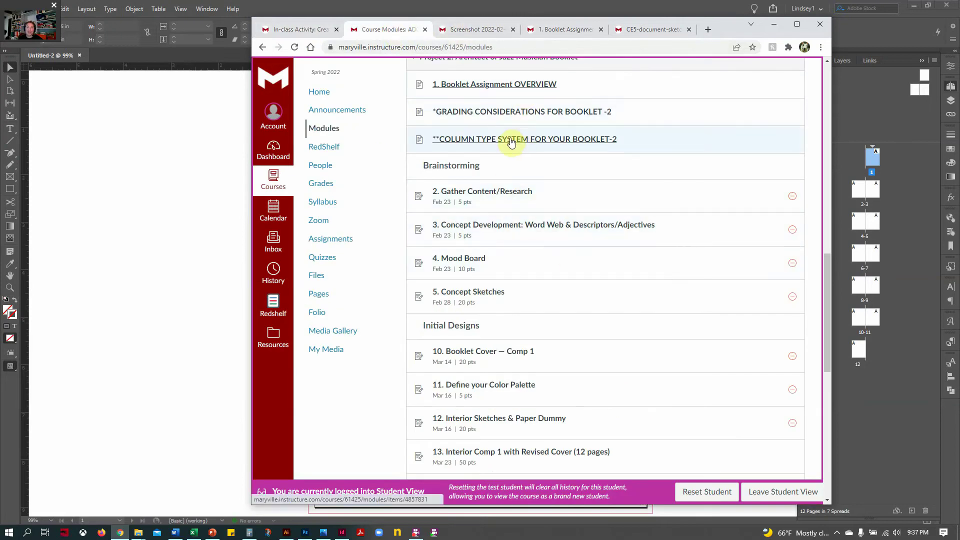
- Read the COLUMN TYPE SYSTEM FOR YOUR BOOKLET-2 page: 2–3 columns, 0.25 gutter, .125" bleed
click(573, 144)
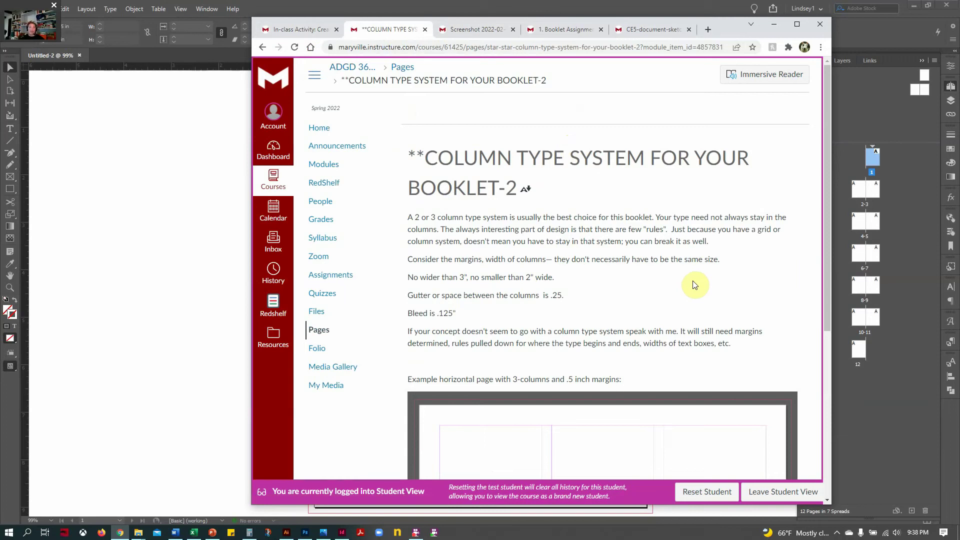
scroll(704, 303, down, 5)
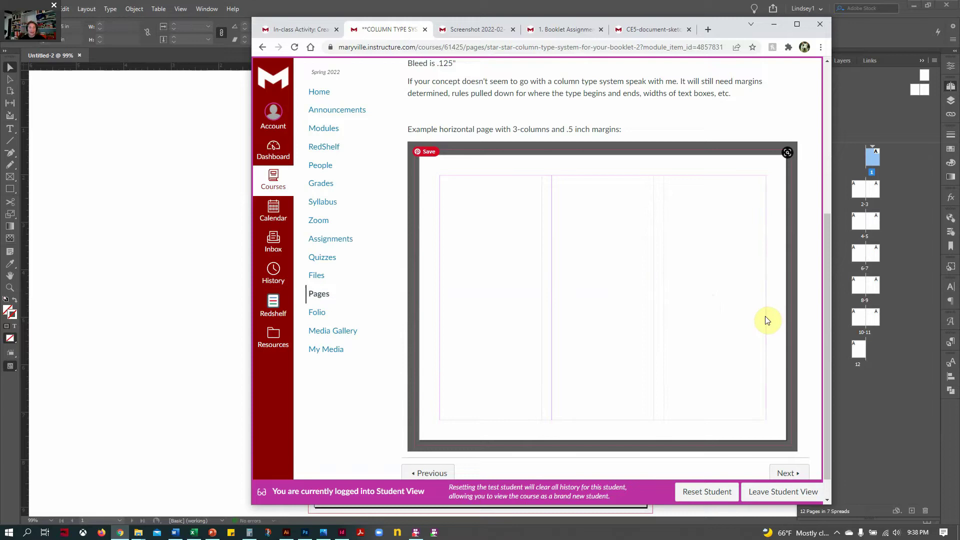
scroll(740, 326, up, 4)
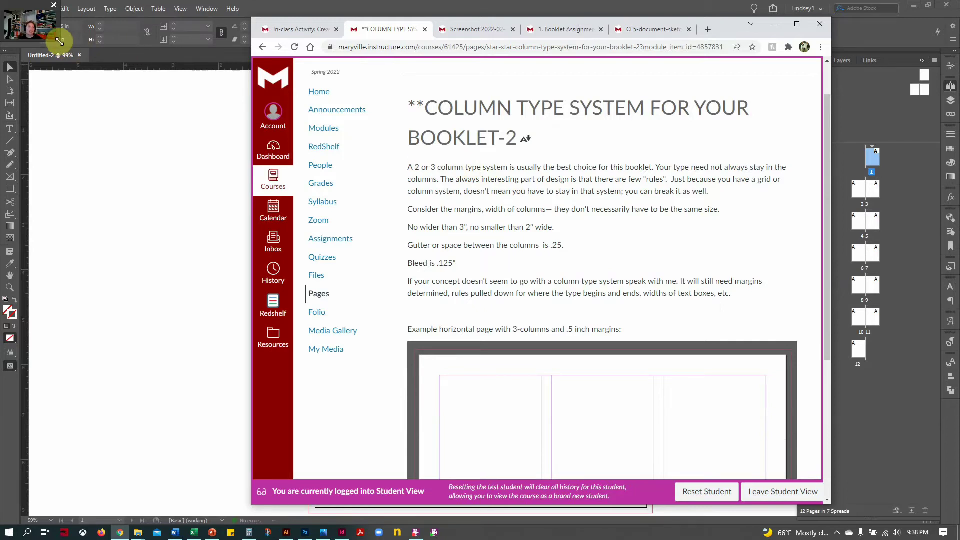
drag(61, 41, 296, 251)
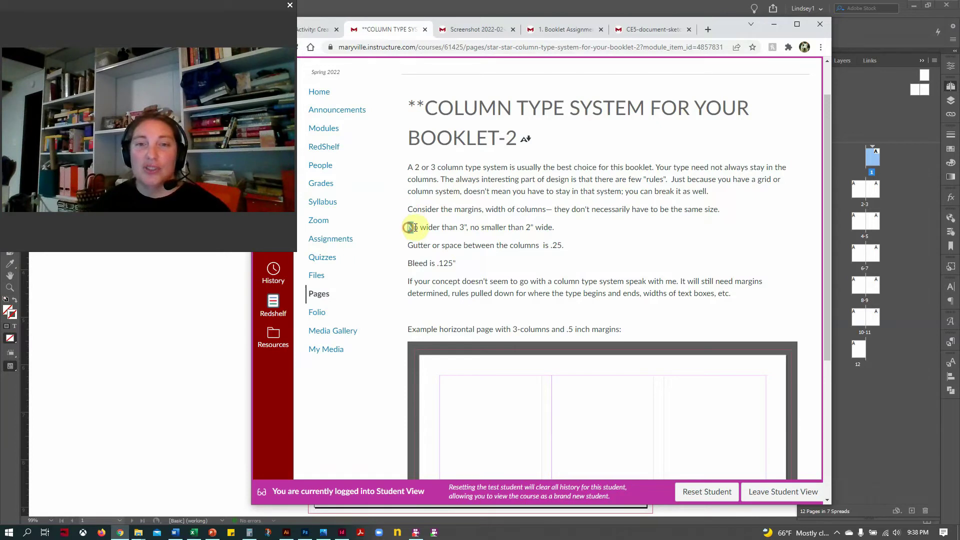
drag(410, 227, 555, 228)
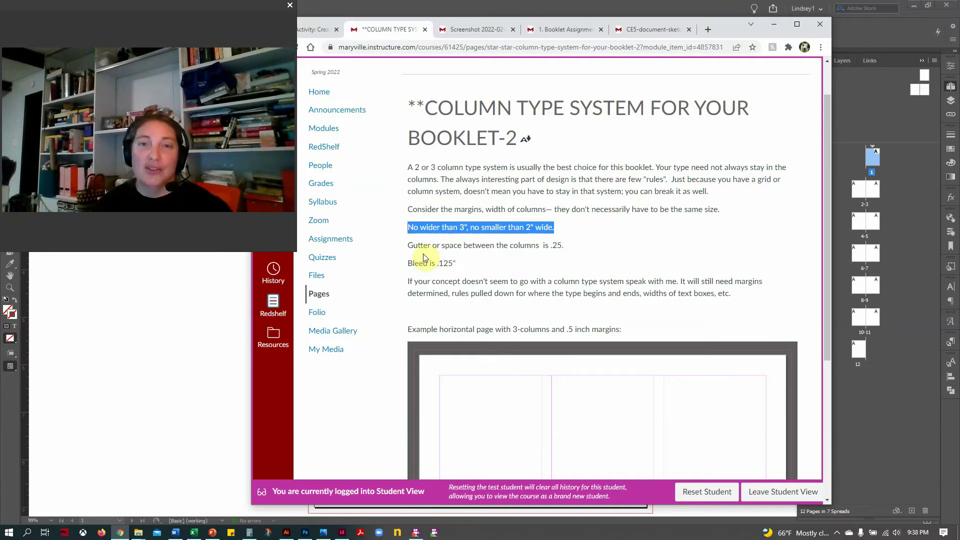
drag(525, 245, 598, 258)
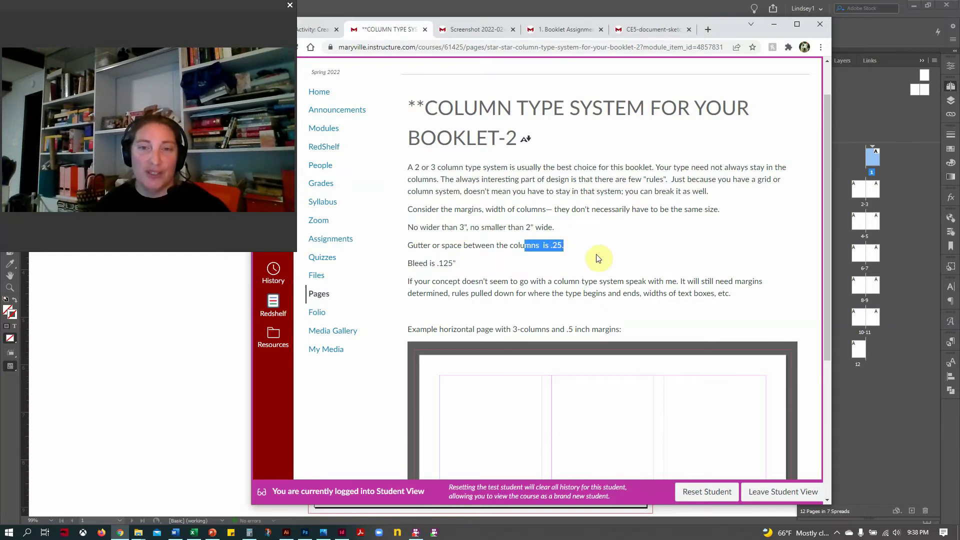
click(553, 291)
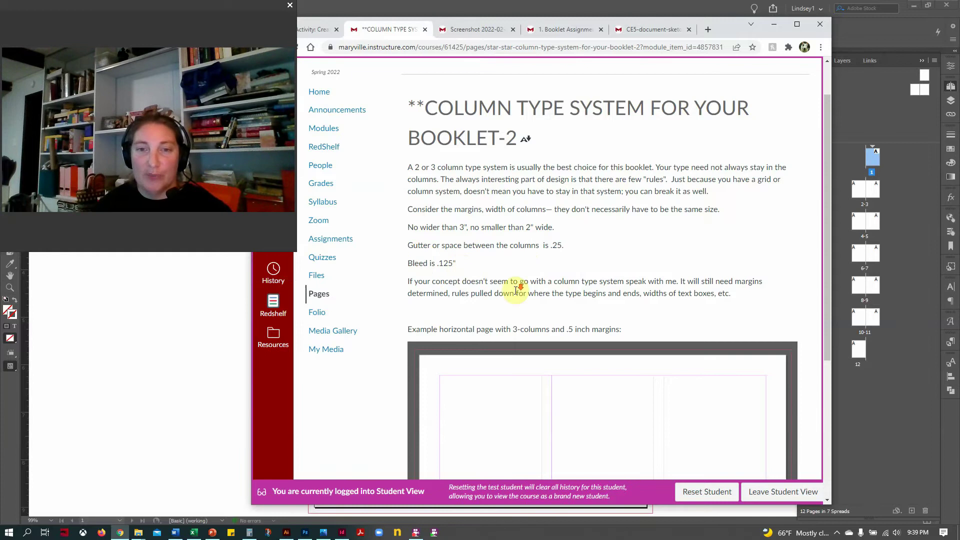
scroll(515, 289, down, 4)
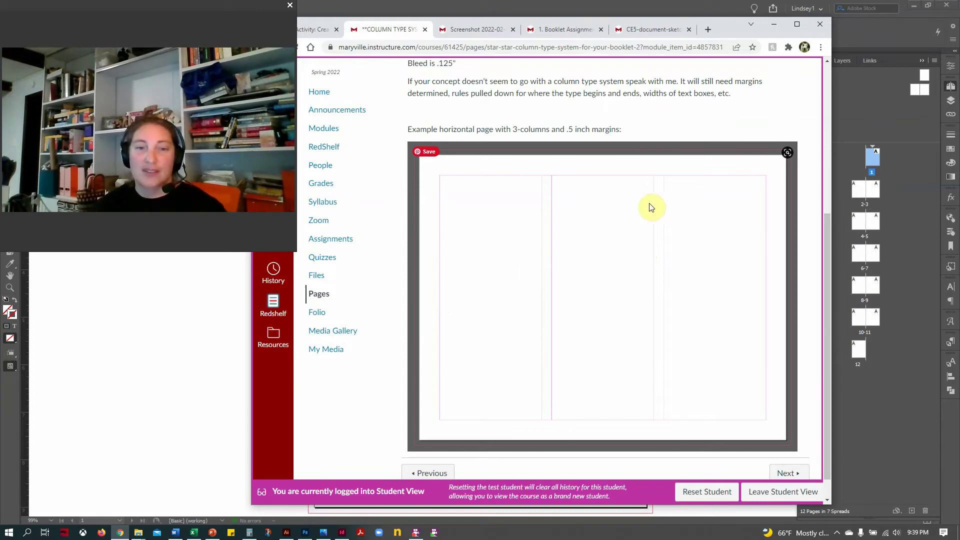
- Open the to-do list image in Photos' Draw mode and choose the pen
click(326, 533)
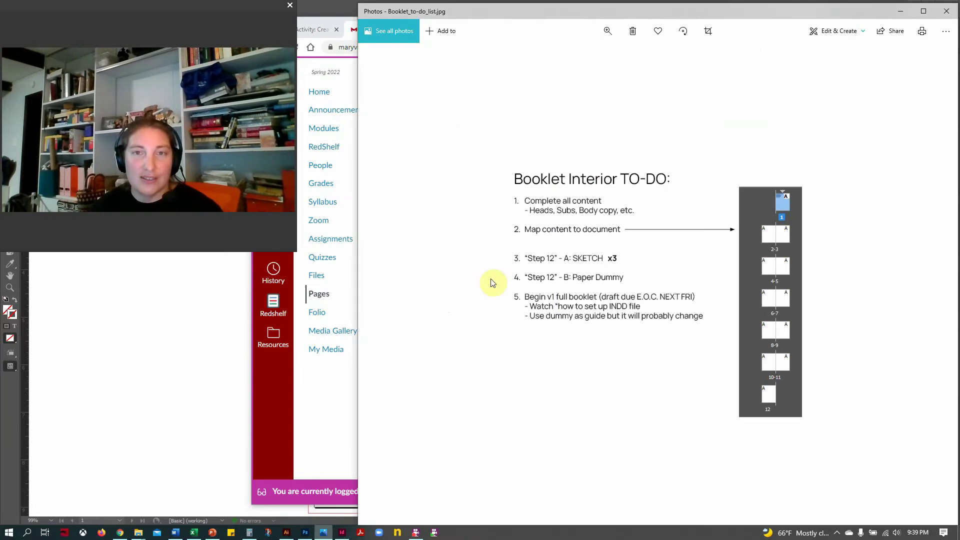
click(834, 31)
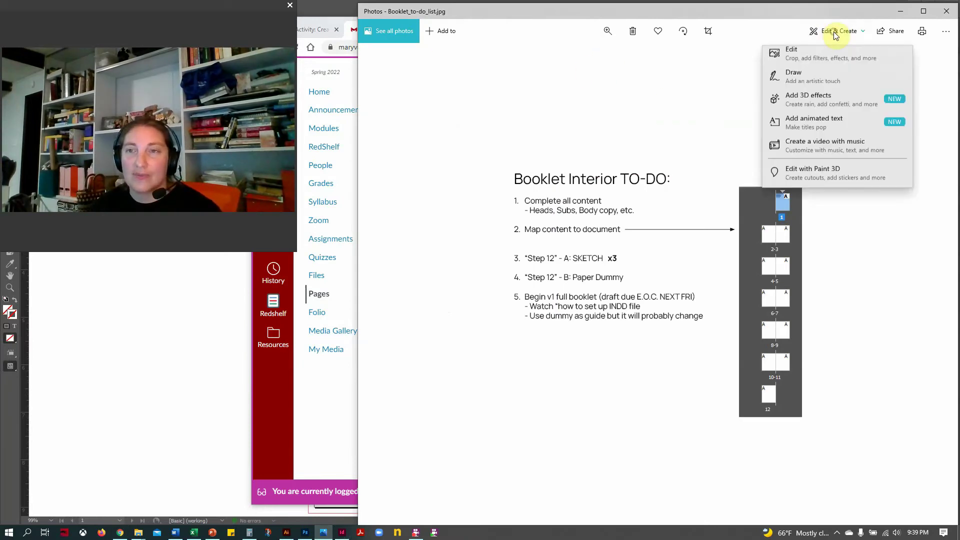
click(801, 81)
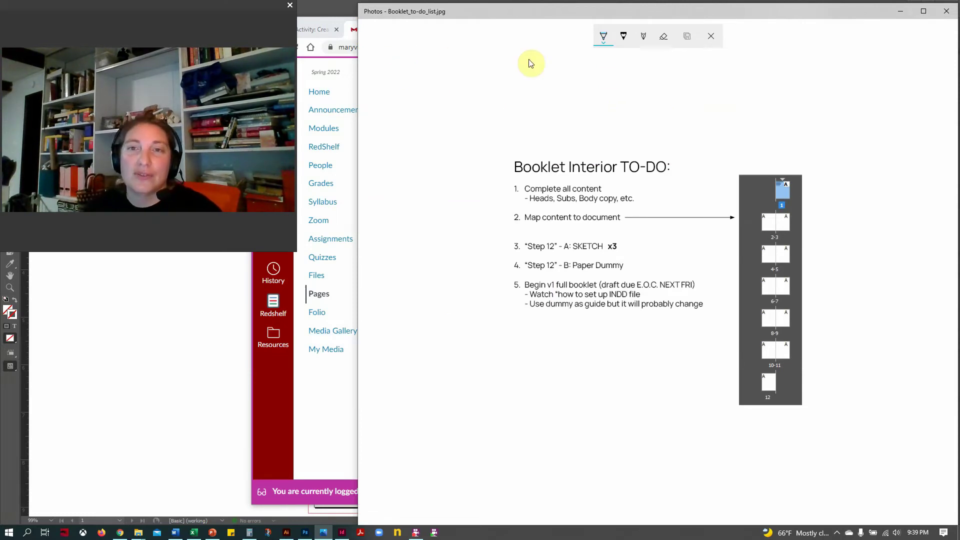
click(602, 37)
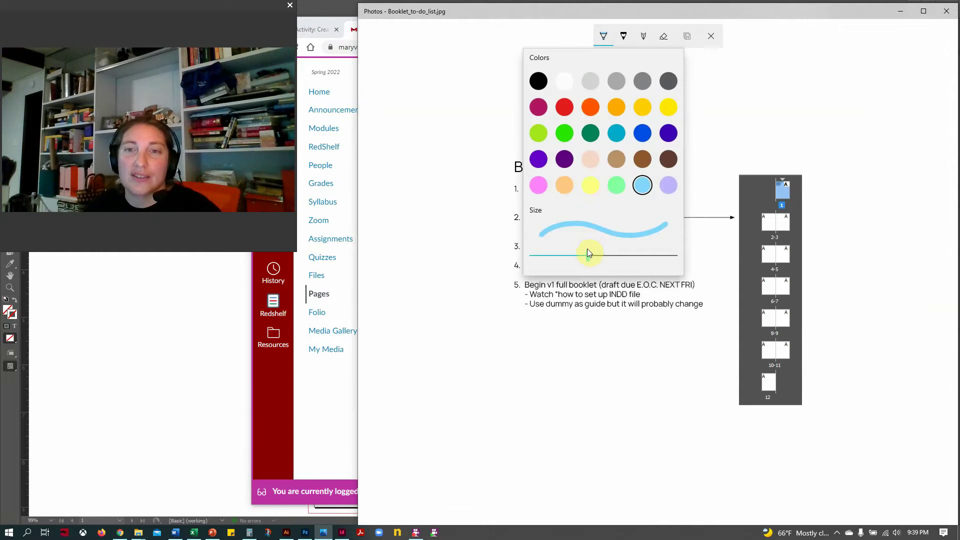
click(489, 99)
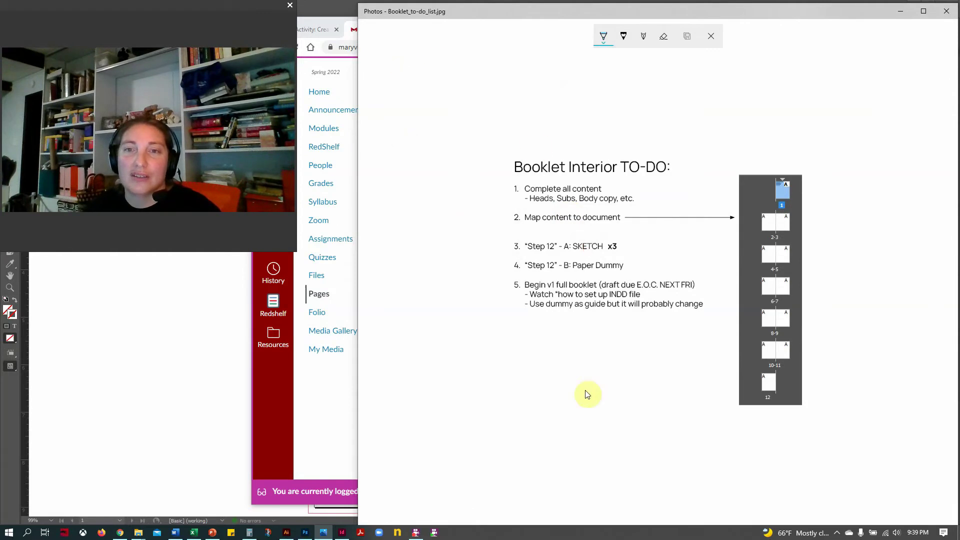
- Sketch the 7×9 page with an inner margin box labelled .5 and .25
drag(526, 331, 529, 395)
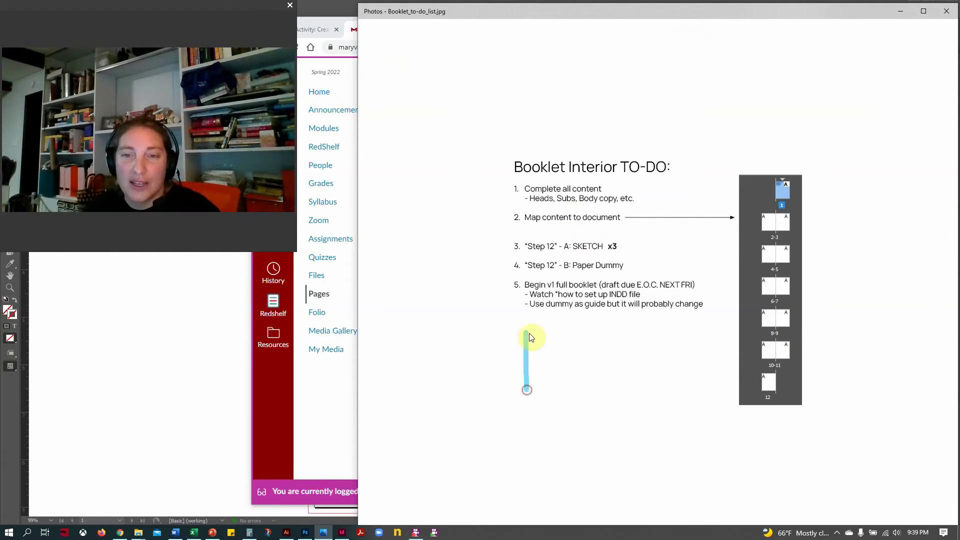
mouse_move(528, 332)
mouse_down()
mouse_move(581, 334)
mouse_move(580, 415)
mouse_move(528, 418)
mouse_up()
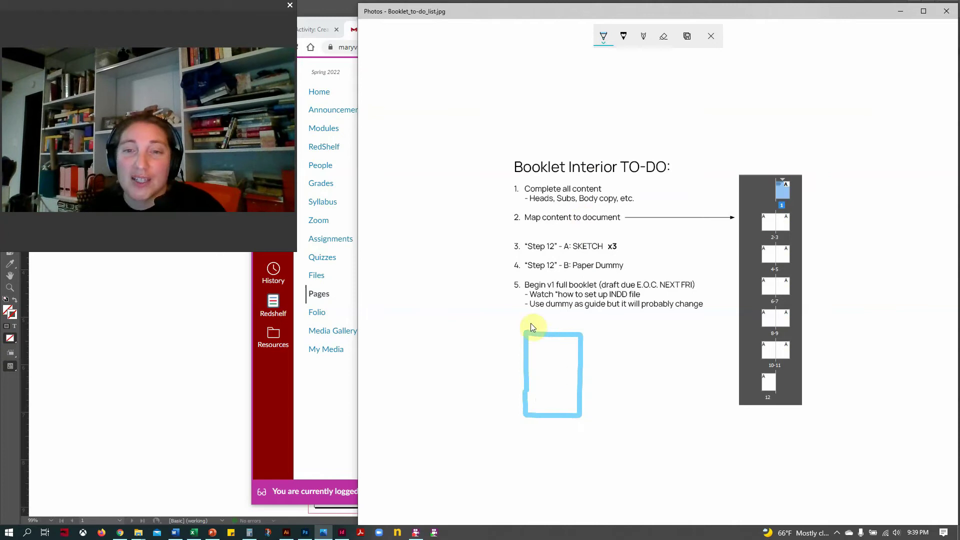
drag(537, 314, 551, 323)
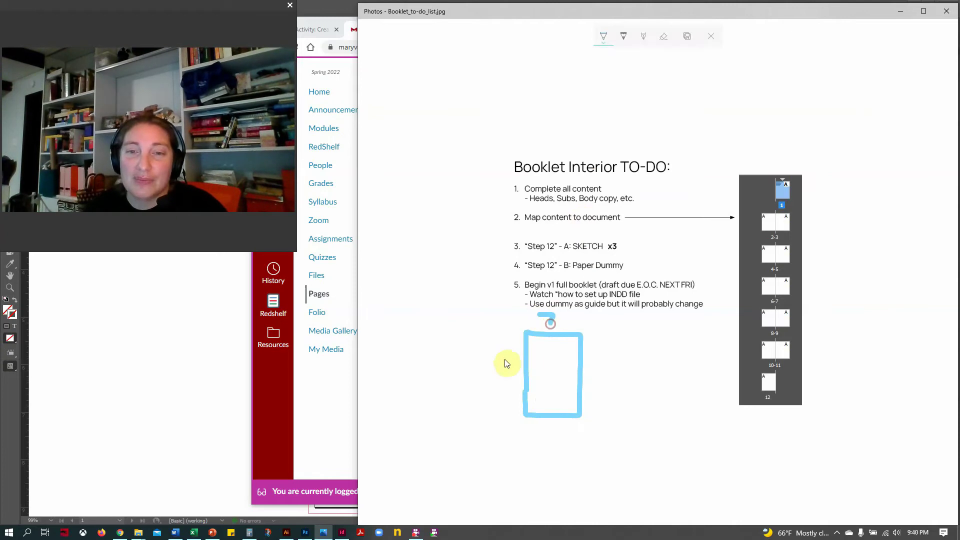
drag(504, 358, 511, 372)
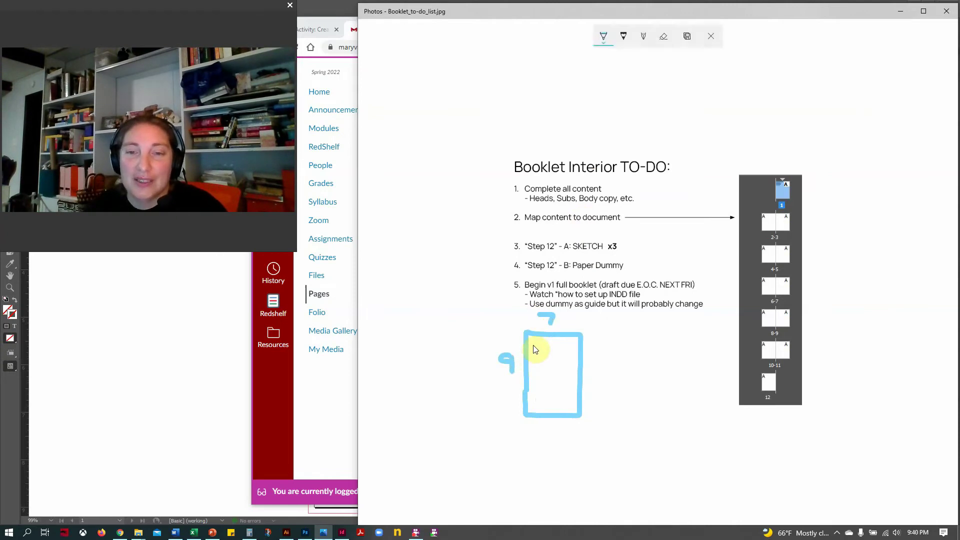
mouse_move(534, 342)
mouse_down()
mouse_move(571, 343)
mouse_move(574, 367)
mouse_up()
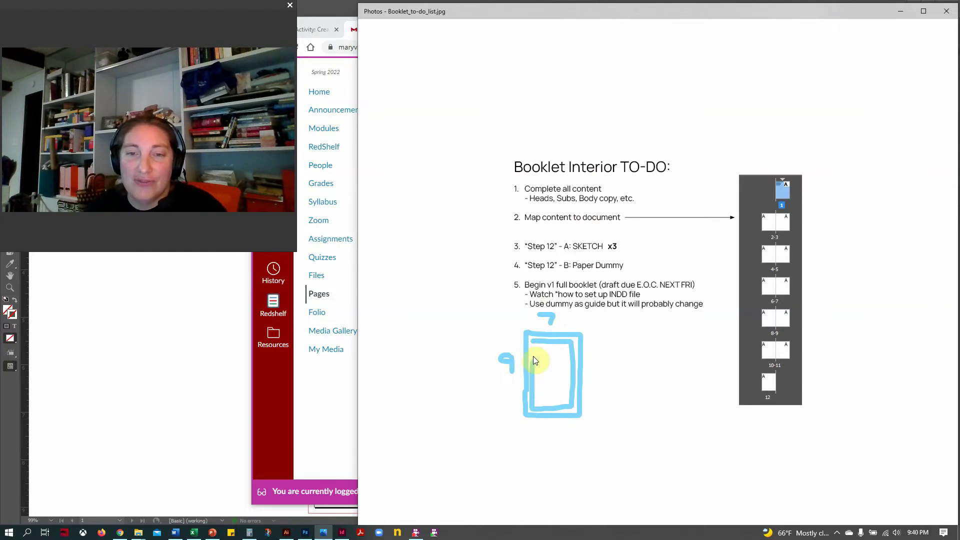
drag(534, 346, 577, 343)
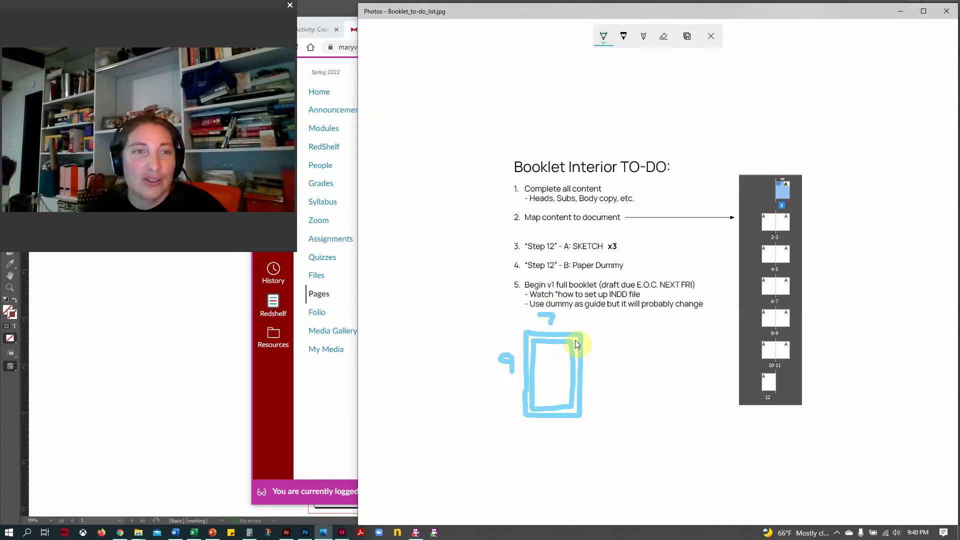
click(575, 341)
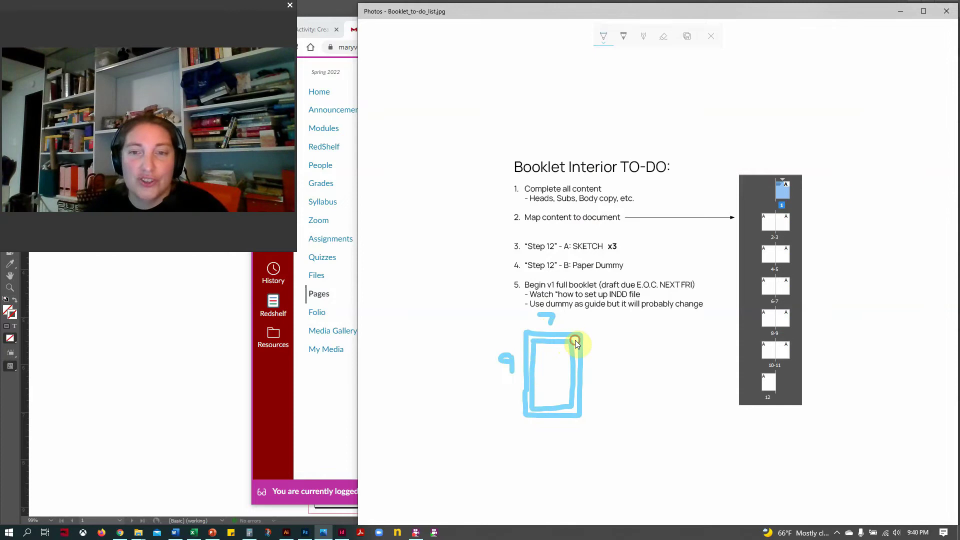
click(616, 330)
click(631, 324)
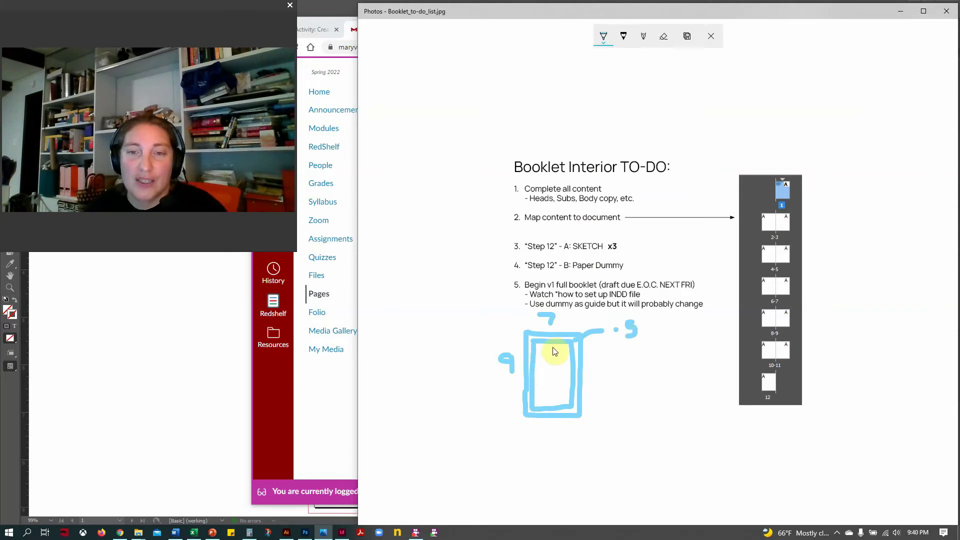
drag(552, 349, 552, 384)
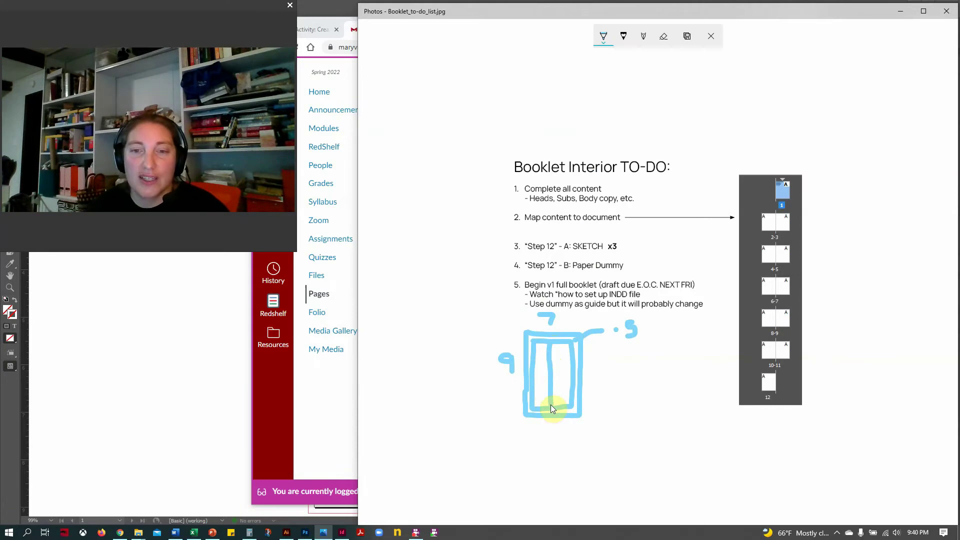
drag(551, 405, 556, 433)
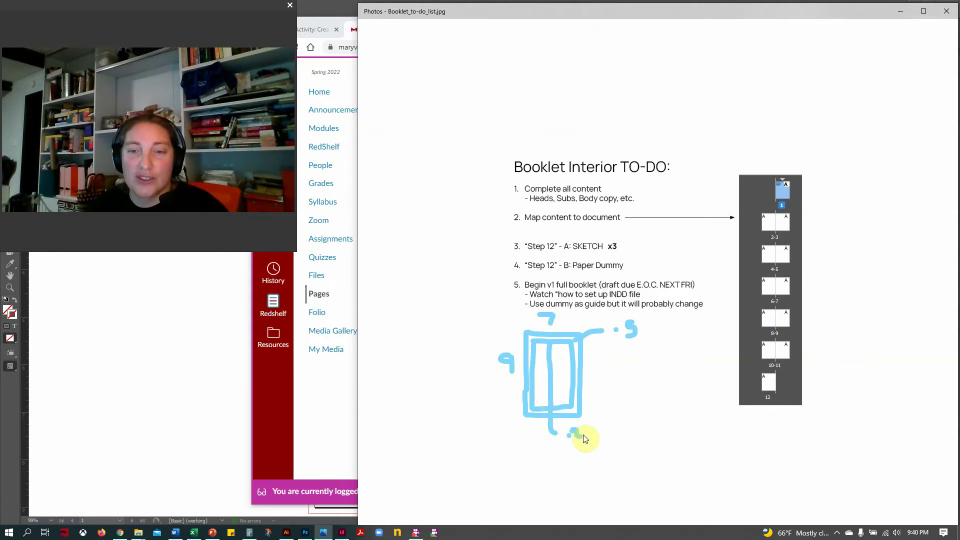
drag(599, 425, 580, 436)
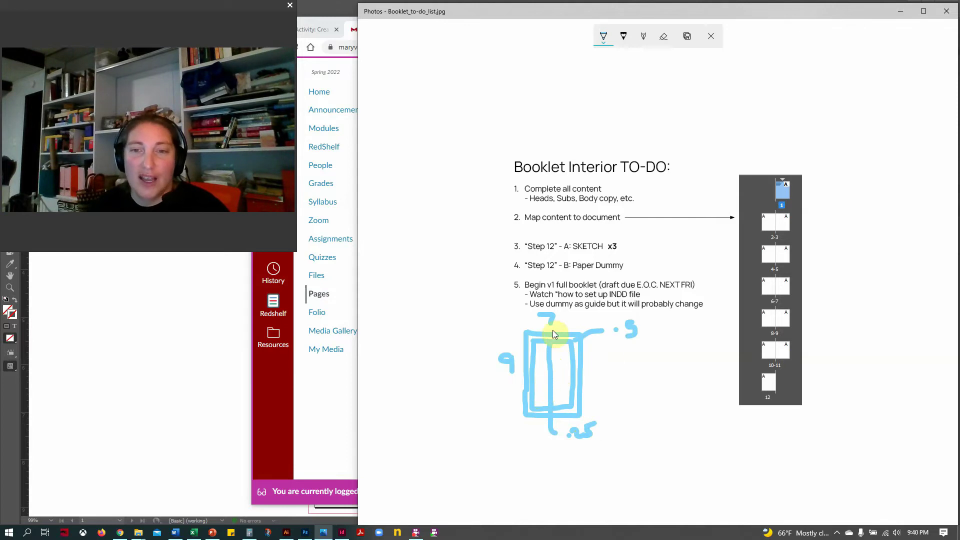
- Write out 7 − 1 − .25 = 5.75 and begin dividing 5.75 by 2
drag(639, 374, 656, 403)
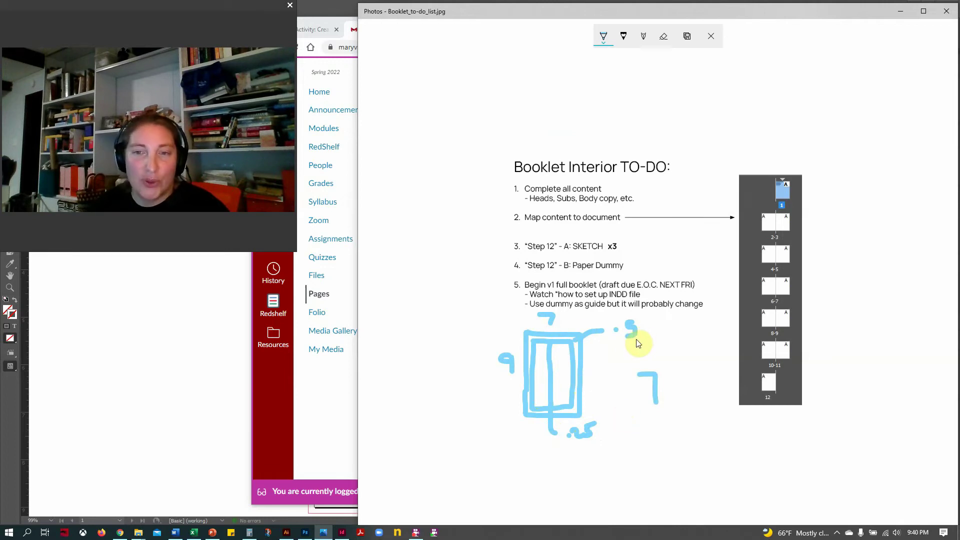
mouse_move(641, 424)
mouse_down()
mouse_move(655, 451)
mouse_move(671, 442)
mouse_move(658, 461)
mouse_up()
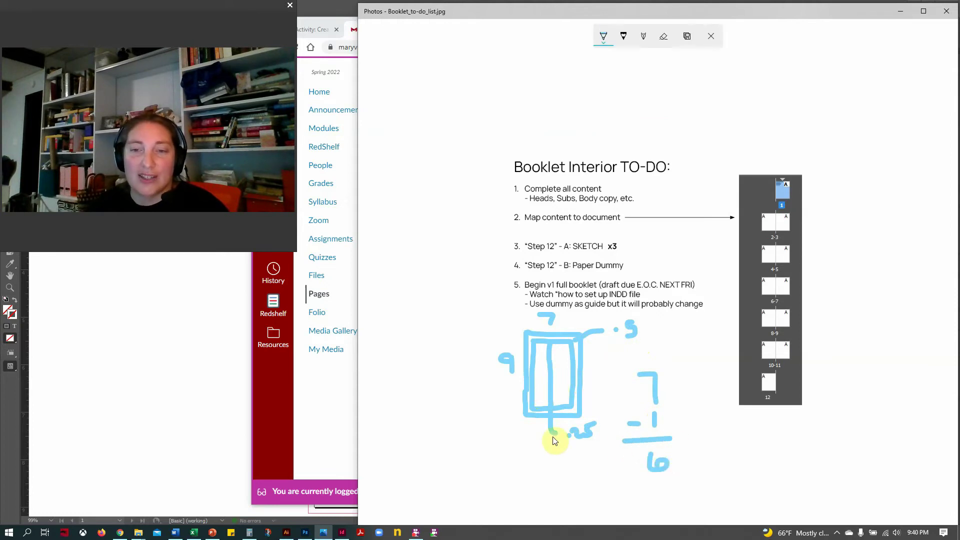
mouse_move(622, 480)
mouse_down()
mouse_move(661, 477)
mouse_move(672, 493)
mouse_up()
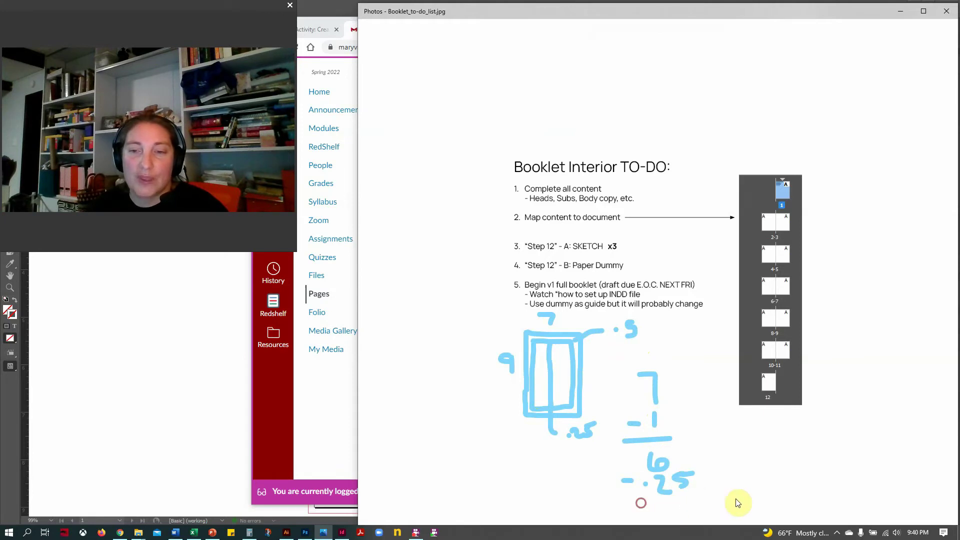
mouse_move(735, 498)
mouse_down()
mouse_move(653, 516)
mouse_move(675, 511)
mouse_move(687, 523)
mouse_move(709, 507)
mouse_up()
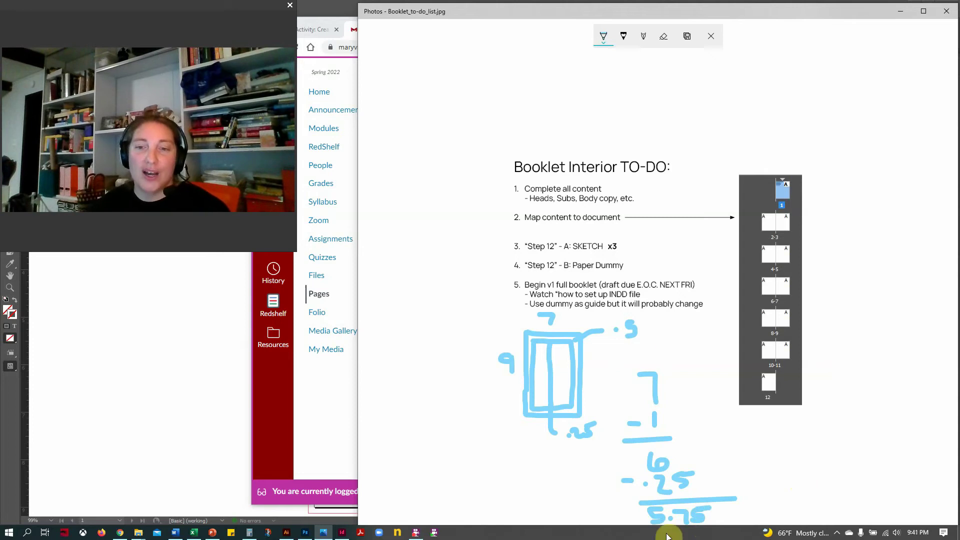
drag(639, 504, 641, 523)
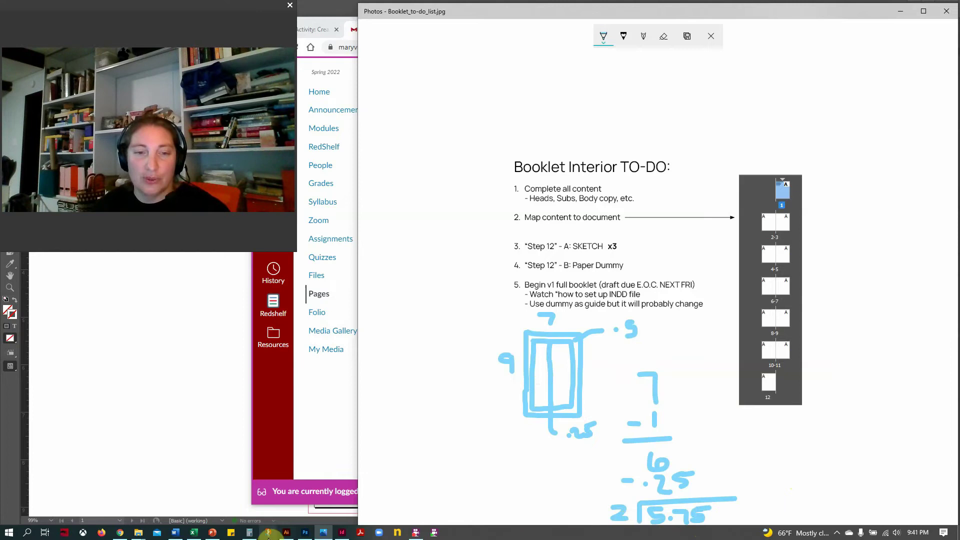
- Compute 5.75 ÷ 2 = 2.875 in Calculator, then bring the Canvas column example forward
click(250, 533)
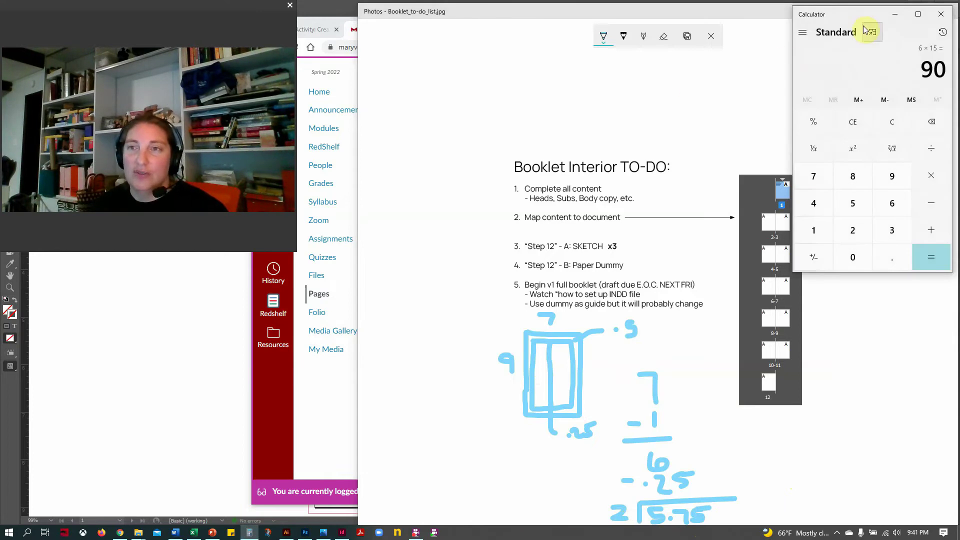
drag(856, 16, 805, 23)
click(843, 125)
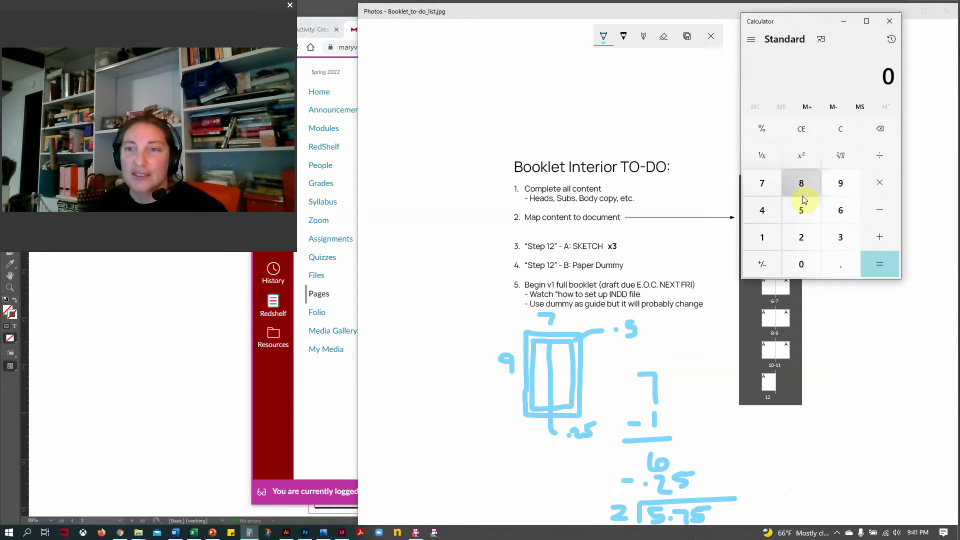
text(5.75)
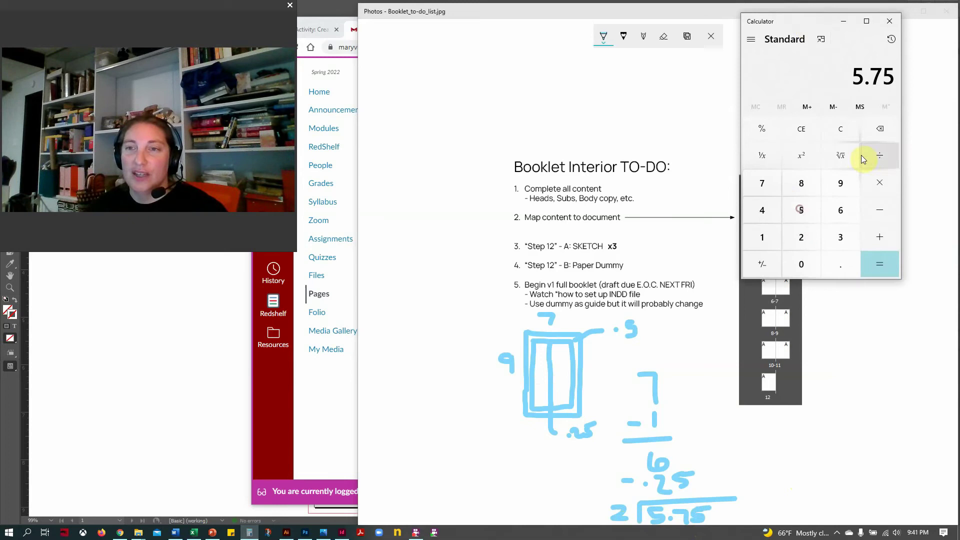
click(862, 156)
click(806, 231)
click(881, 264)
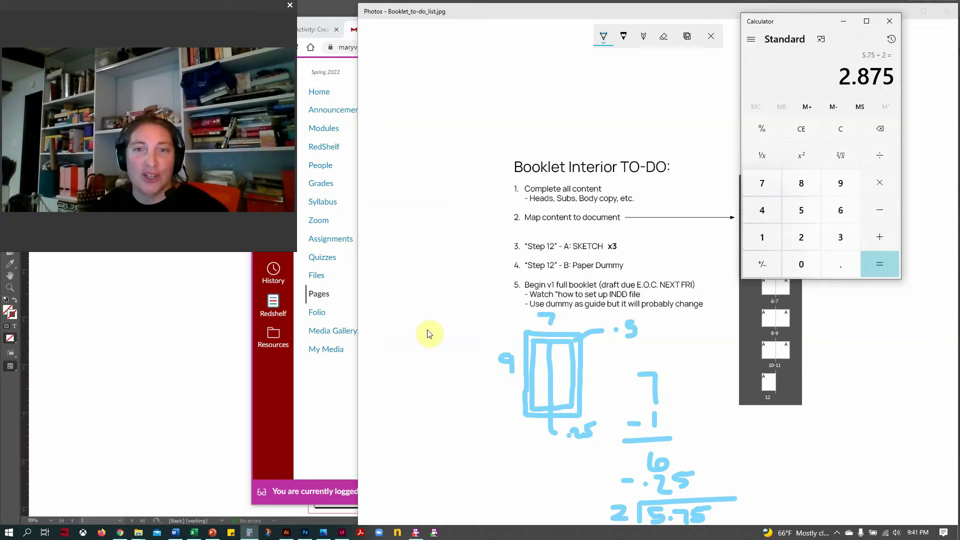
click(341, 377)
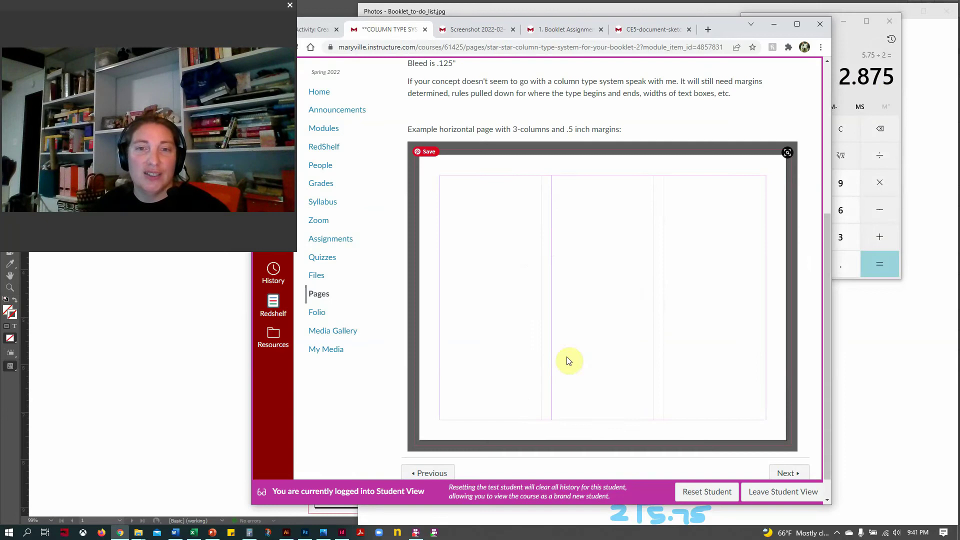
- Cycle the Calculator and Photos sketch to the front, then return to the InDesign booklet
click(856, 34)
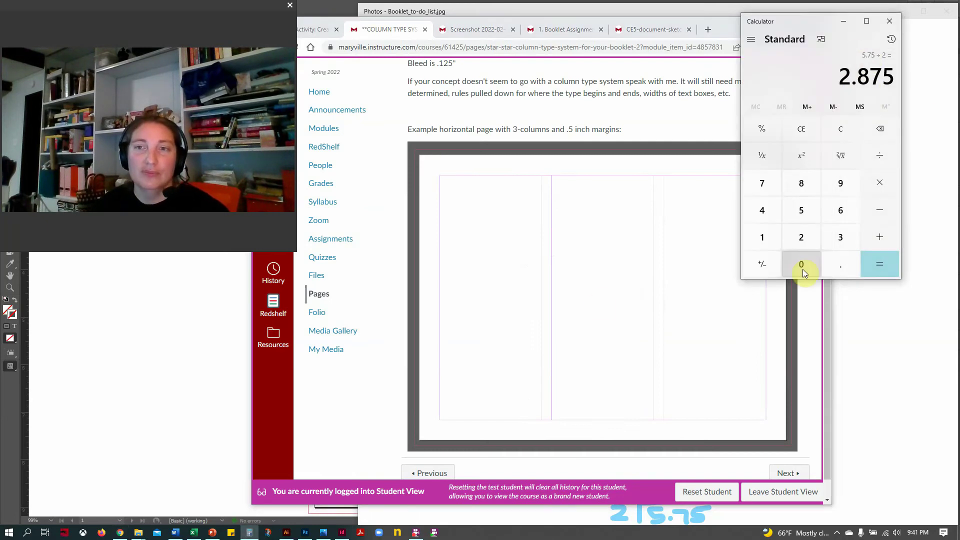
click(871, 445)
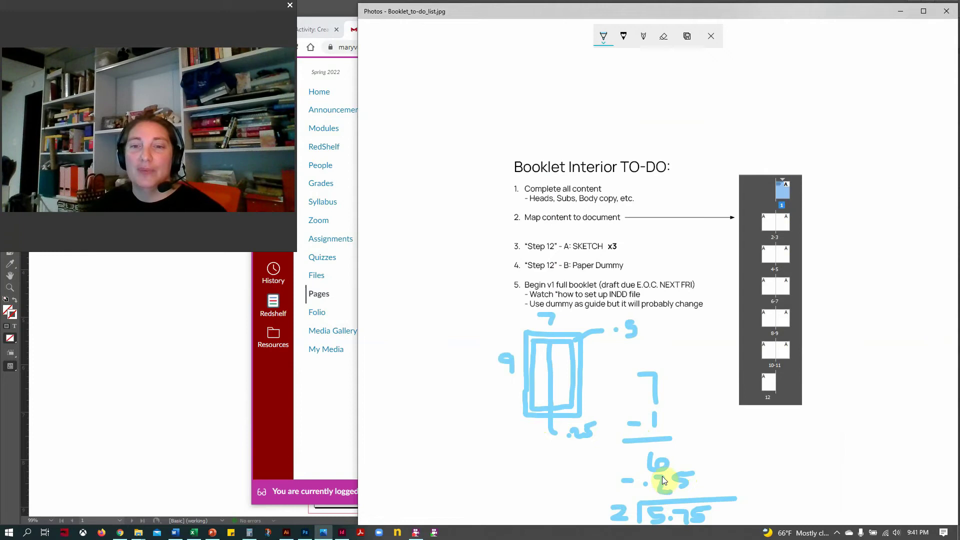
click(221, 389)
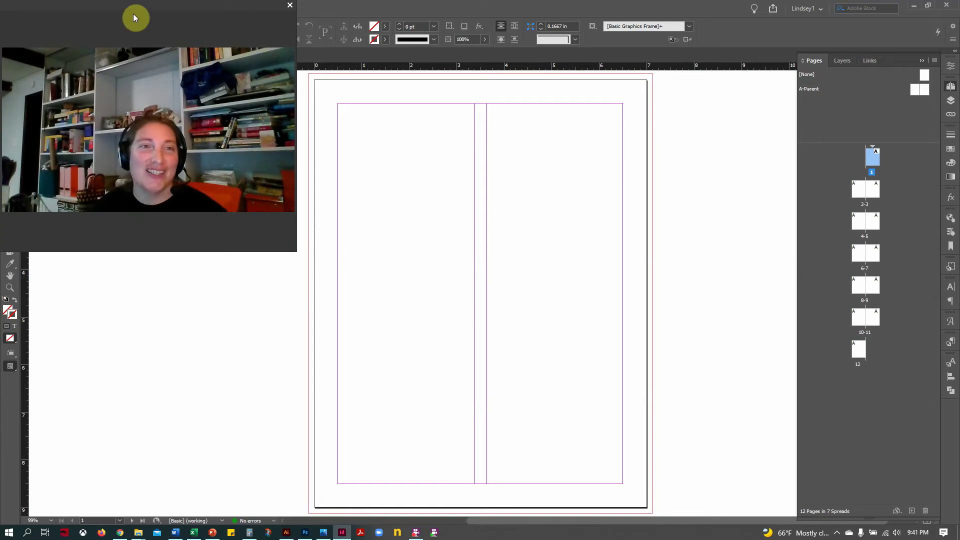
drag(295, 251, 18, 27)
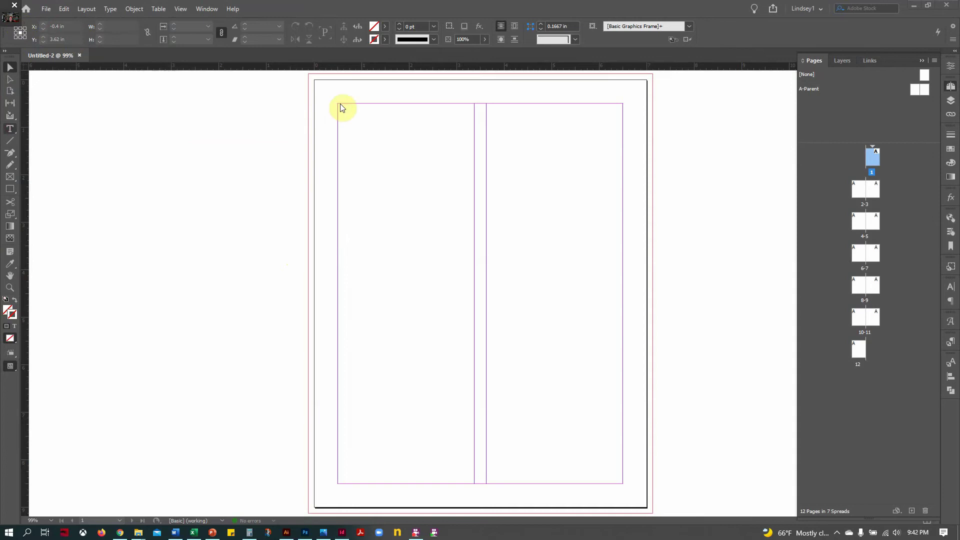
key(t)
drag(344, 107, 474, 224)
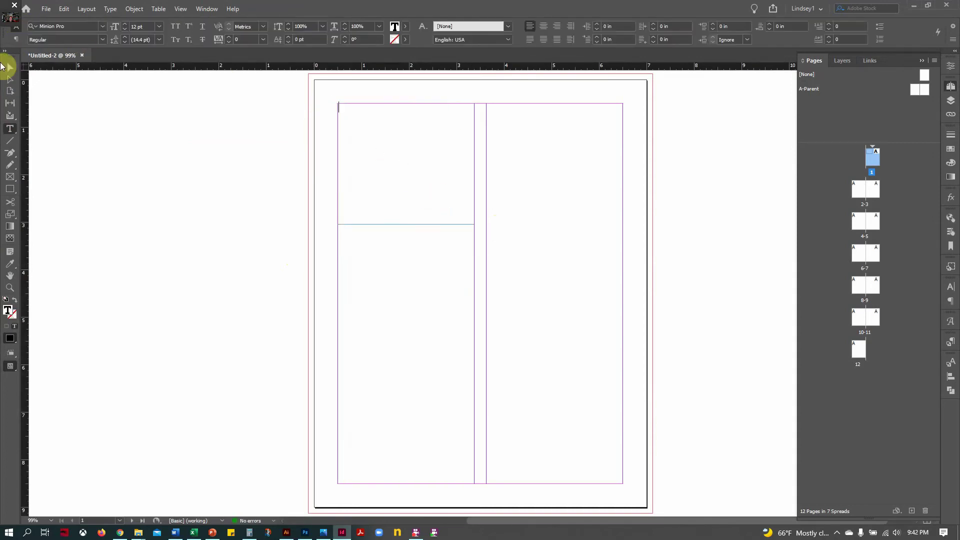
click(10, 67)
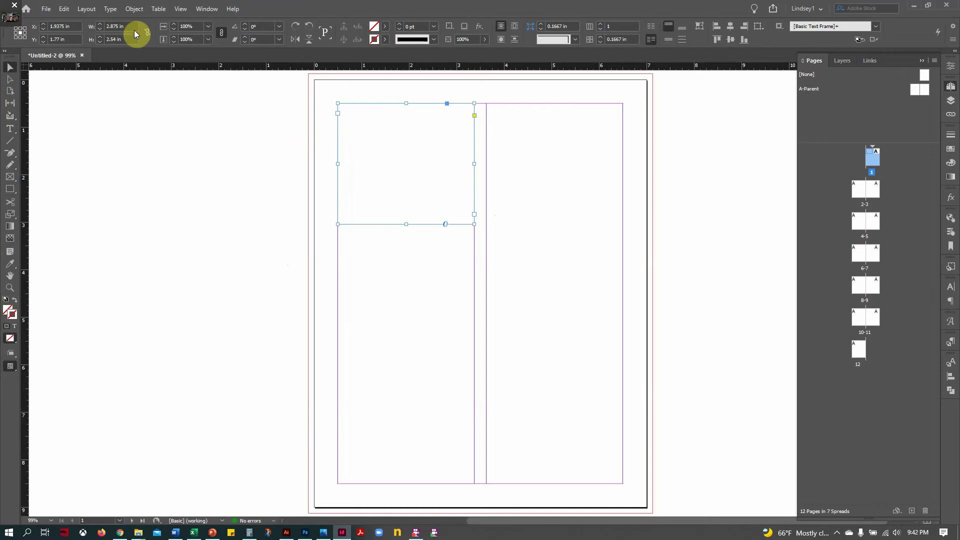
click(397, 244)
drag(433, 198, 456, 197)
mouse_move(448, 197)
mouse_down()
mouse_move(425, 196)
mouse_move(447, 213)
mouse_up()
click(145, 229)
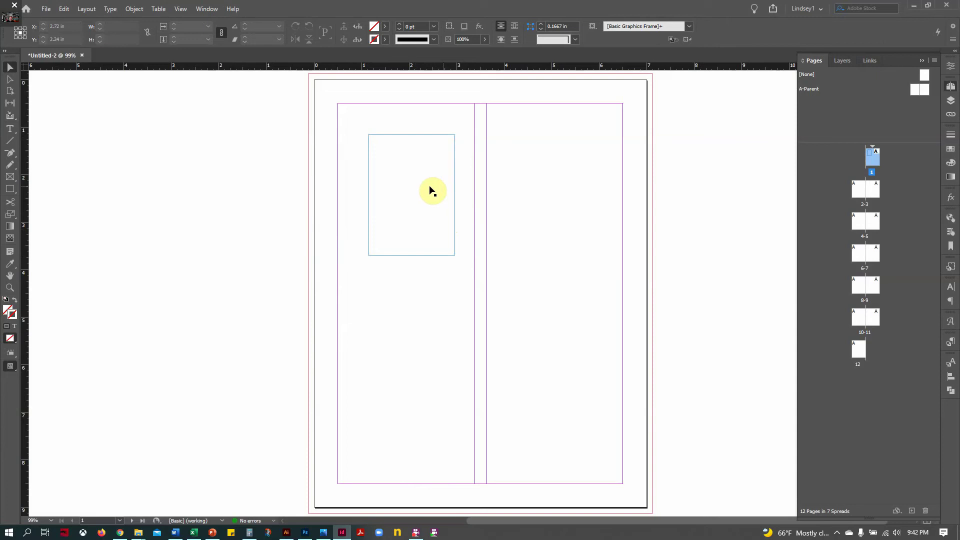
drag(424, 184, 274, 228)
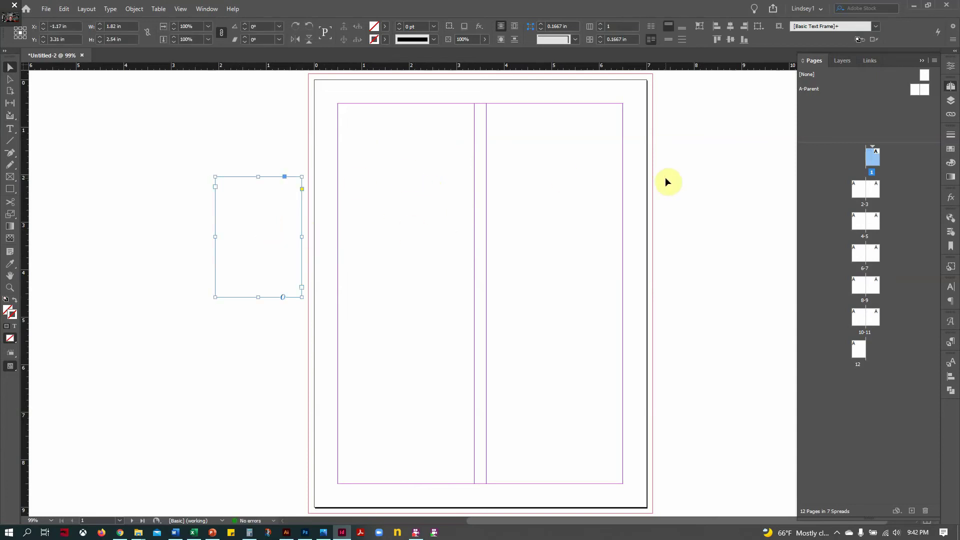
key(Delete)
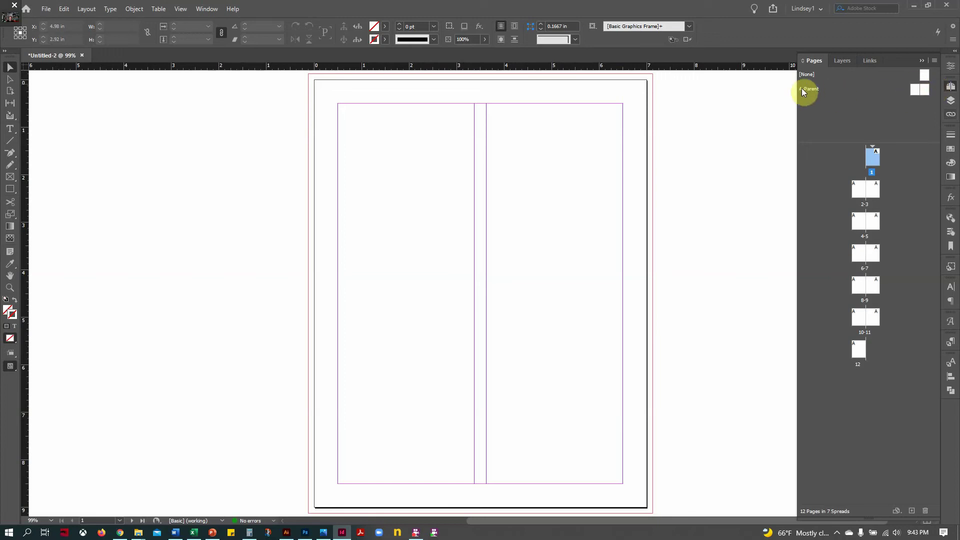
- Open the A-Parent spread for editing and select both of its facing pages
double_click(925, 91)
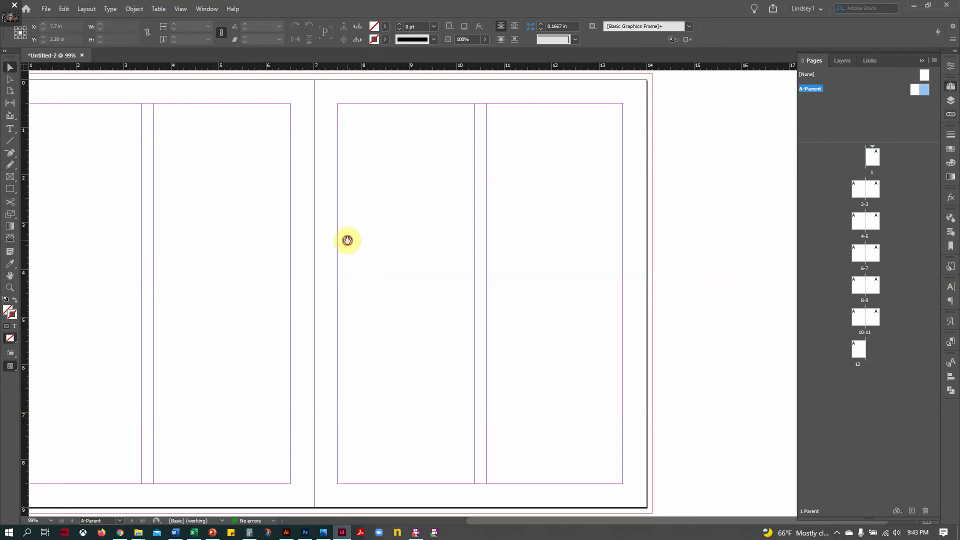
drag(347, 240, 454, 241)
click(916, 90)
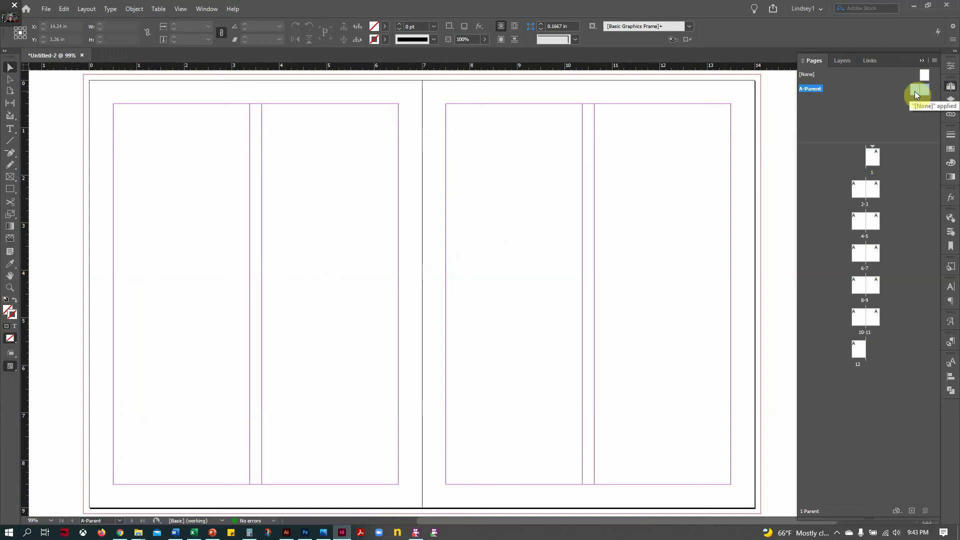
click(83, 13)
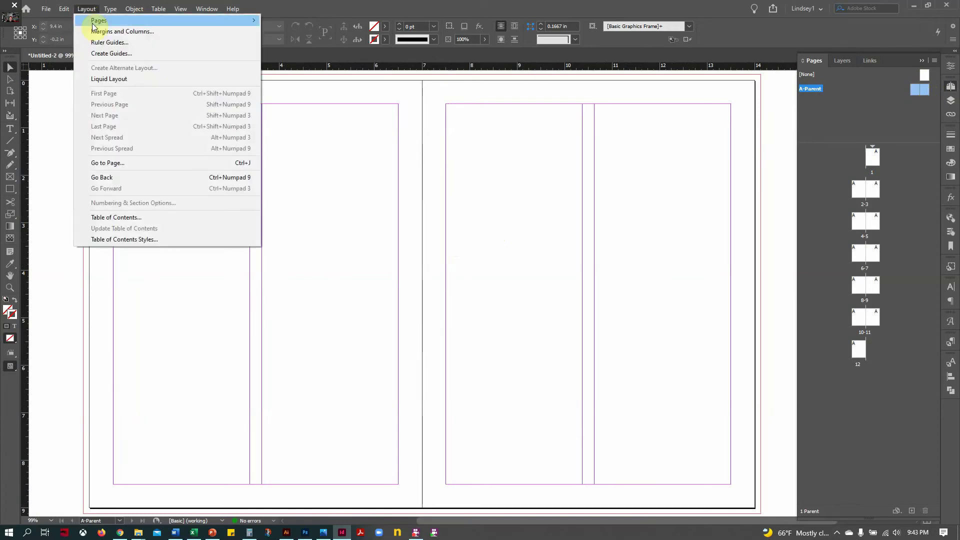
- In Margins and Columns, raise the top margin to 0.8125 in and unlink the margins
click(97, 33)
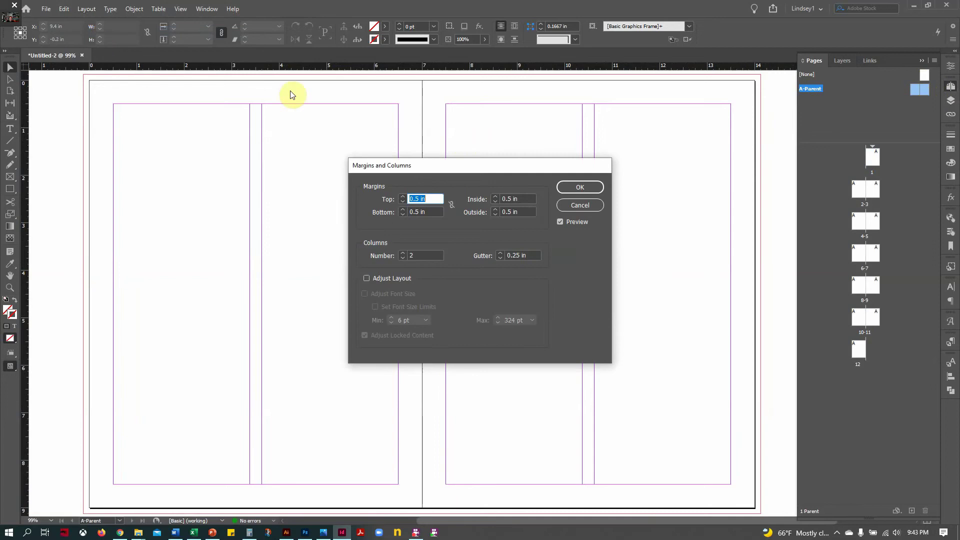
drag(488, 164, 521, 131)
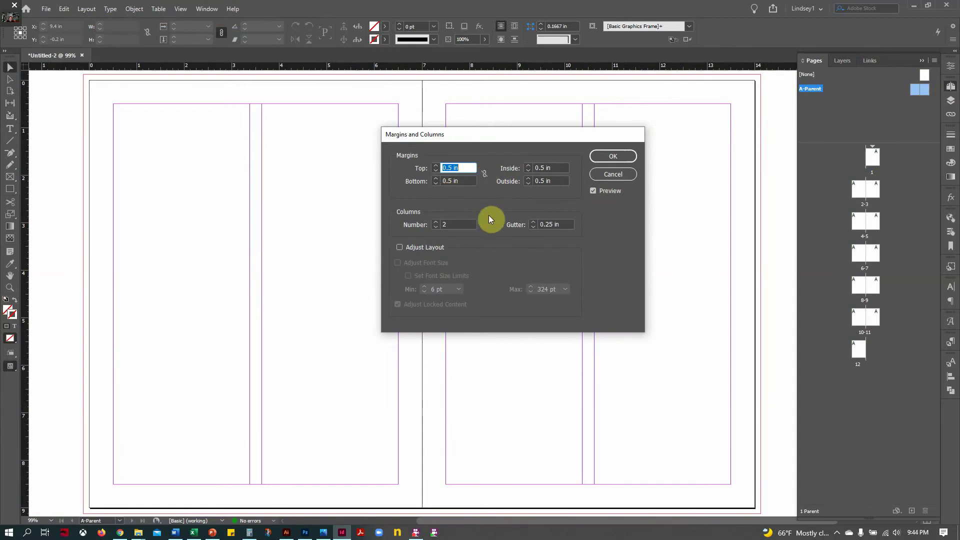
click(484, 173)
click(434, 166)
click(434, 166)
click(434, 166)
click(434, 166)
click(434, 166)
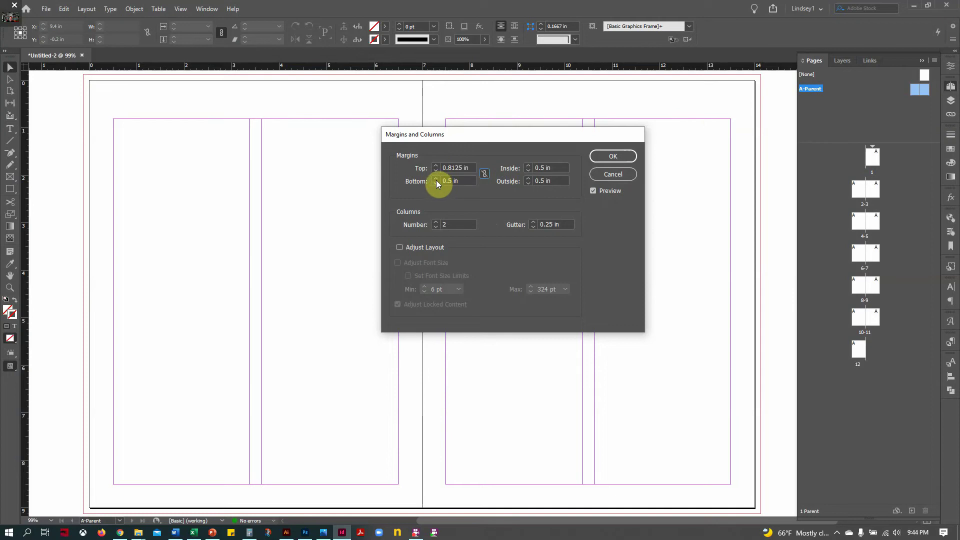
click(436, 183)
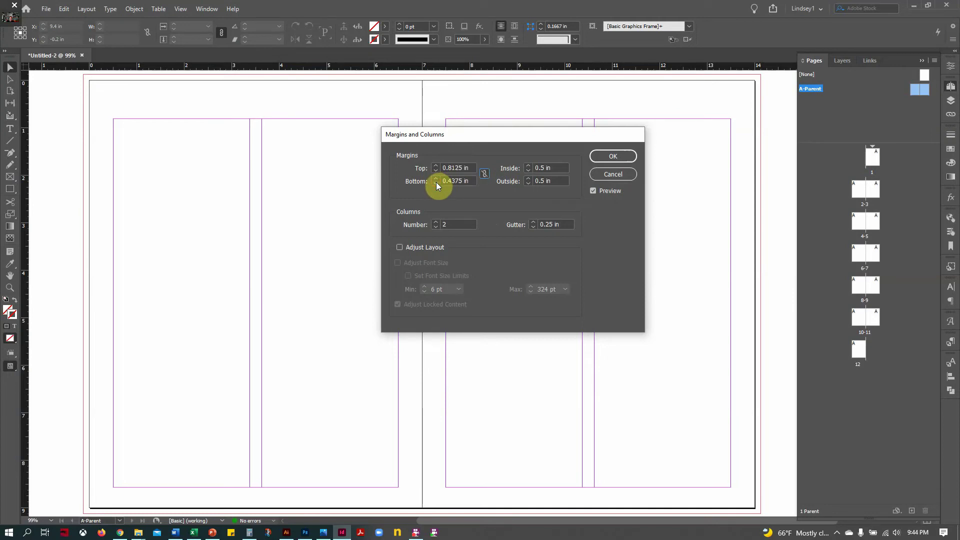
click(484, 173)
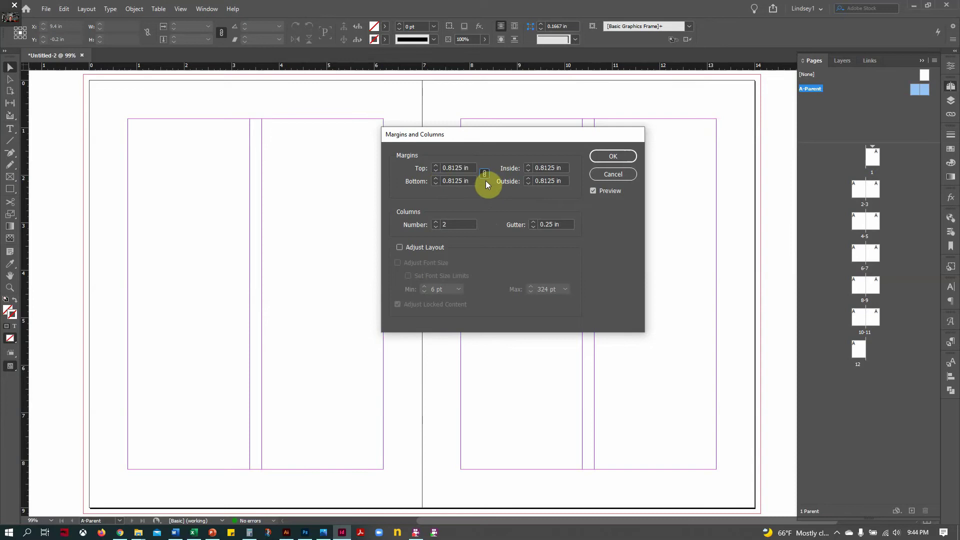
click(483, 175)
- Enter a 0.5 in inside and 0.625 in outside margin
triple_click(453, 181)
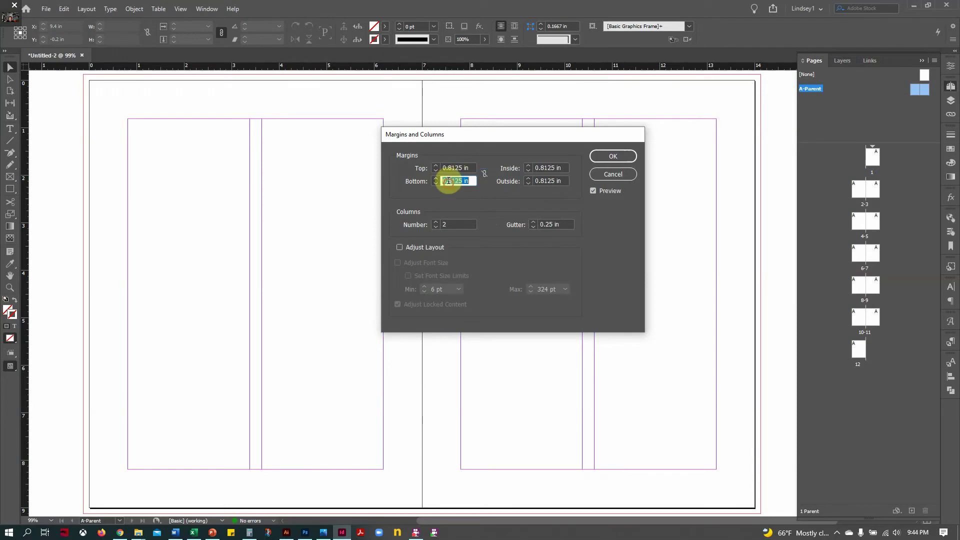
text(.25)
key(Tab)
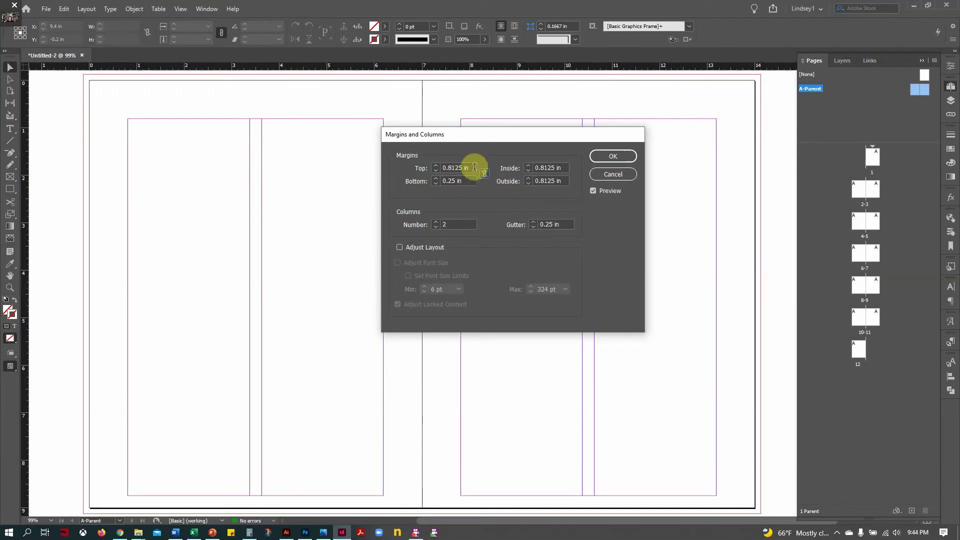
text(.)
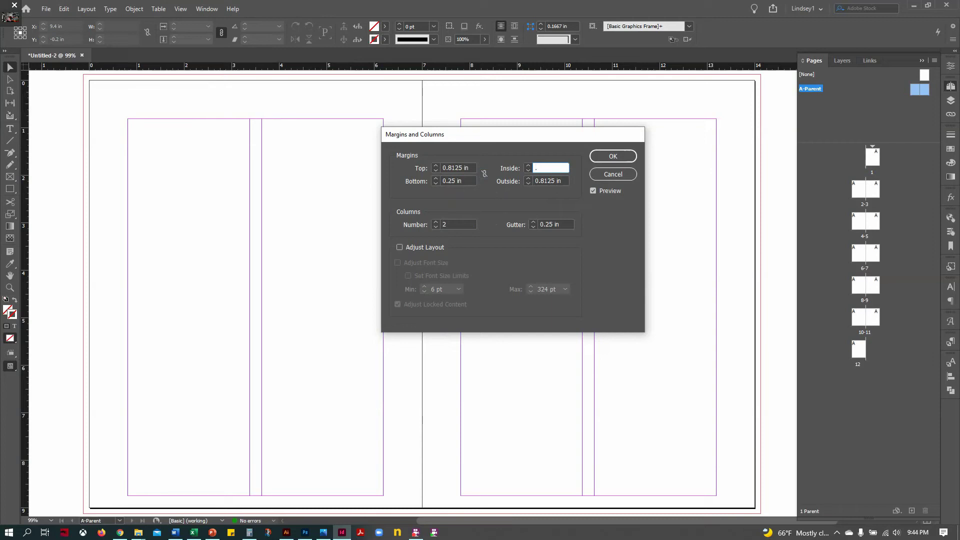
text(625)
key(Tab)
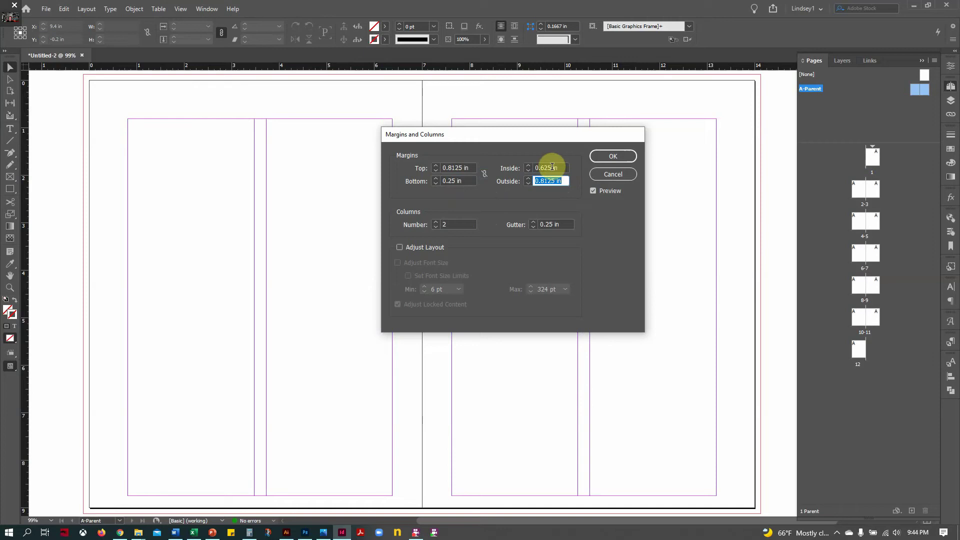
text(.625)
key(Tab)
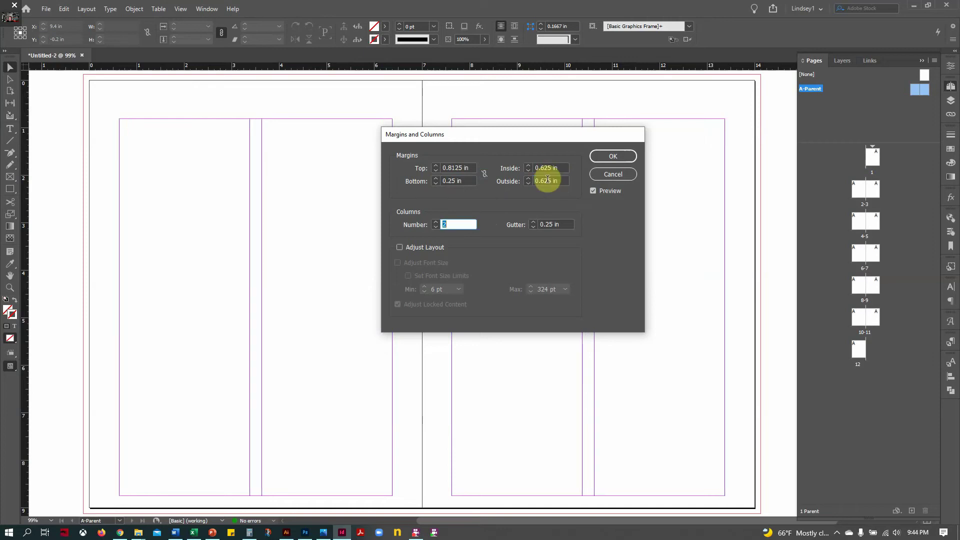
click(547, 168)
text(.)
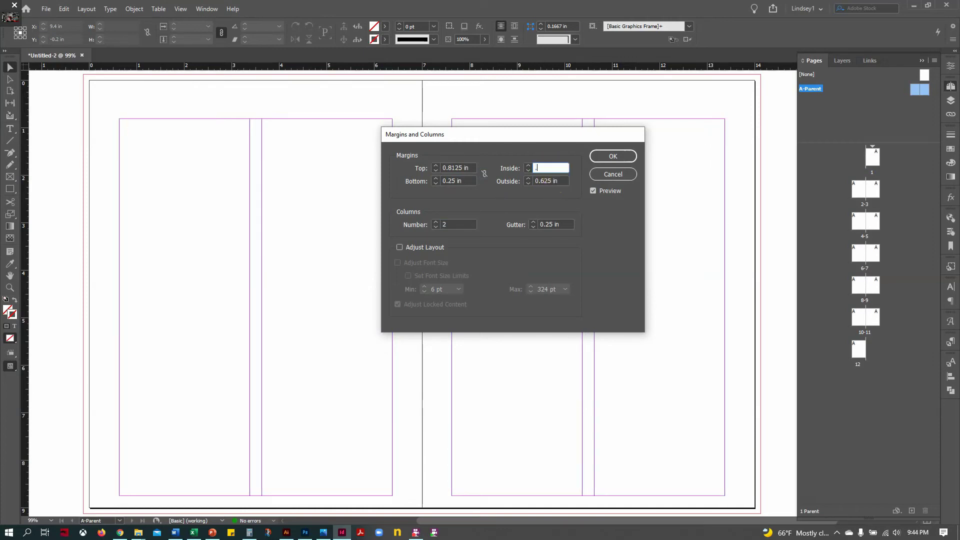
text(5)
key(Tab)
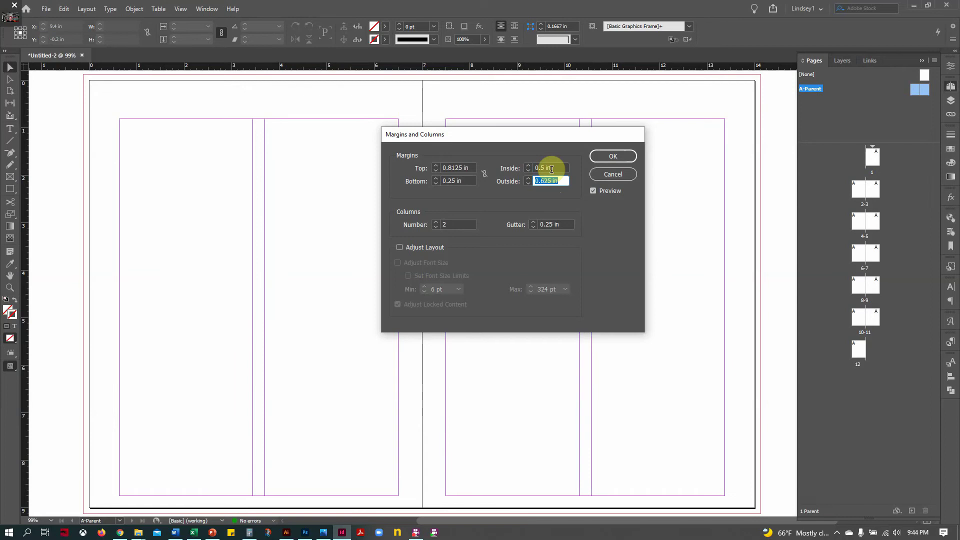
- Step the bottom margin up to 0.625 in
drag(513, 136, 577, 167)
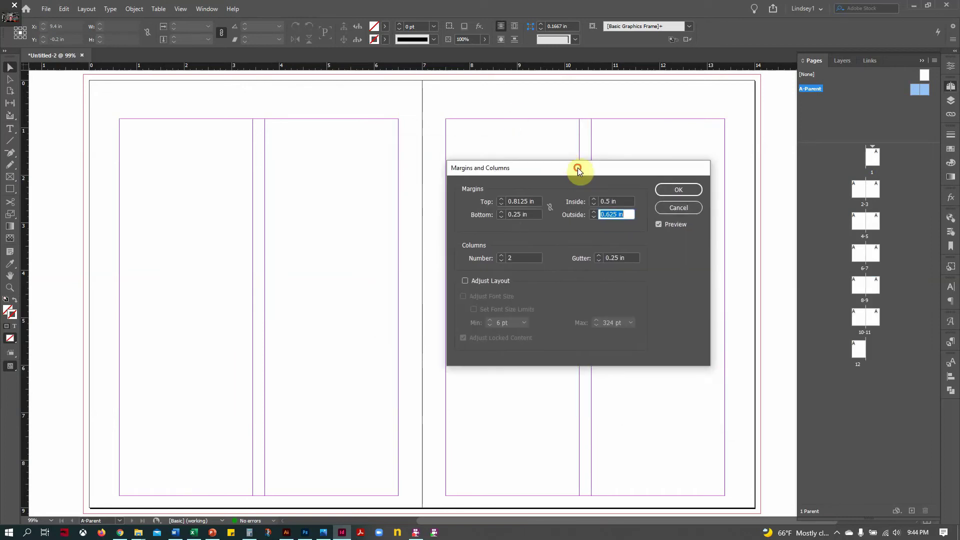
click(502, 213)
click(502, 212)
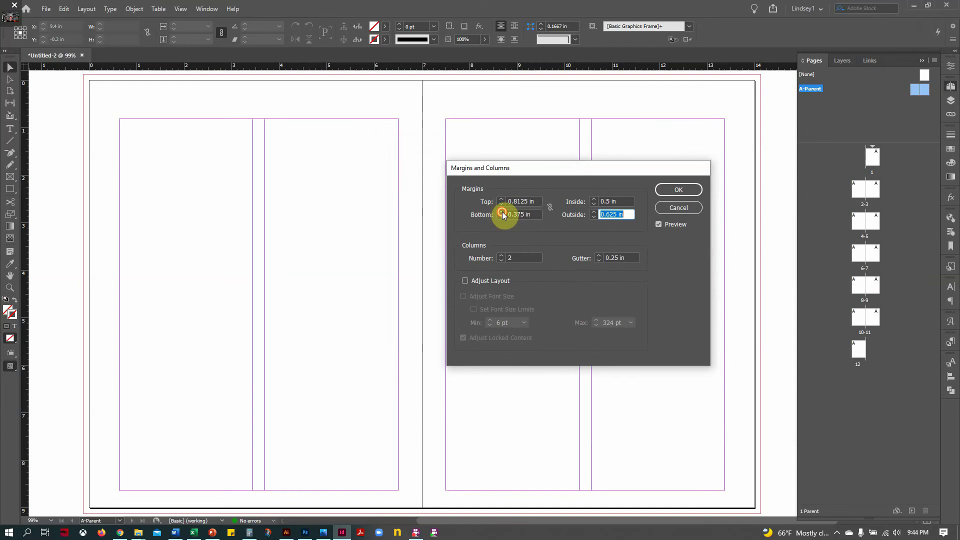
click(502, 211)
click(502, 211)
click(502, 211)
click(502, 211)
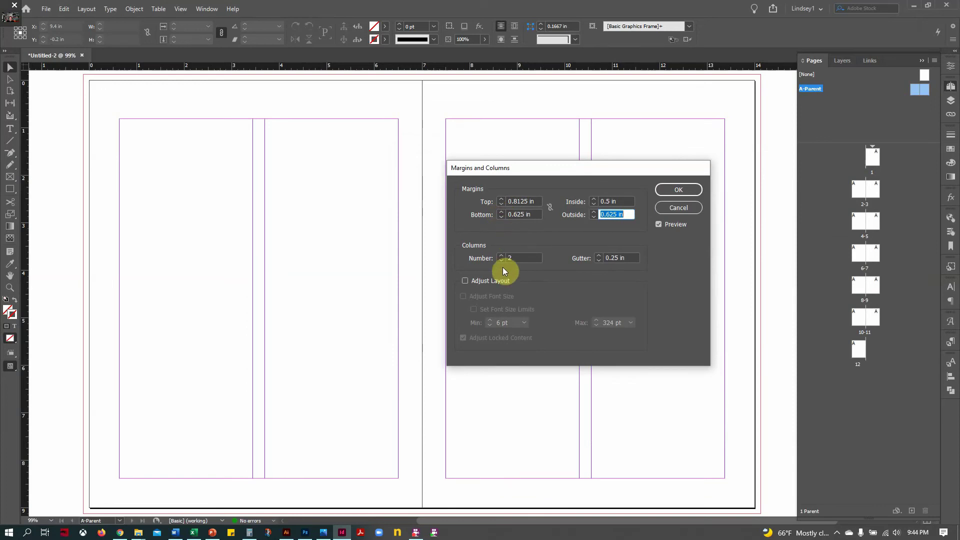
- Give A-Parent 3 columns with a 0.1875 in gutter in Margins and Columns
click(502, 256)
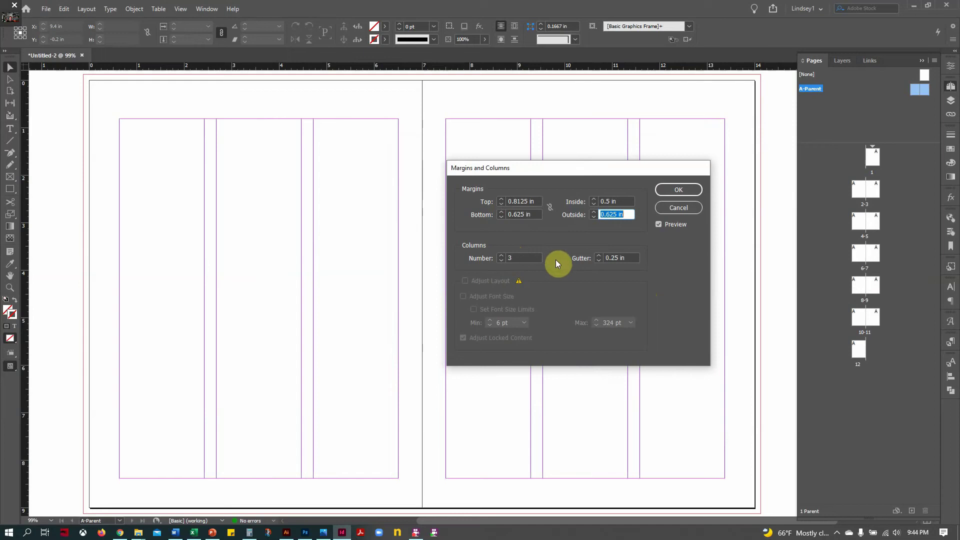
click(598, 261)
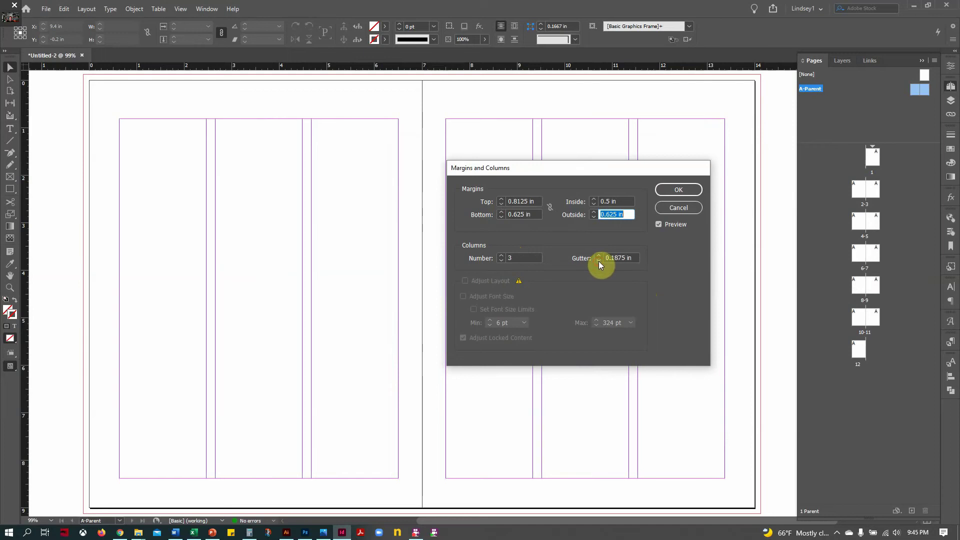
click(680, 194)
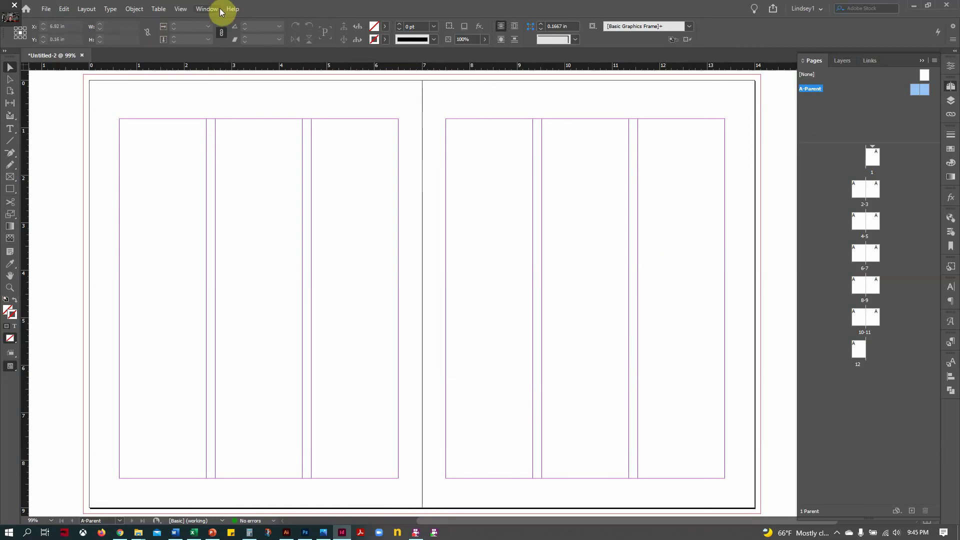
- Unlock column guides and drag the right page's second column guide to the right
click(181, 11)
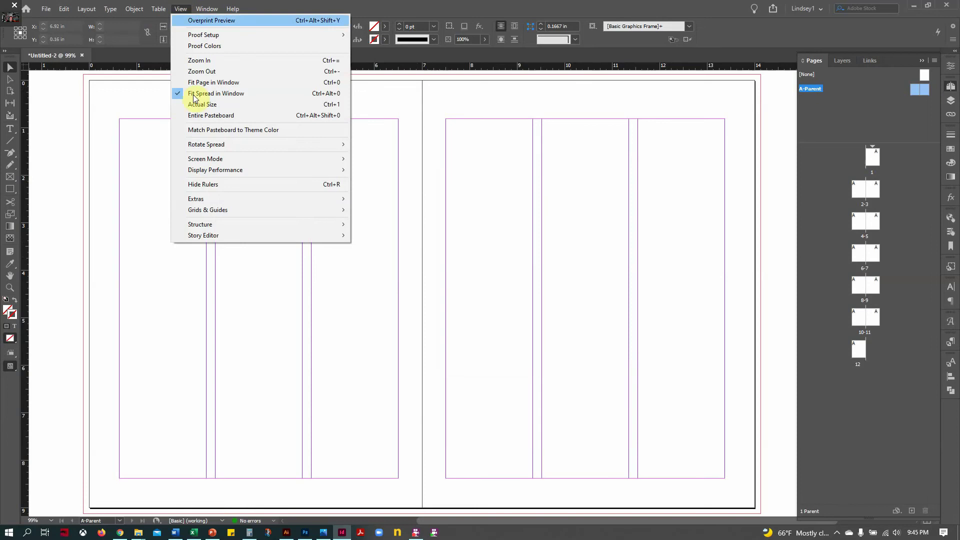
mouse_move(201, 211)
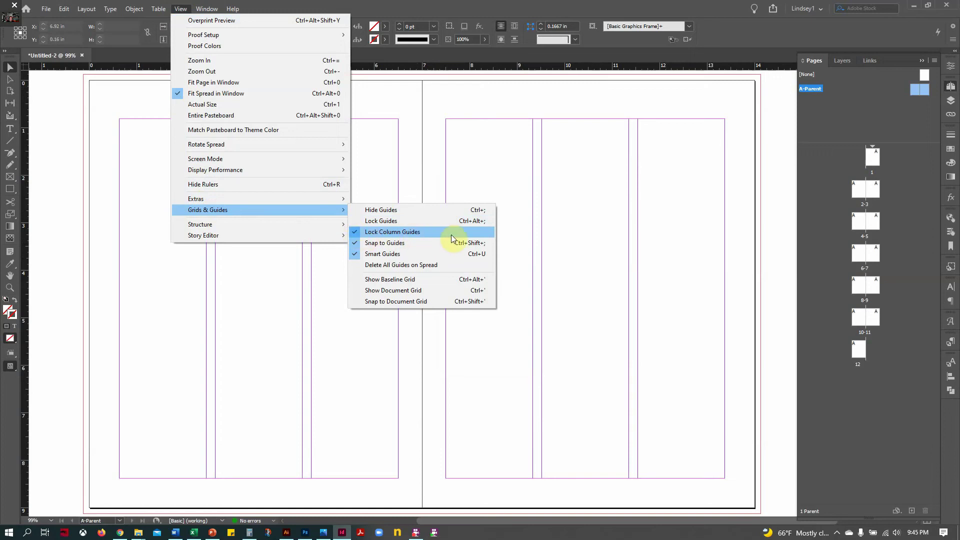
click(404, 233)
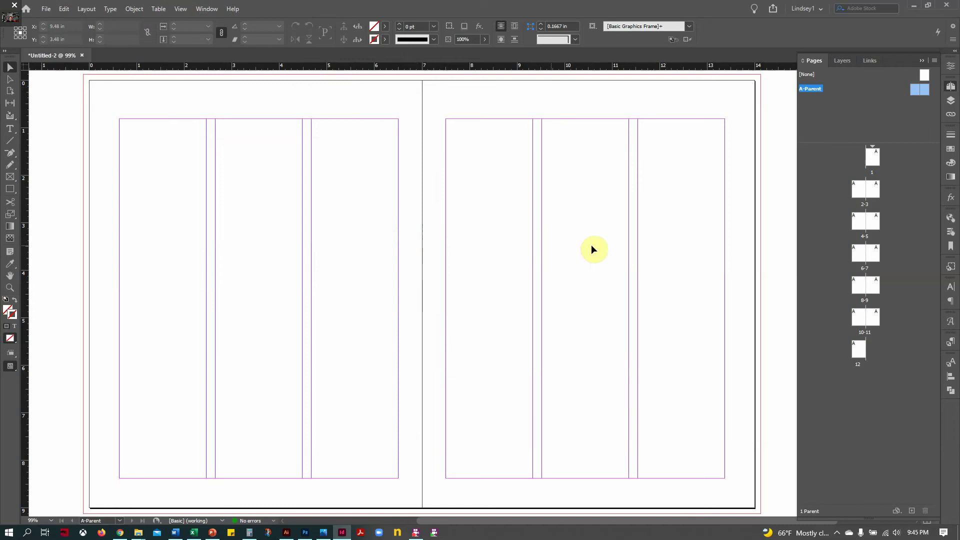
drag(639, 245, 671, 248)
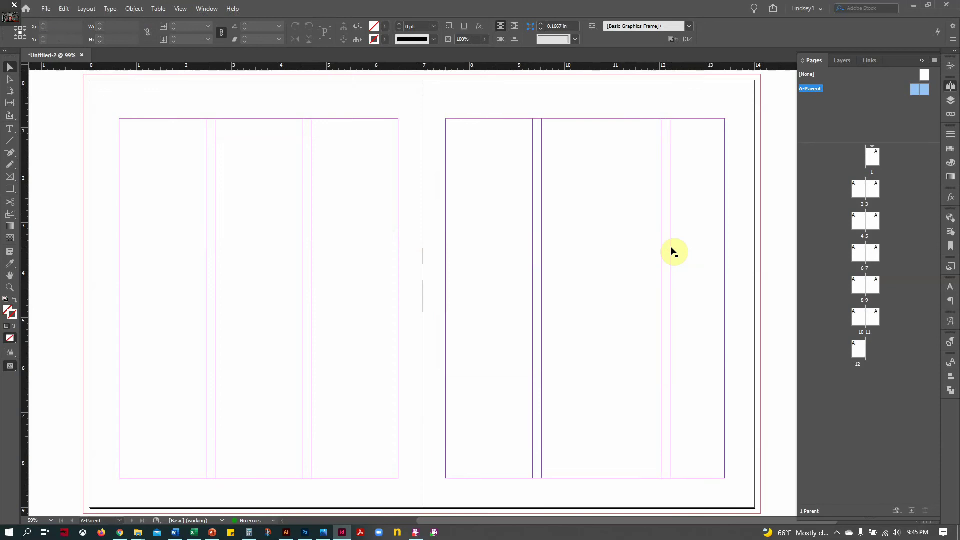
click(636, 244)
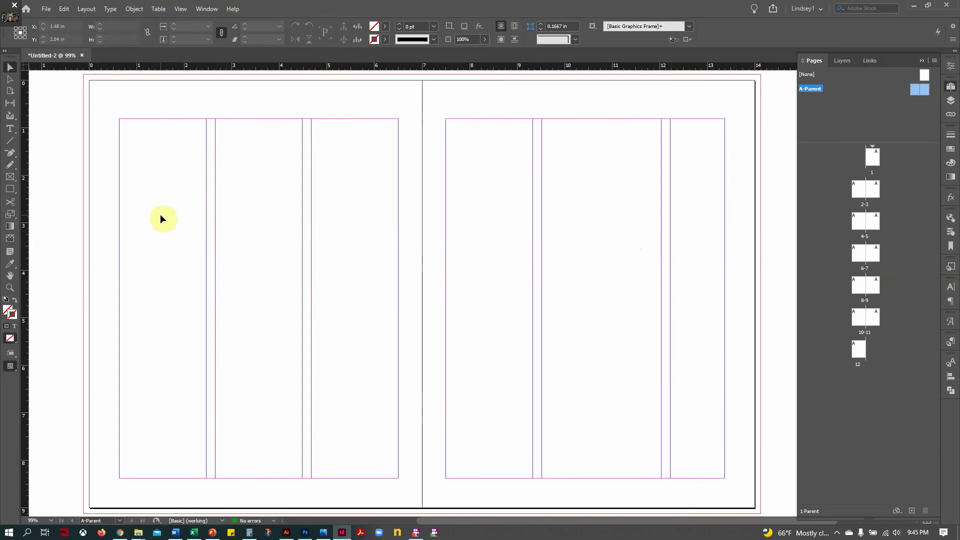
- Draw a cyan-filled measuring box in the right page's outer column
click(10, 188)
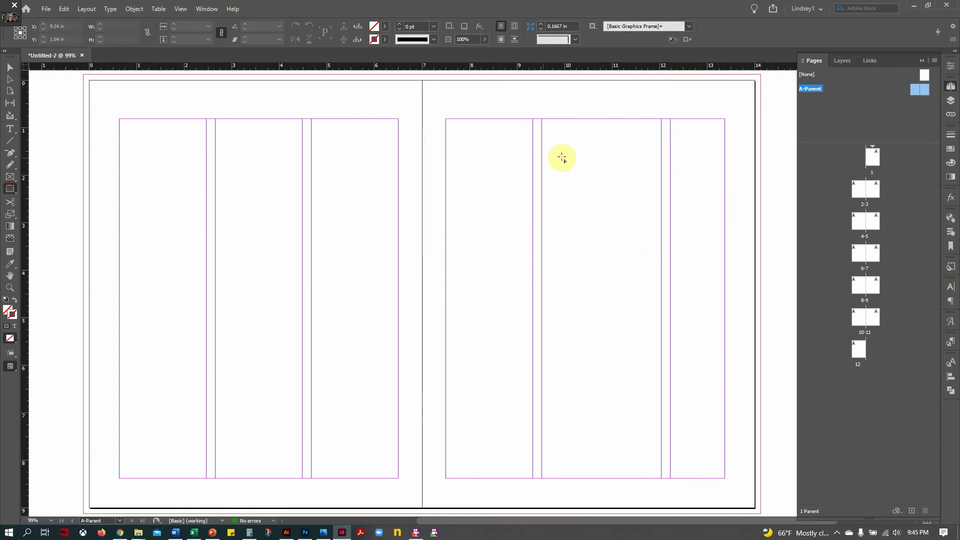
drag(671, 120, 723, 187)
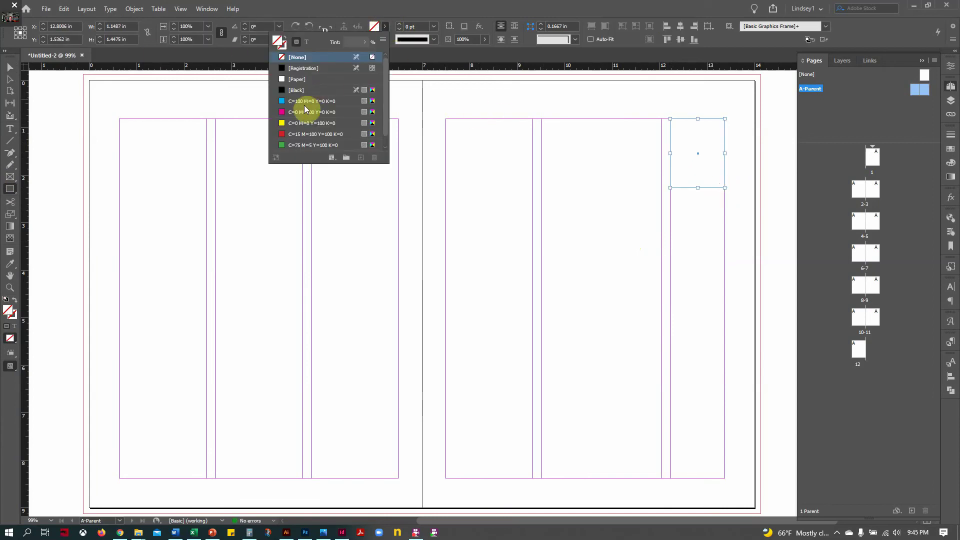
click(304, 104)
click(10, 67)
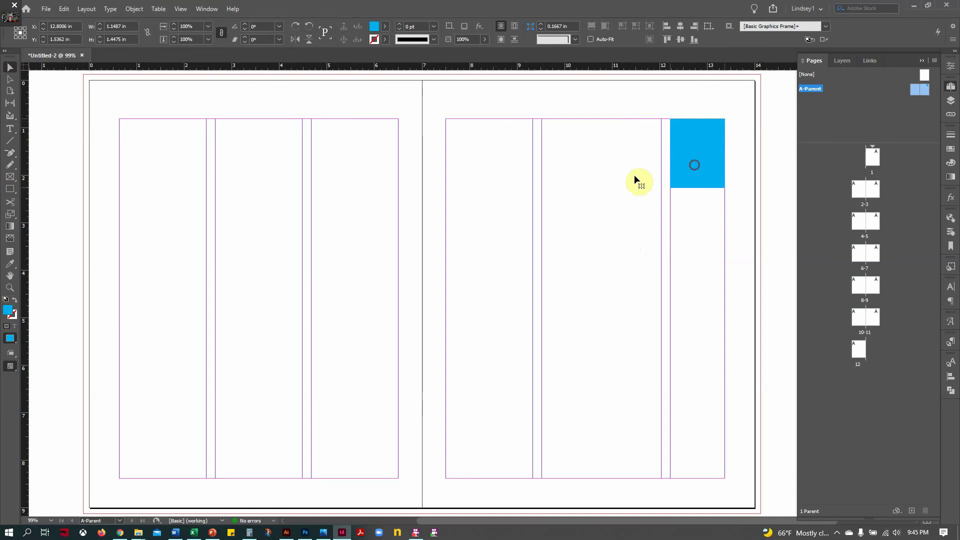
- Move the box to the left page's corner, align the first gutter to its edge, then delete it
drag(634, 175, 129, 197)
click(205, 181)
key(Delete)
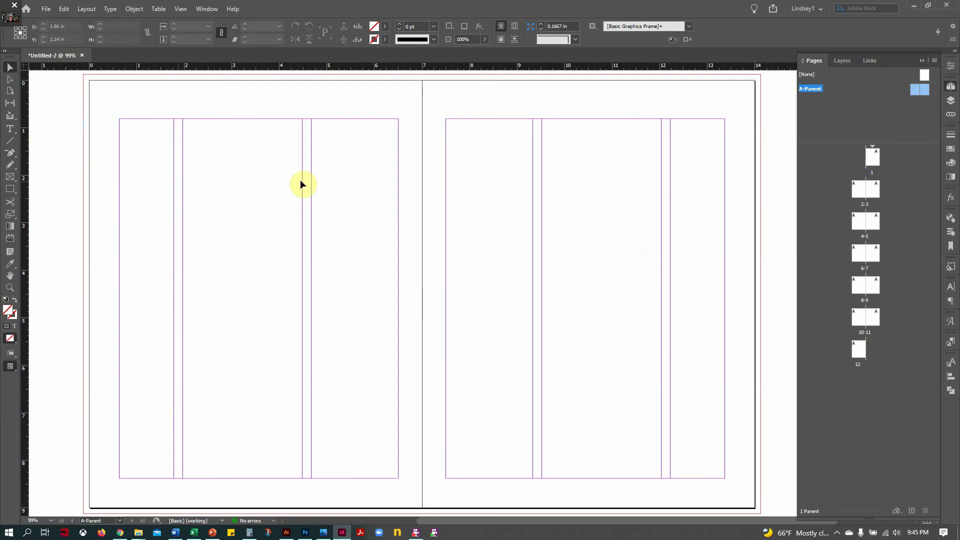
- Shift the left page's second gutter left and draw a two-column helper text frame over the inner columns
drag(311, 189, 290, 188)
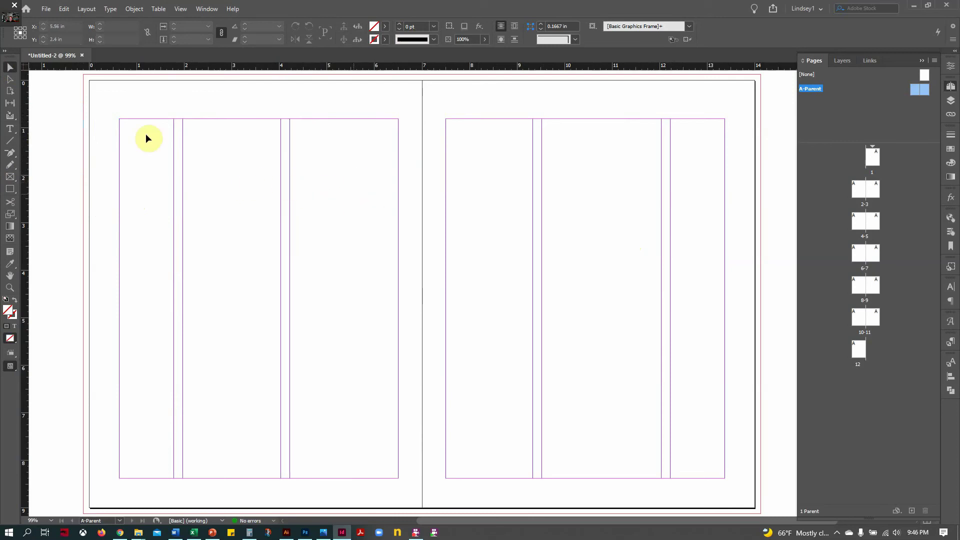
click(9, 128)
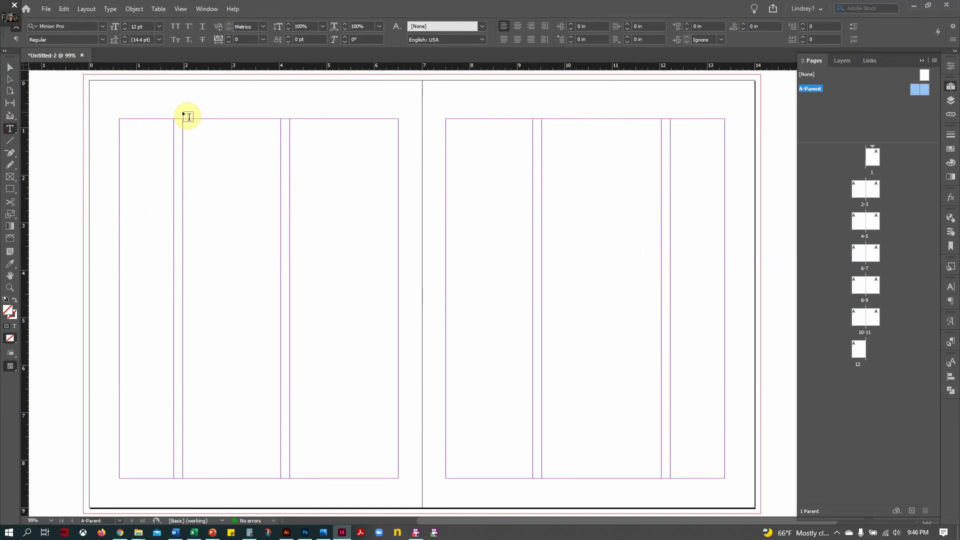
drag(182, 109, 398, 165)
click(10, 66)
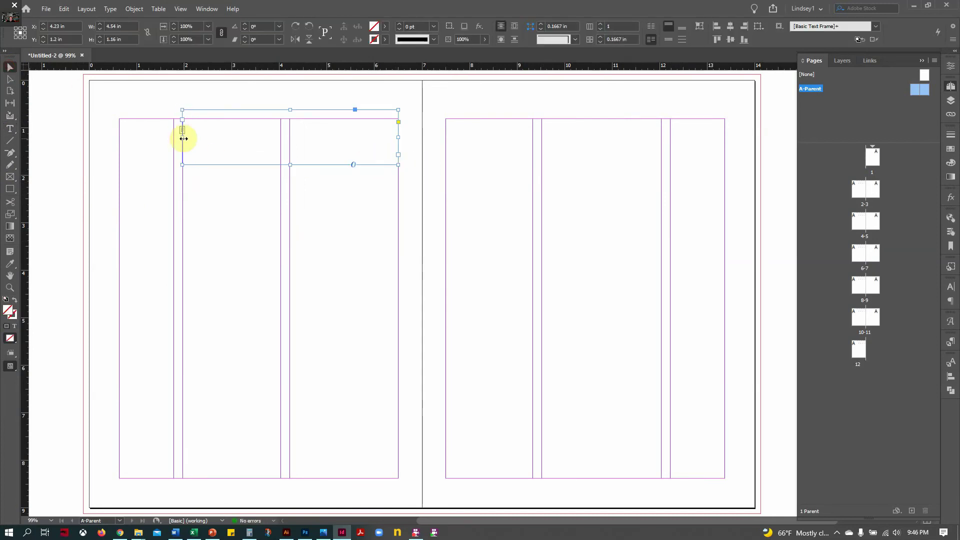
drag(183, 139, 184, 138)
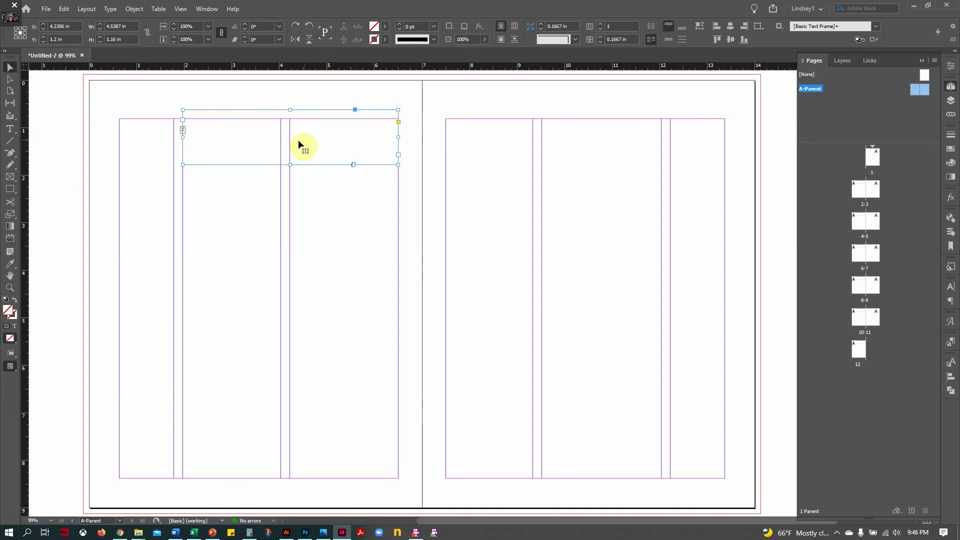
click(598, 24)
- Align each page's gutter to the frame's column gap, then delete the helper frame
drag(290, 214, 297, 215)
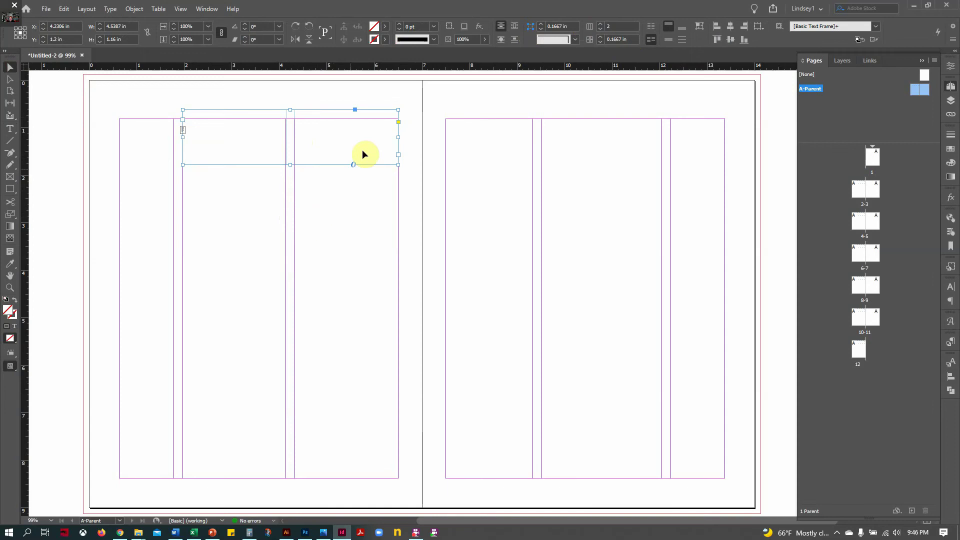
drag(368, 113, 623, 114)
drag(542, 197, 559, 197)
click(605, 192)
click(639, 167)
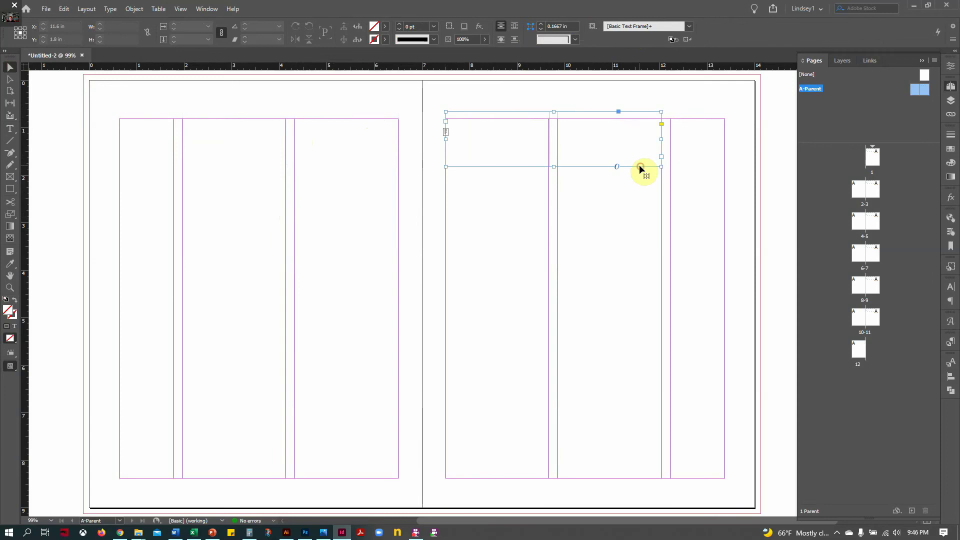
key(Delete)
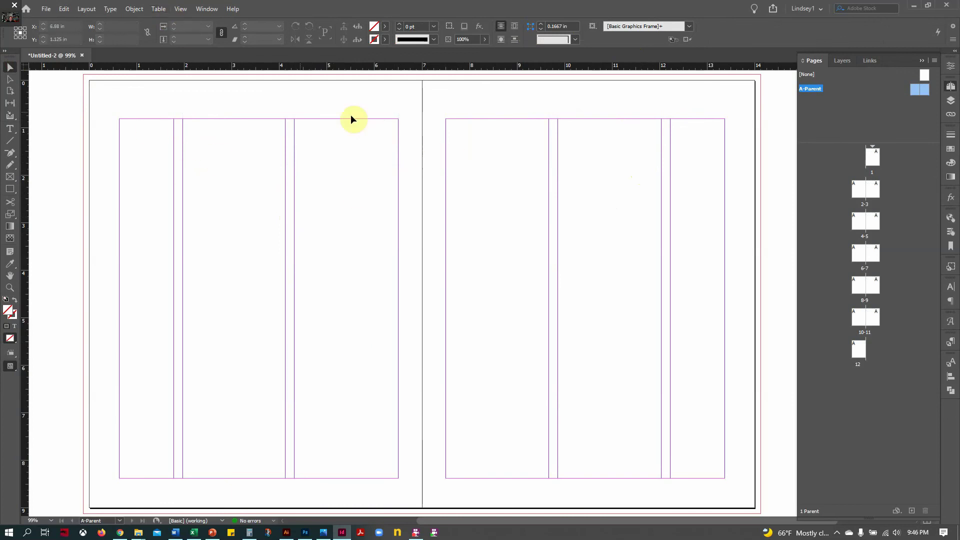
- Lock the column guides again
click(180, 9)
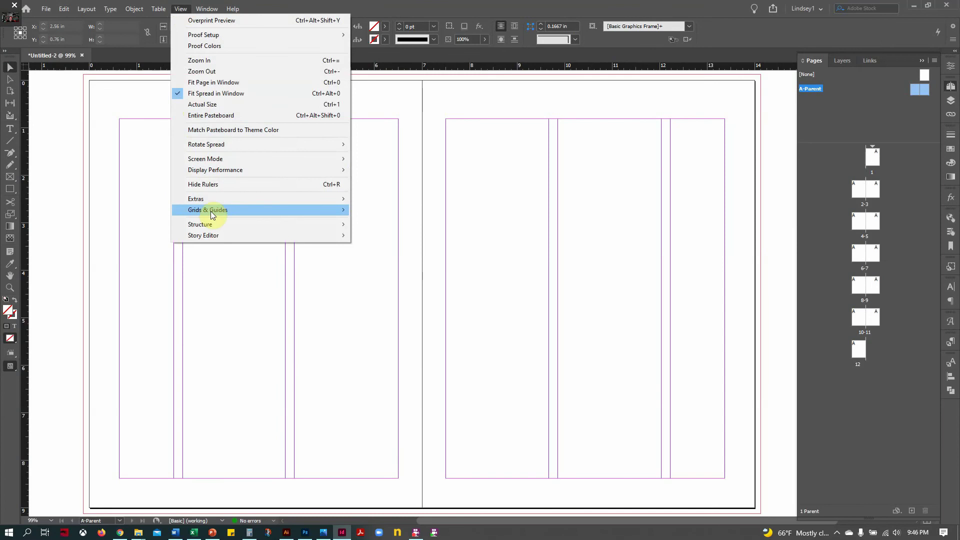
mouse_move(211, 210)
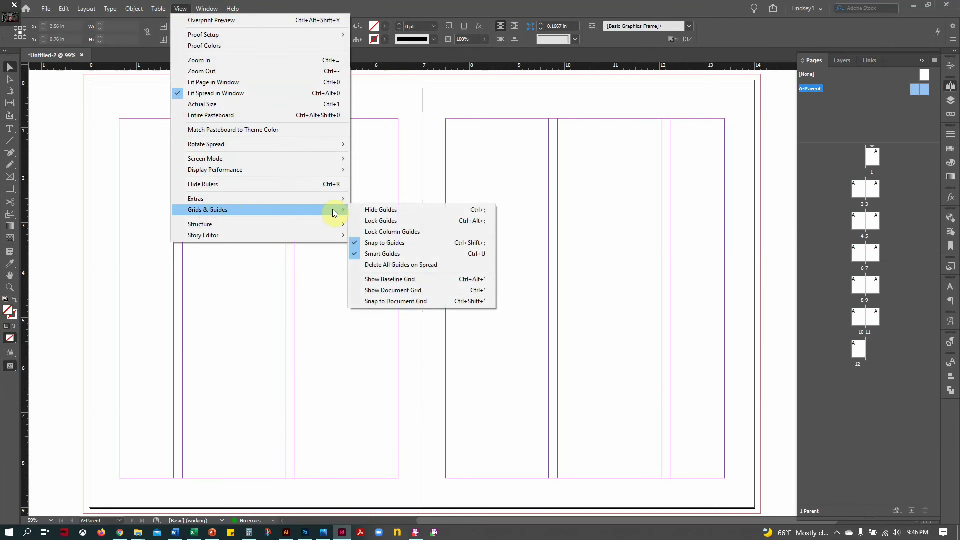
click(407, 232)
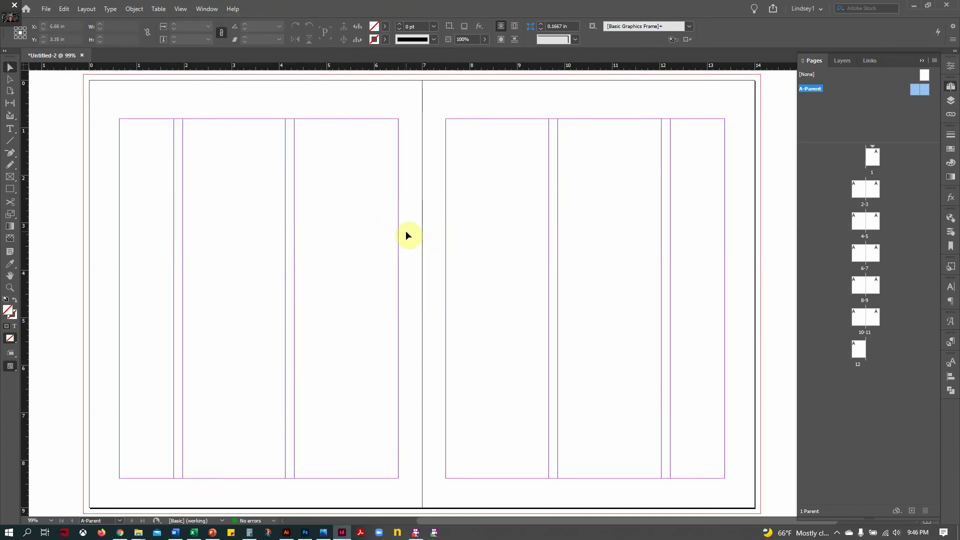
- Review spreads 2-3, 4-5 and 6-7, then return to the A-Parent spread
double_click(875, 190)
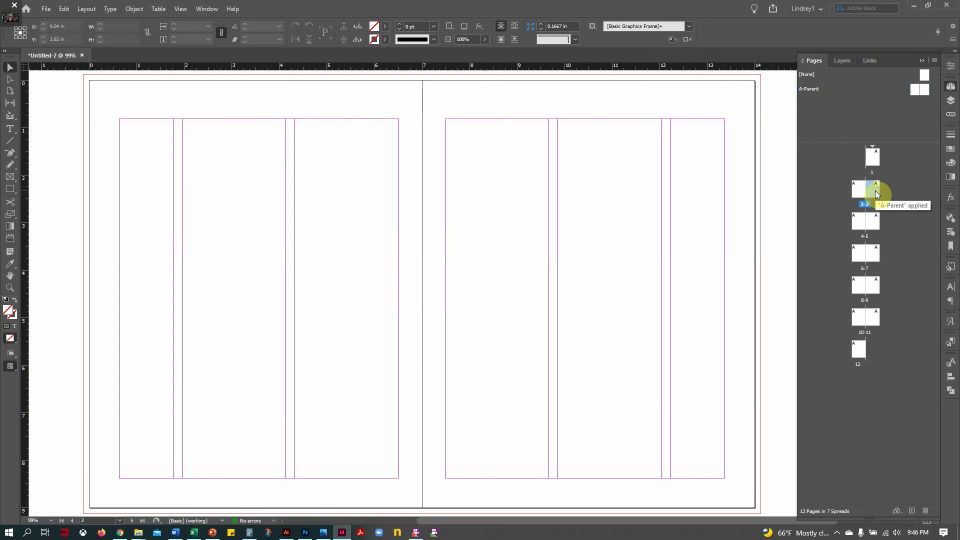
double_click(874, 222)
double_click(876, 256)
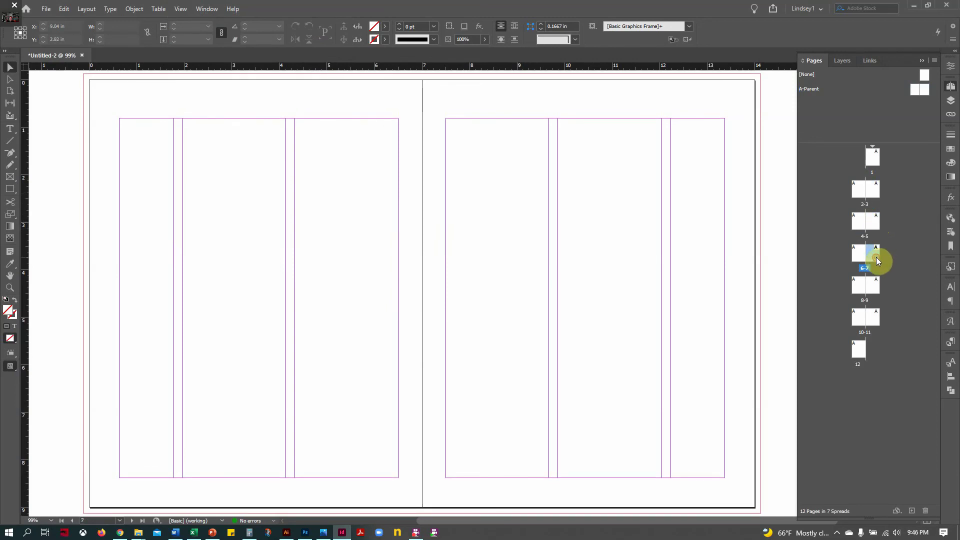
double_click(875, 191)
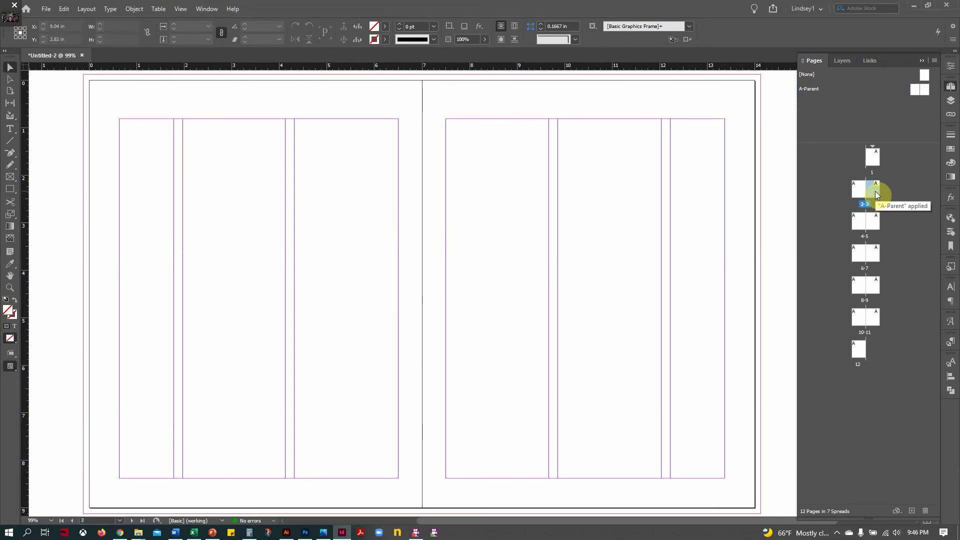
double_click(924, 86)
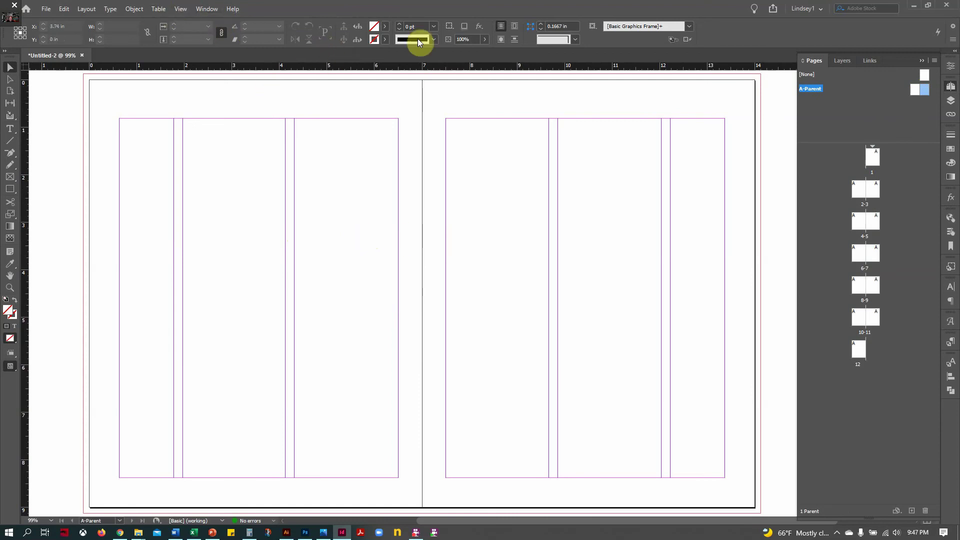
- Set both A-Parent pages to 2 columns with a 1.5 in outside margin
shift+click(913, 90)
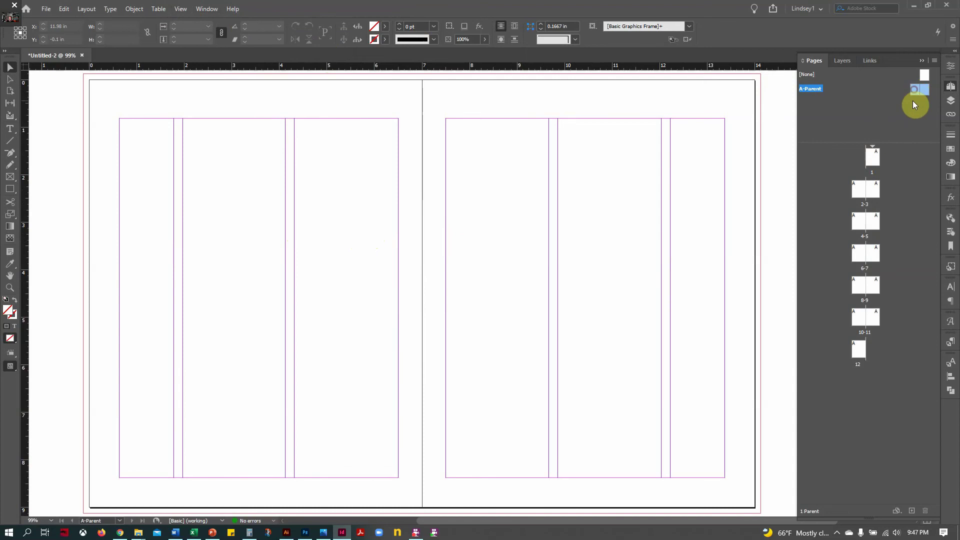
click(180, 10)
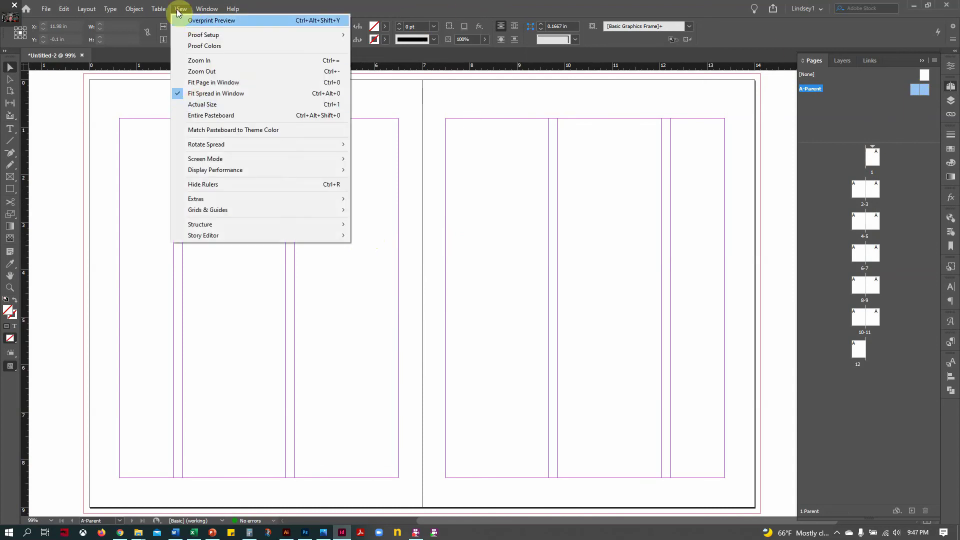
click(92, 31)
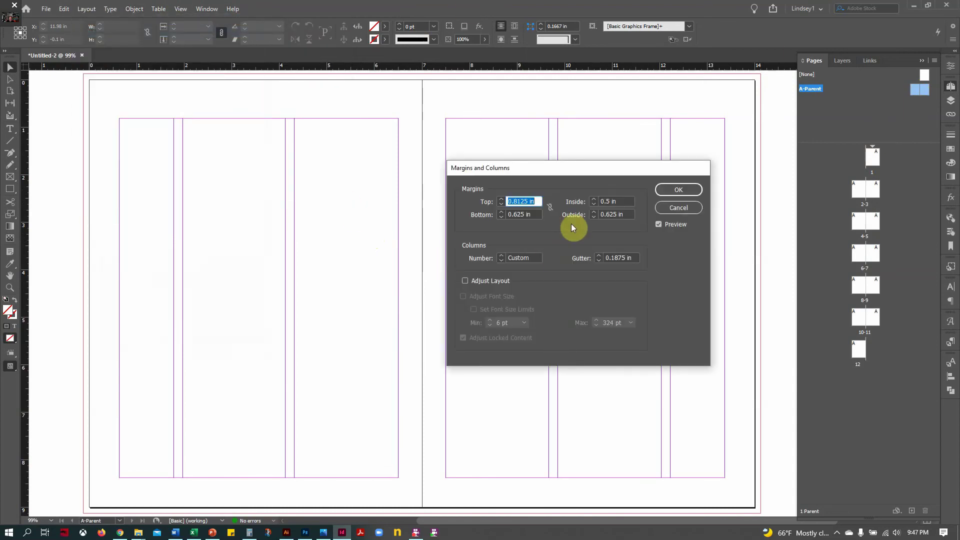
double_click(527, 259)
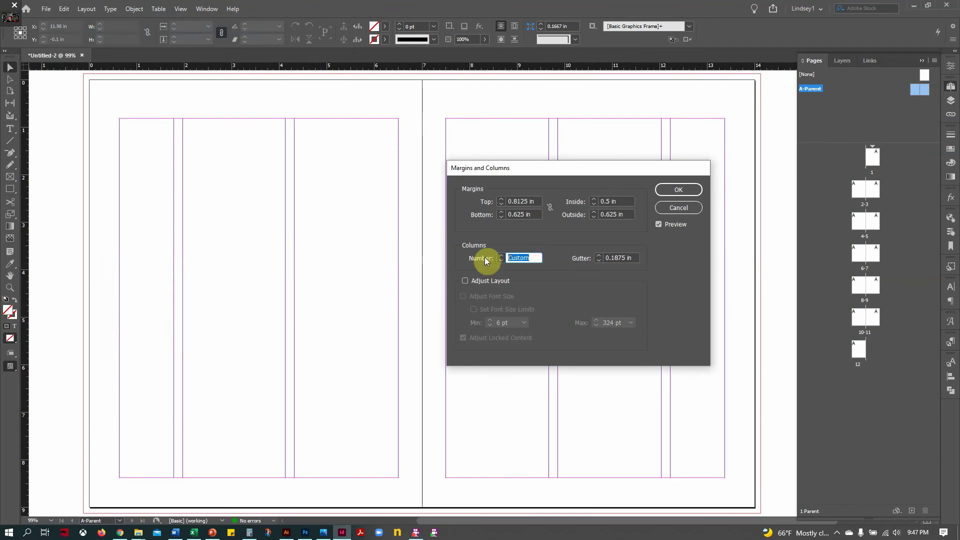
text(2)
key(Tab)
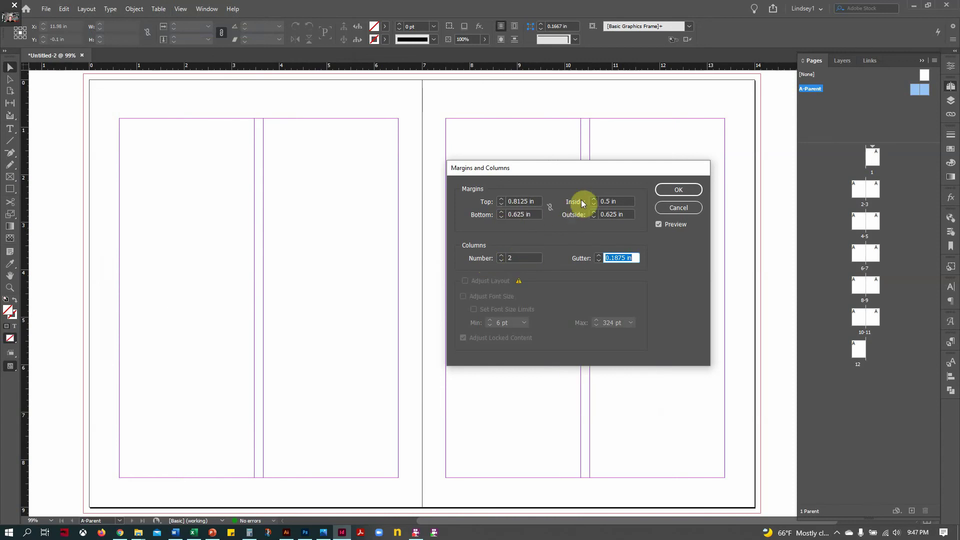
click(593, 211)
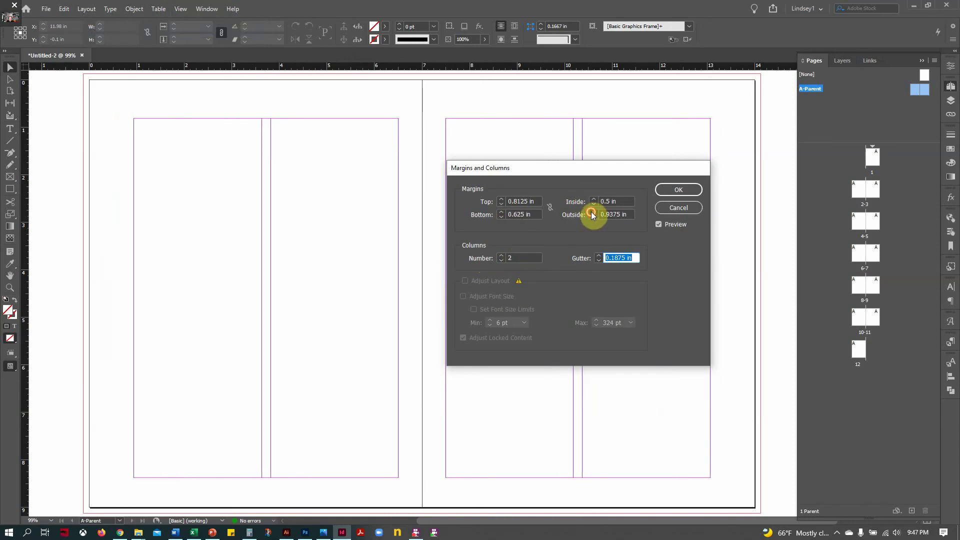
click(593, 211)
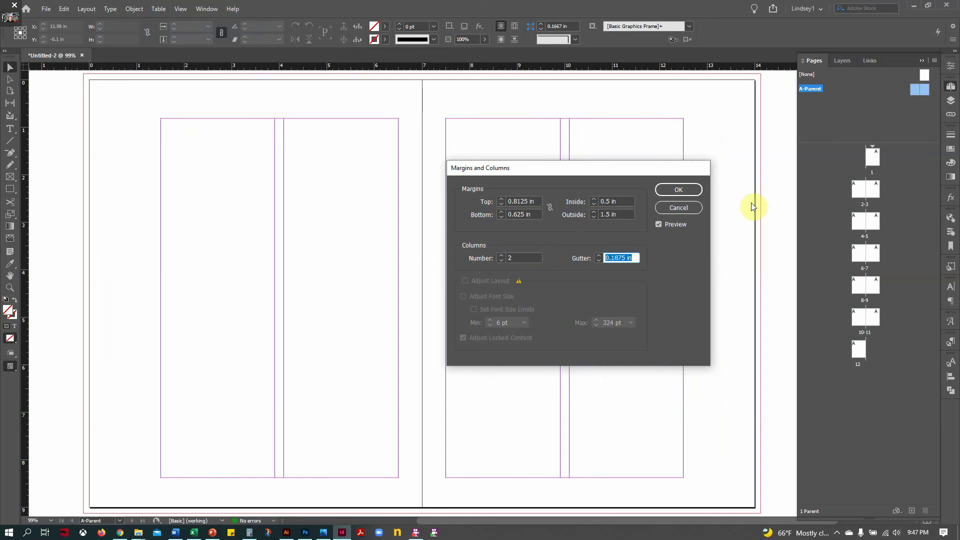
click(673, 192)
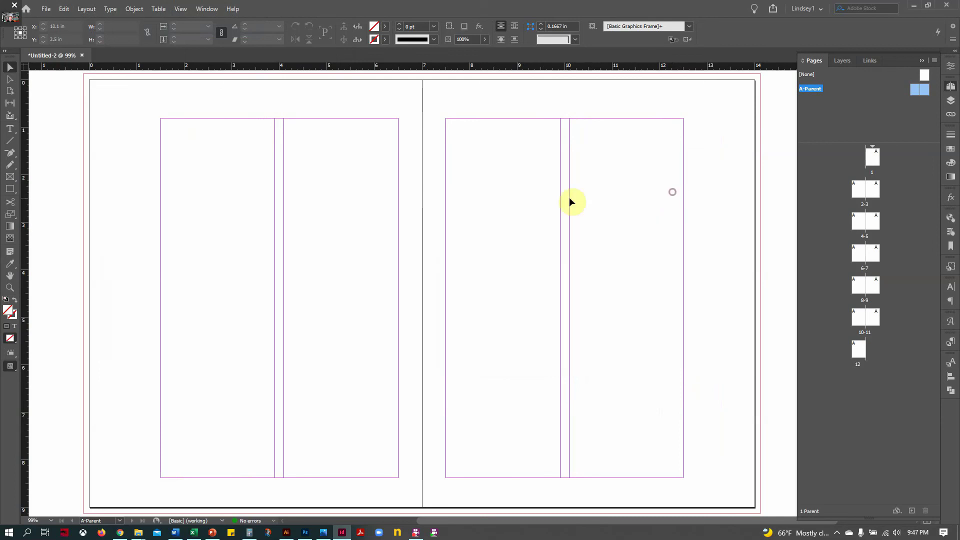
- Add vertical ruler guides near each outer page edge, at about 0.36 in and 13.6 in
drag(25, 256, 106, 255)
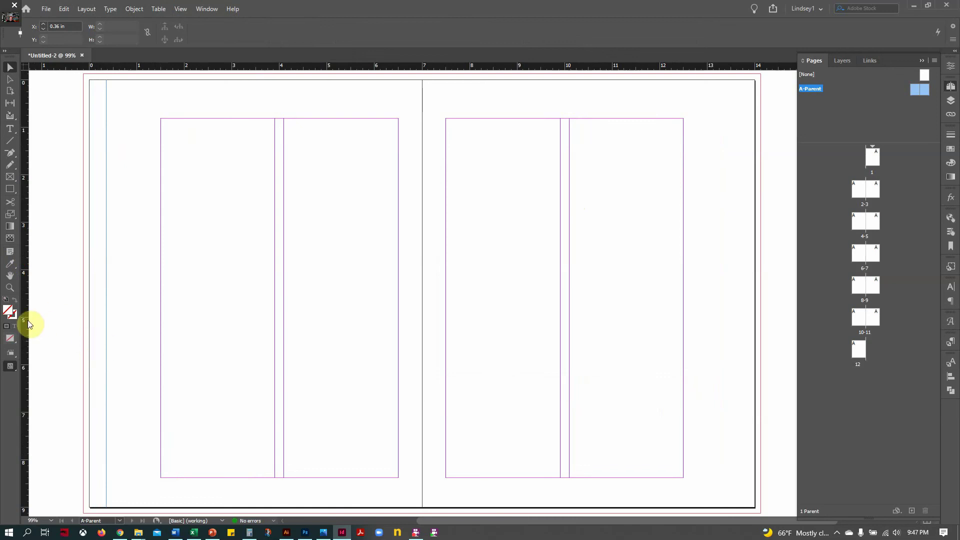
drag(28, 324, 735, 317)
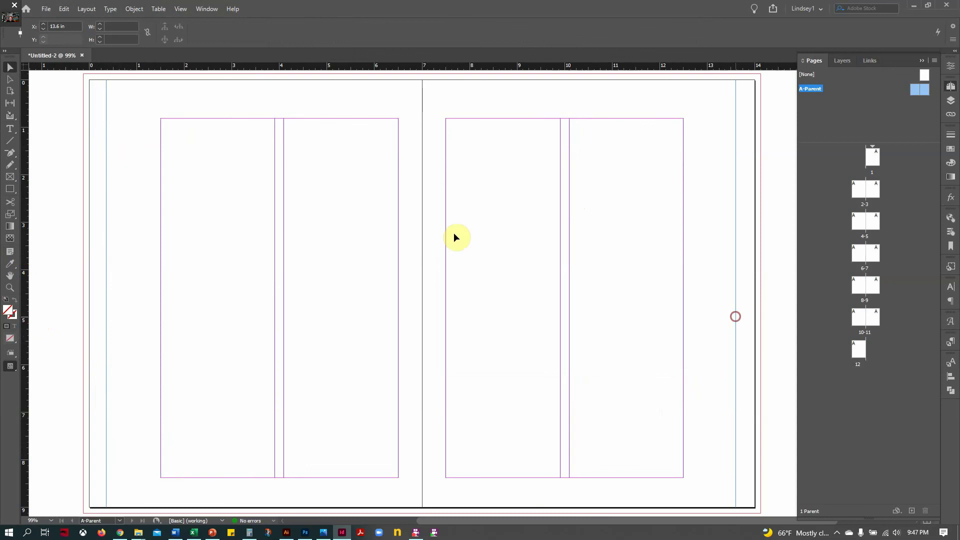
click(9, 189)
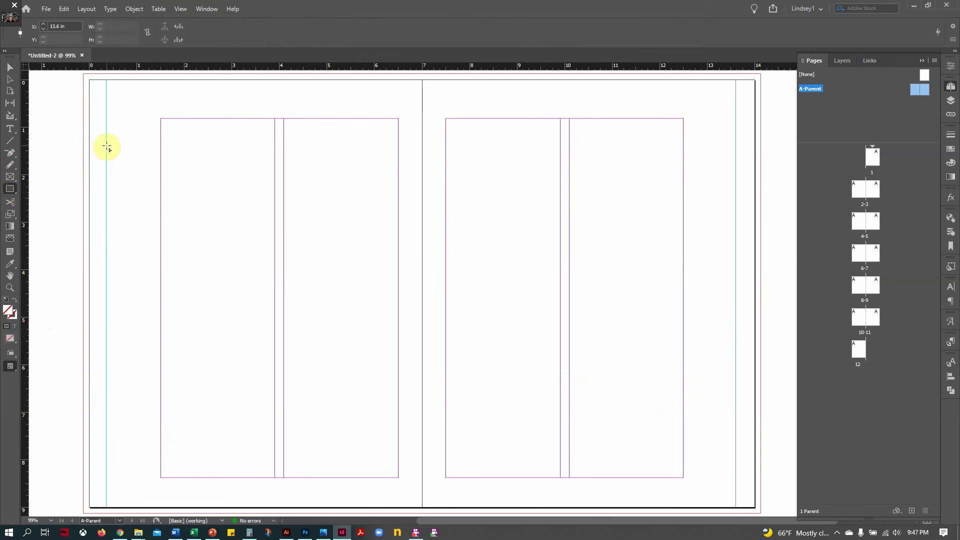
mouse_move(106, 145)
mouse_down()
mouse_move(90, 180)
mouse_move(748, 166)
mouse_up()
key(v)
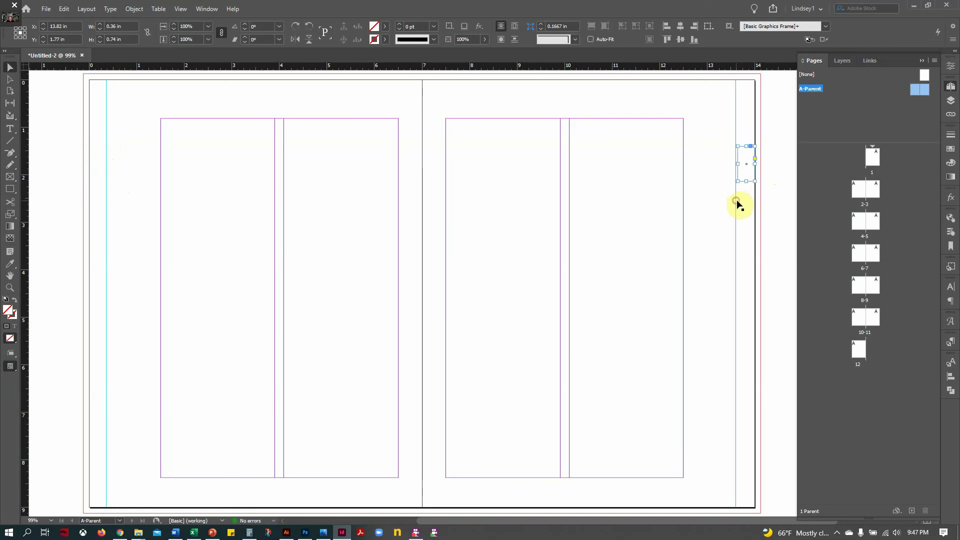
drag(737, 200, 738, 200)
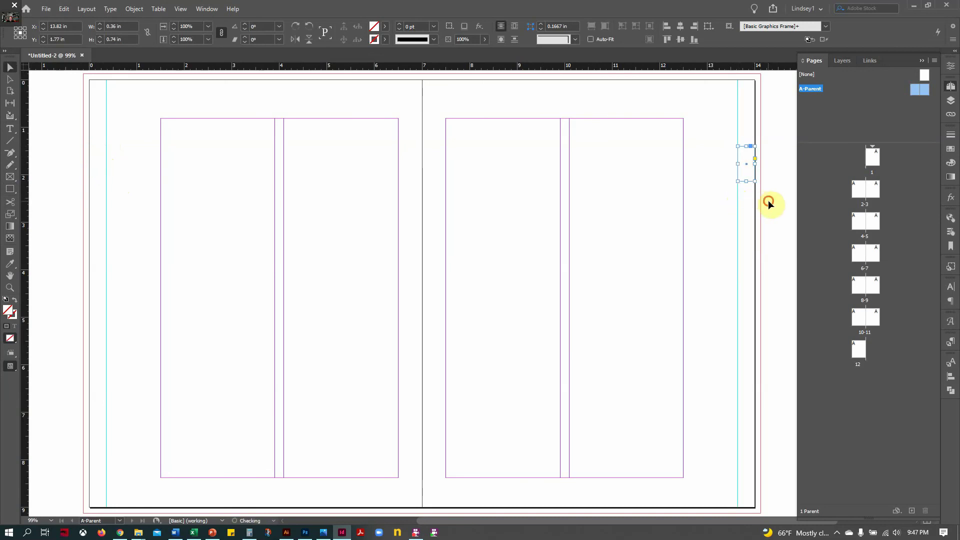
click(768, 200)
click(746, 179)
click(746, 184)
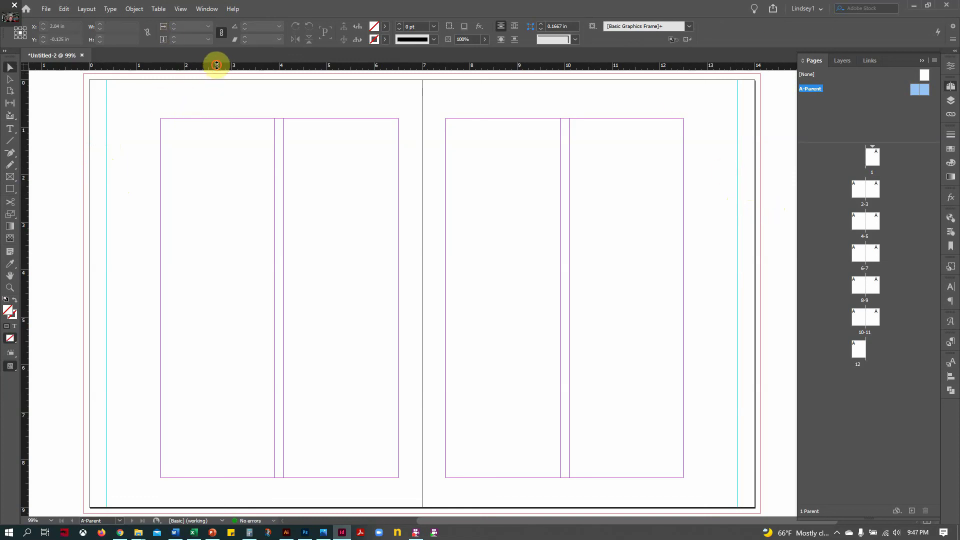
- Add a horizontal ruler guide across both pages at about 3 in, deleting extra guides
drag(216, 65, 214, 188)
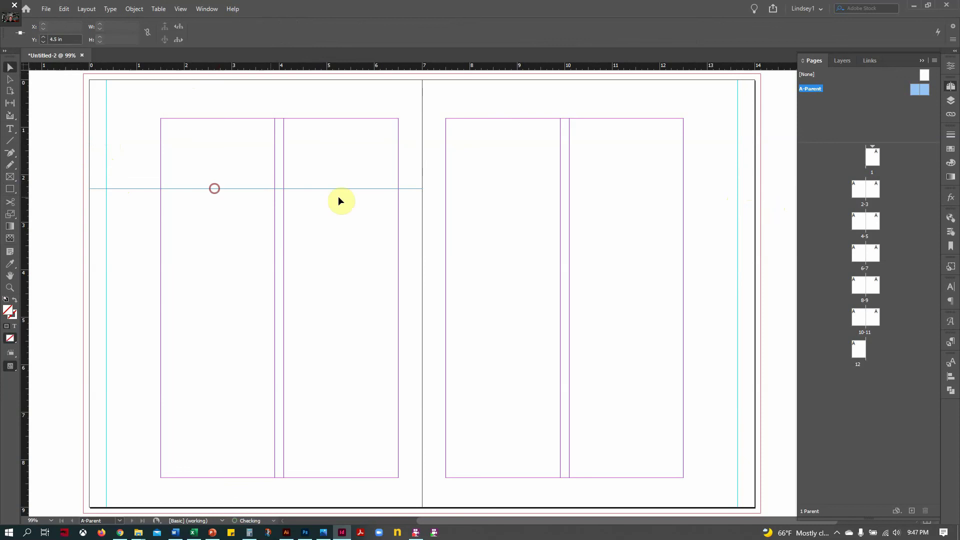
click(317, 188)
key(Delete)
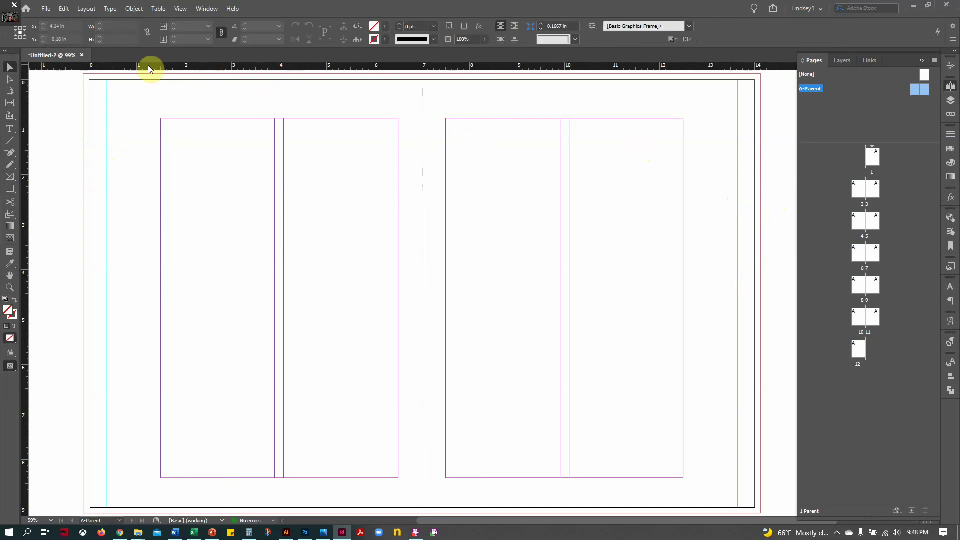
drag(154, 65, 63, 221)
click(39, 257)
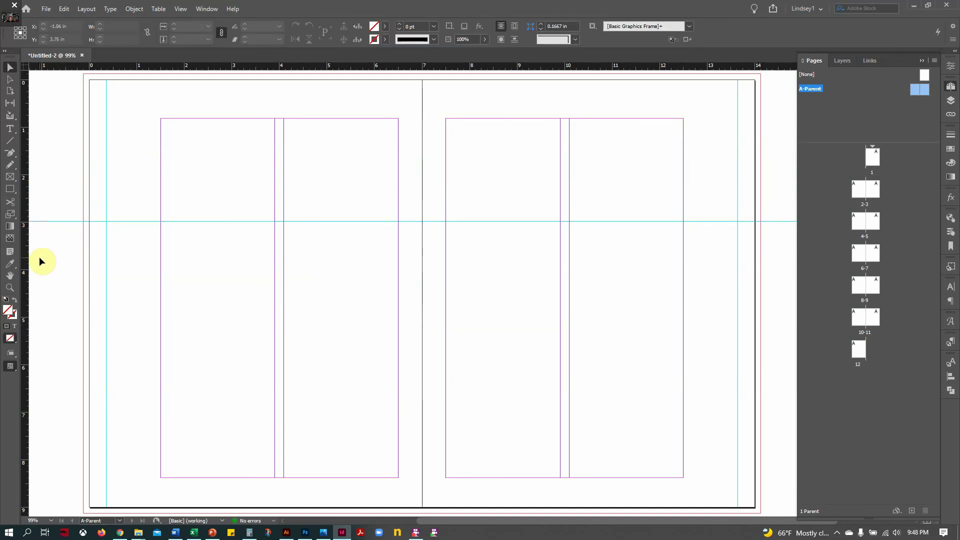
alt+click(870, 191)
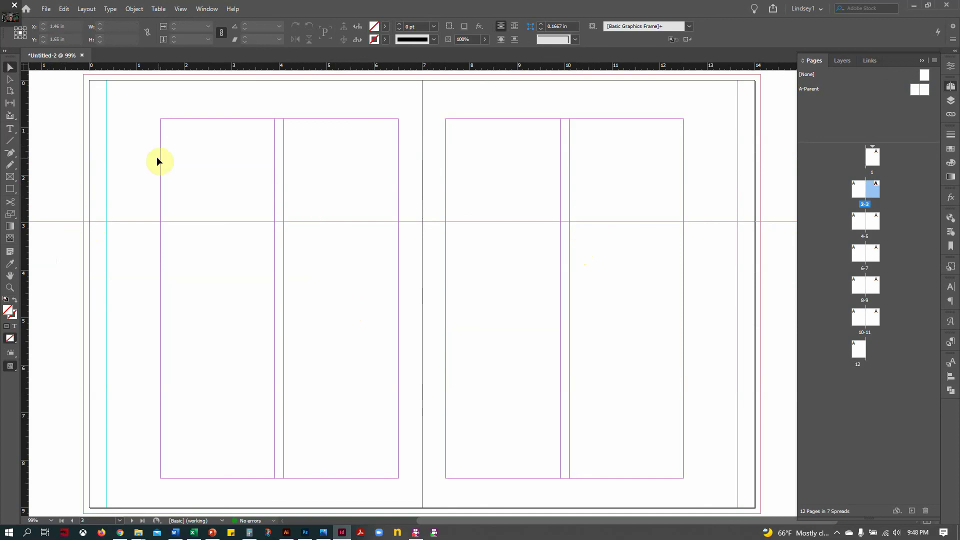
drag(211, 66, 211, 140)
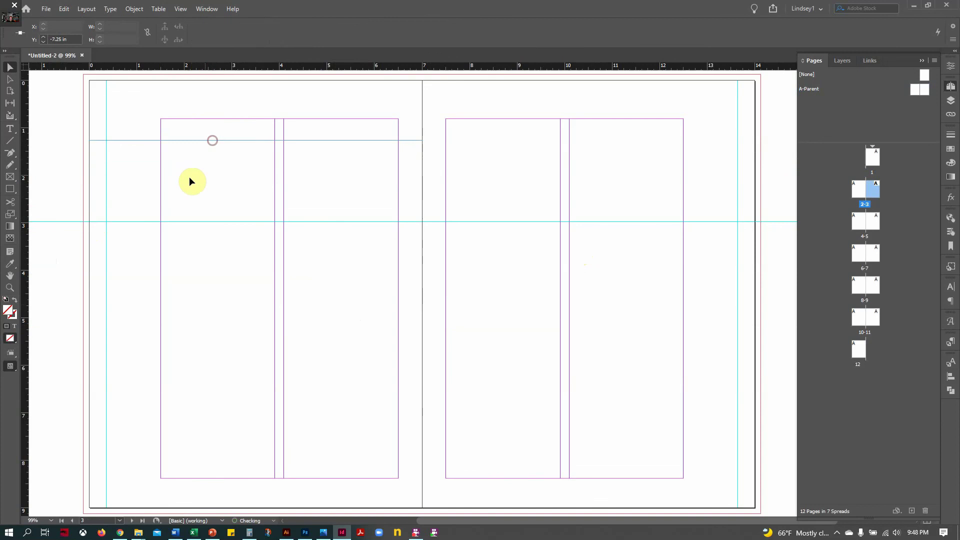
key(Delete)
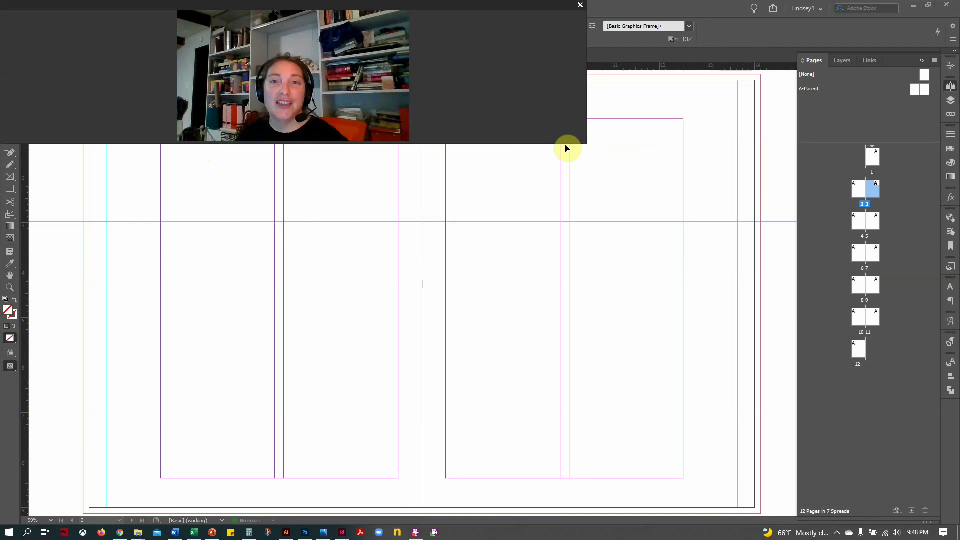
- Enlarge the webcam window and place the Booklet Interior TO-DO image beside it
drag(584, 143, 562, 324)
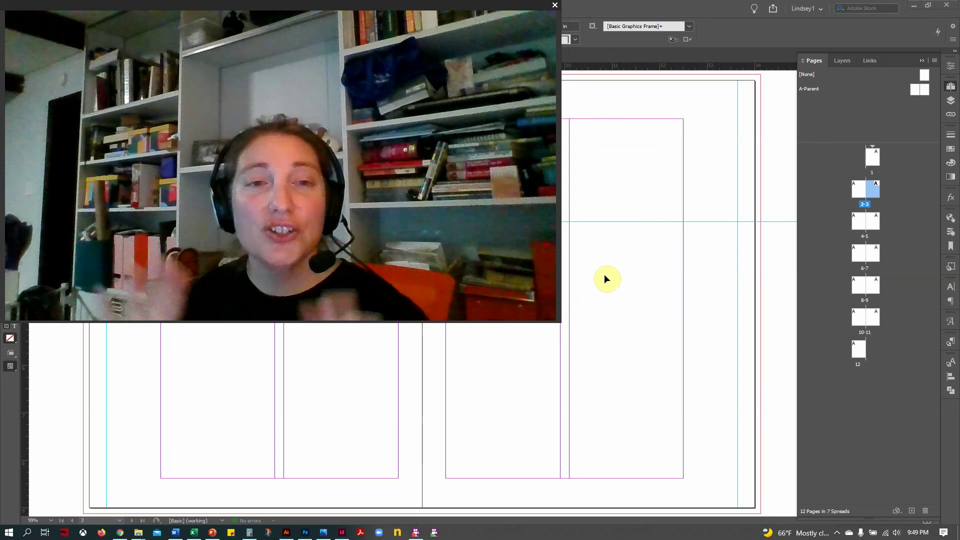
click(324, 532)
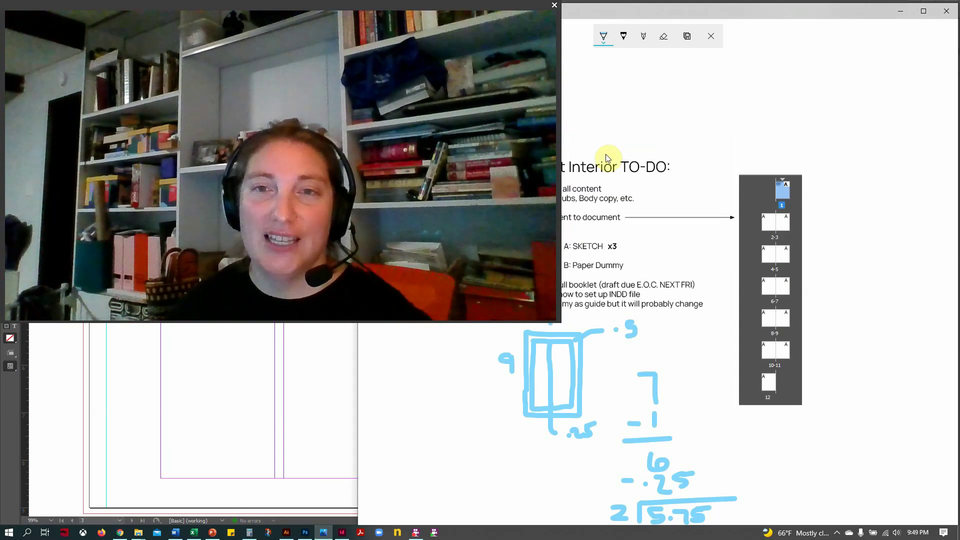
drag(608, 11, 748, 11)
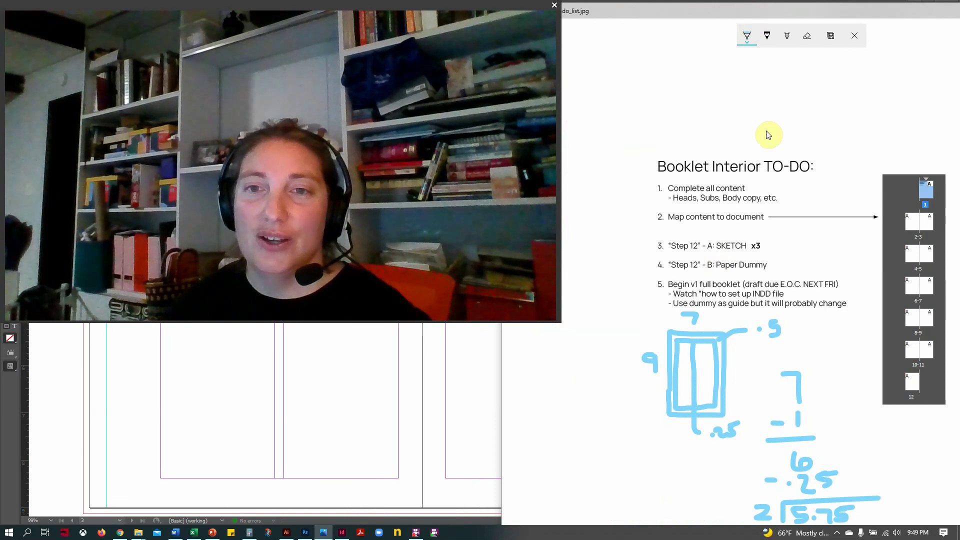